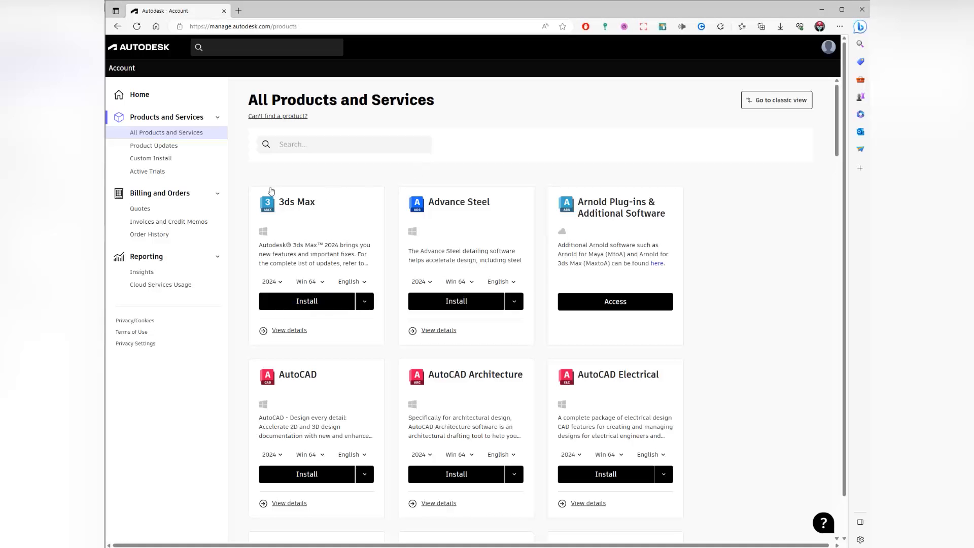
Search the product list for Revit and open the details page of the Revit product
click(283, 144)
text(re)
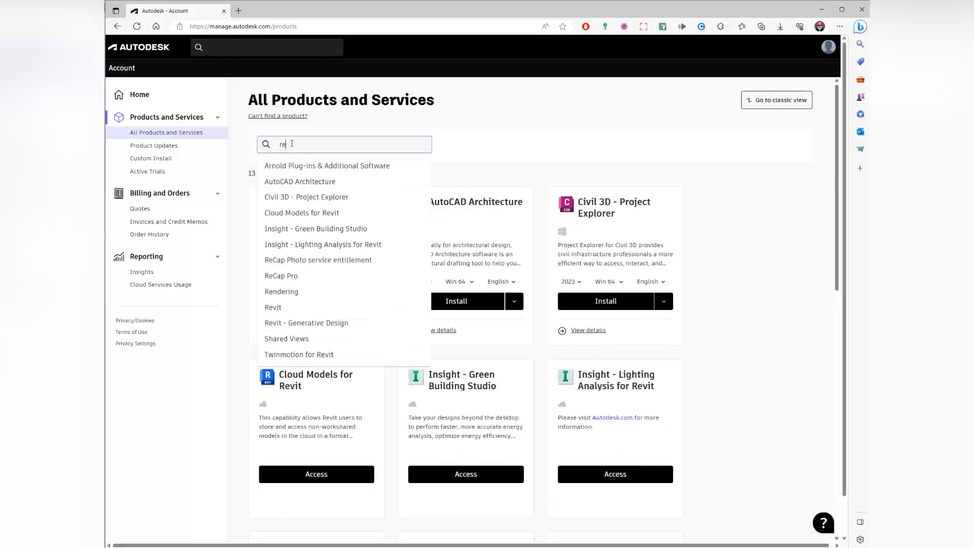
click(302, 309)
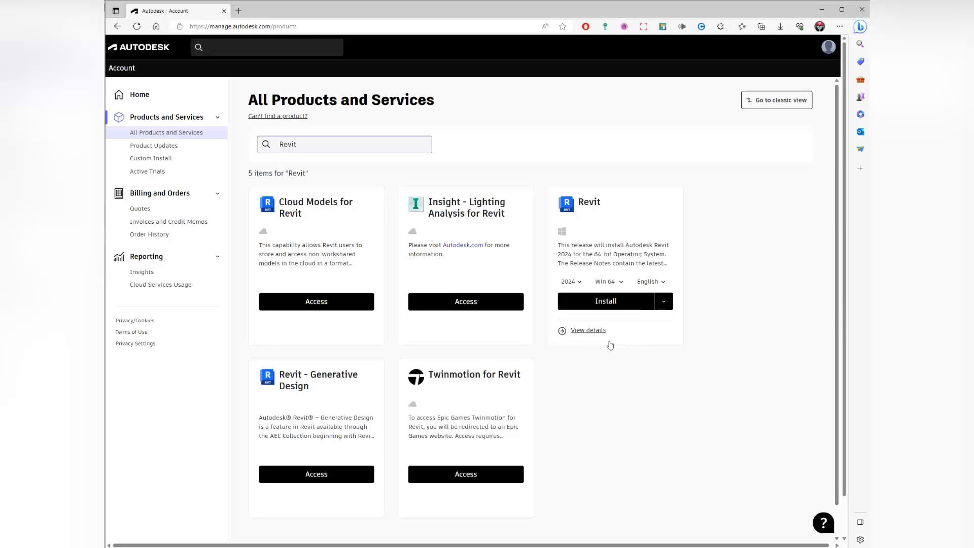
click(588, 331)
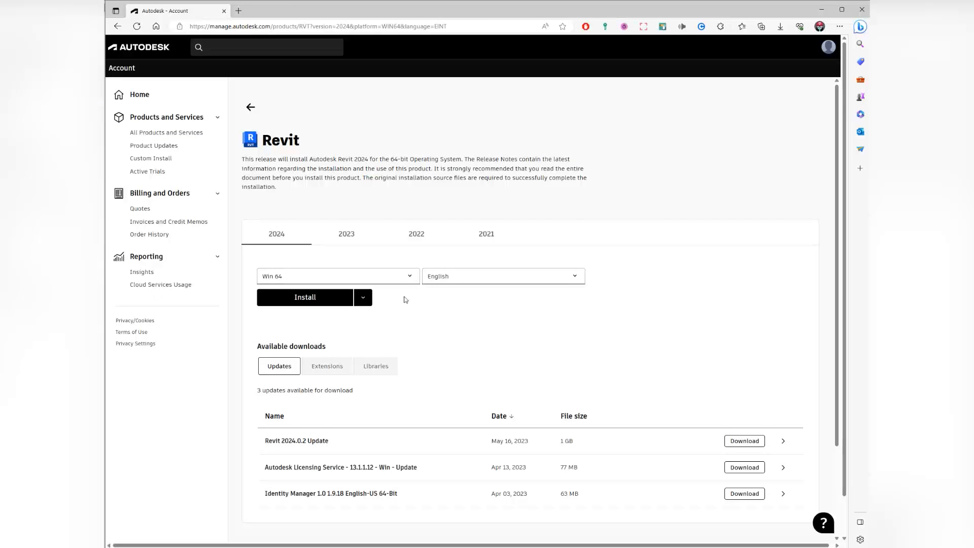
View the content libraries available for download with Revit 2024
scroll(403, 300, down, 1)
click(375, 297)
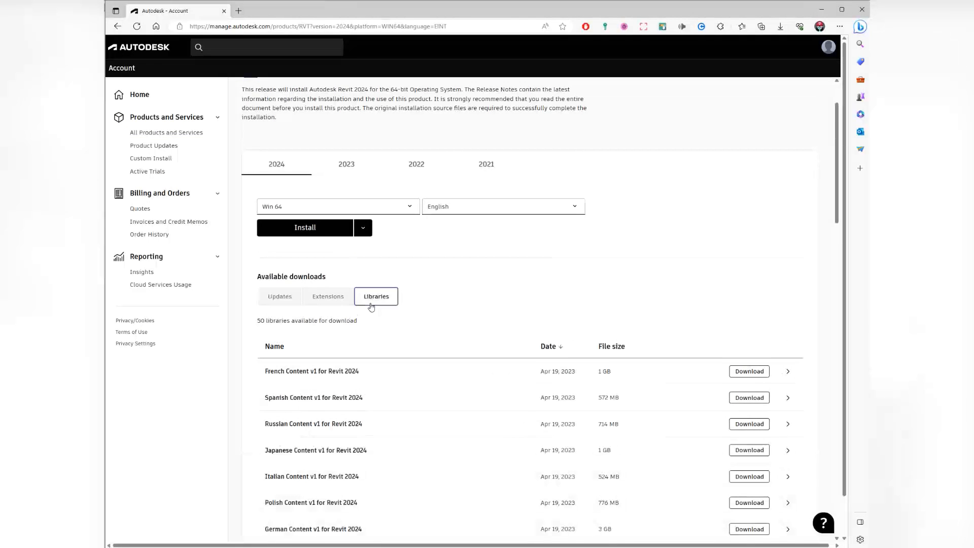
scroll(371, 307, down, 1)
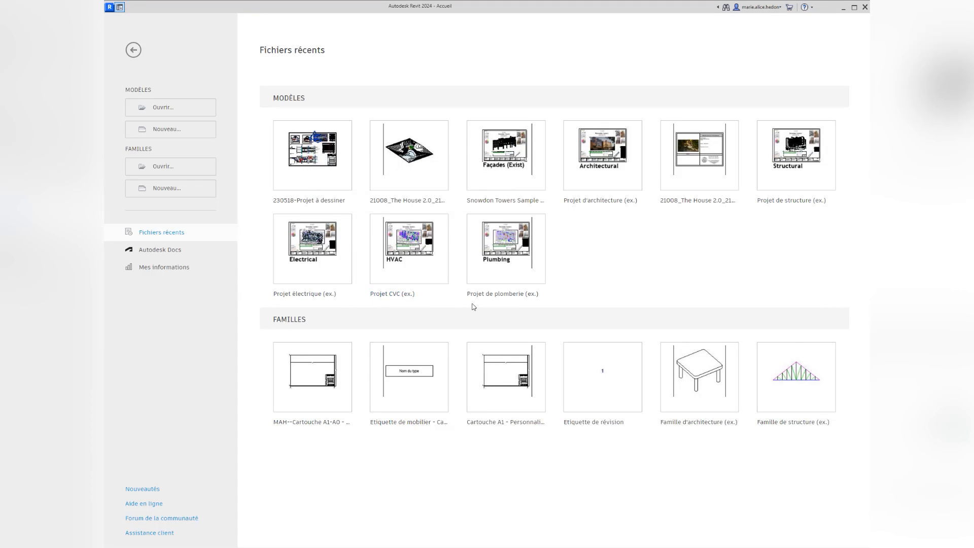
Switch to Revit, open the recent sample model "Projet d'architecture (ex.)" and display its default 3D view
click(607, 191)
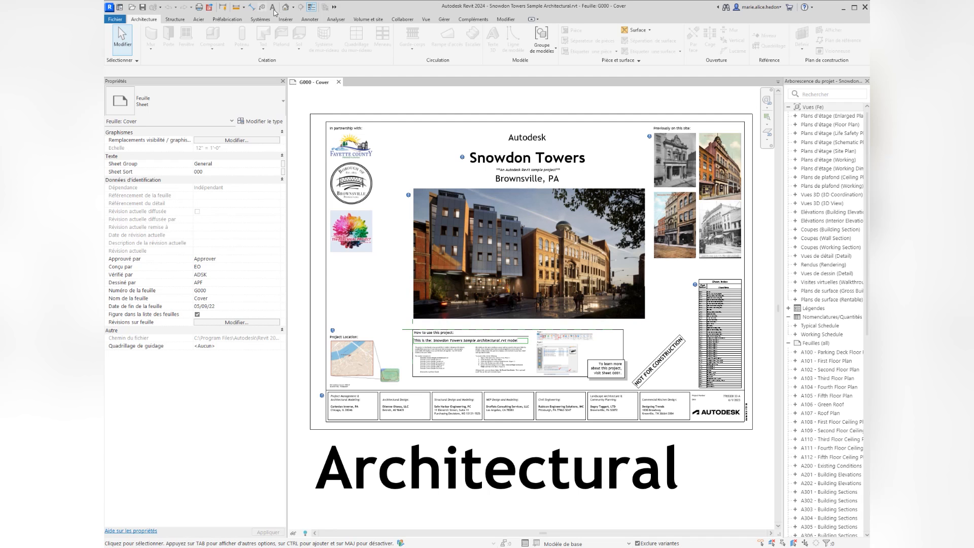
click(287, 10)
scroll(549, 309, up, 6)
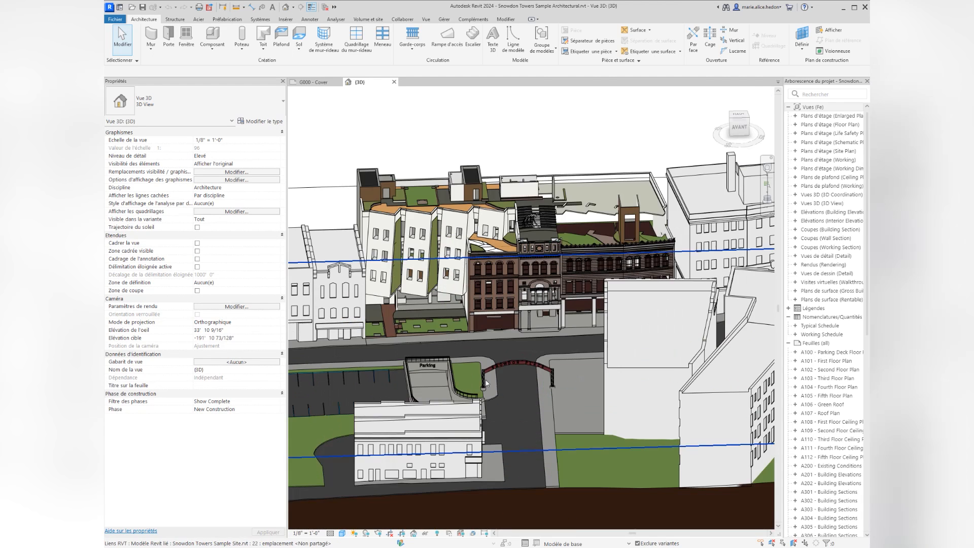
Select the linked facade model at the cornice above the brick building's arched windows
middle_drag(549, 309, 500, 363)
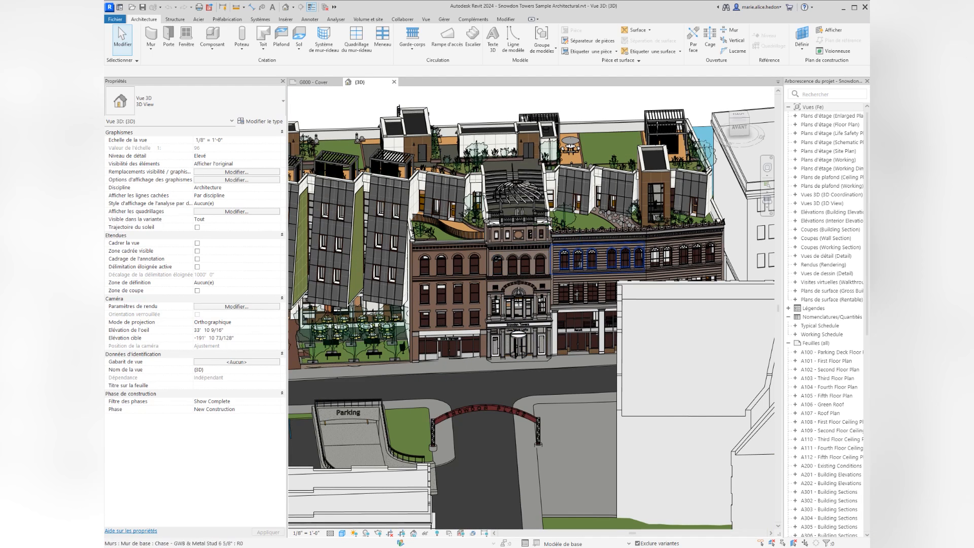
scroll(593, 252, up, 5)
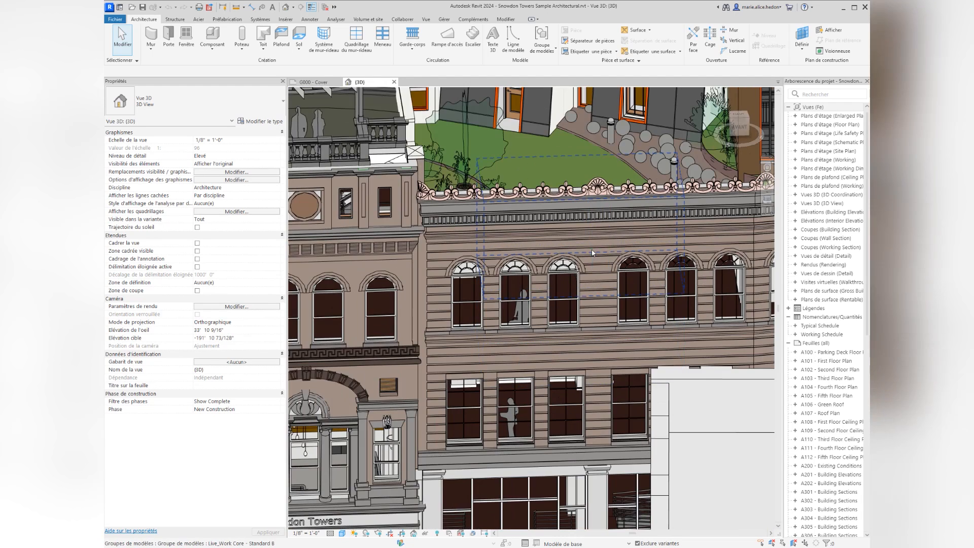
shift+middle_drag(406, 206, 622, 237)
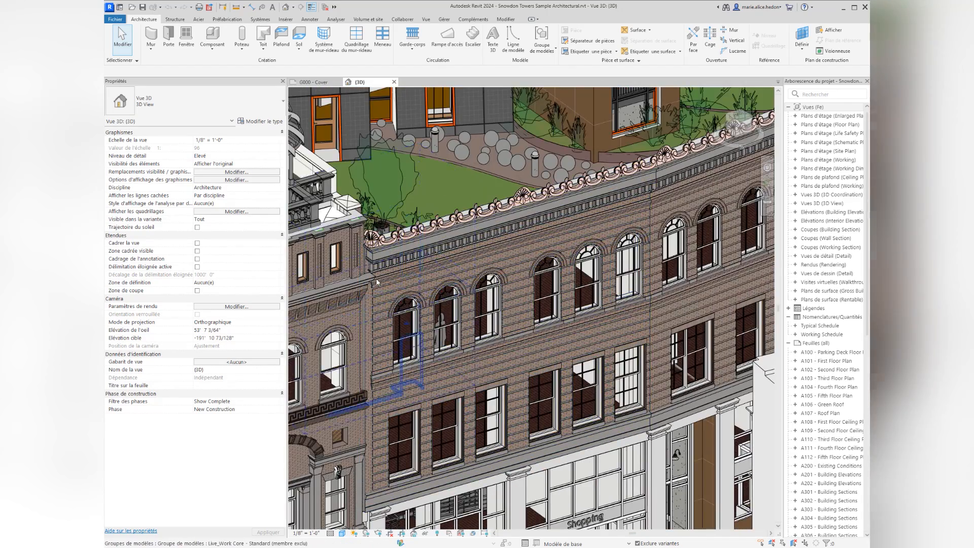
scroll(377, 247, up, 3)
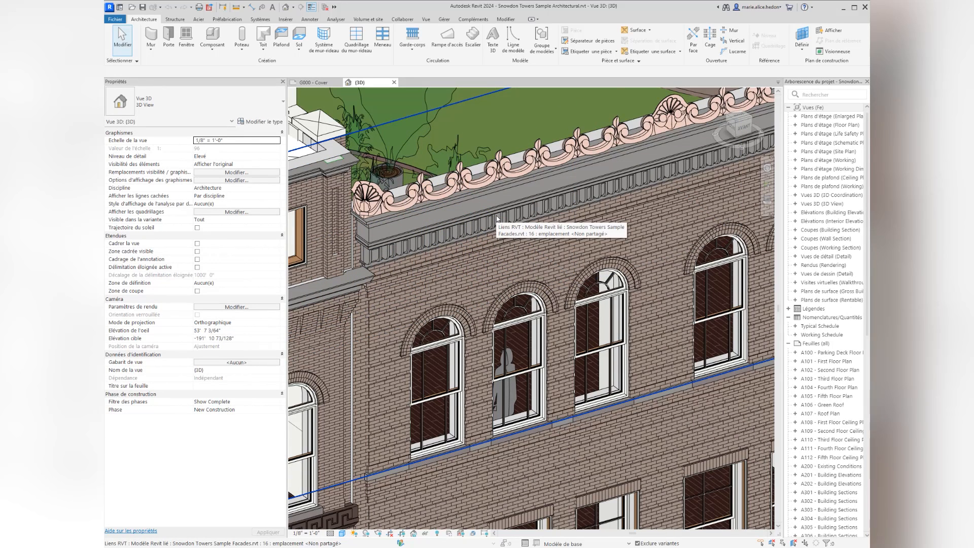
click(497, 220)
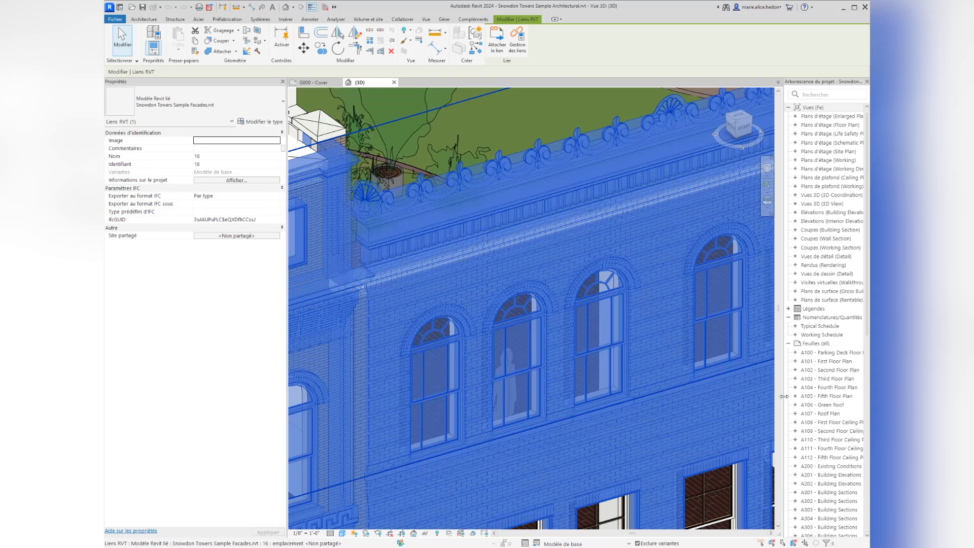
Open the linked model Snowdon Towers Sample Facades.rvt from the project's Revit links, accepting its unloading from the host project
drag(783, 399, 708, 399)
scroll(761, 431, down, 10)
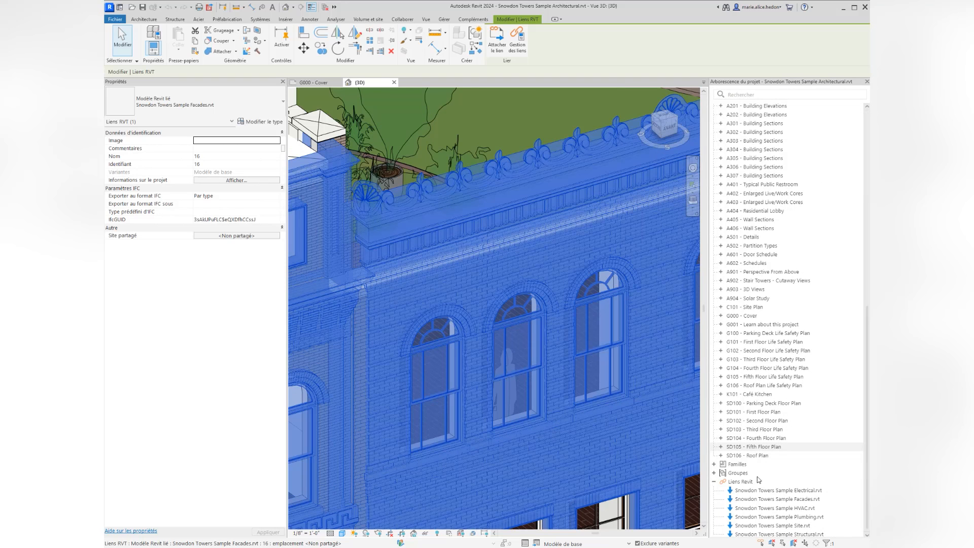
click(795, 501)
right_click(795, 501)
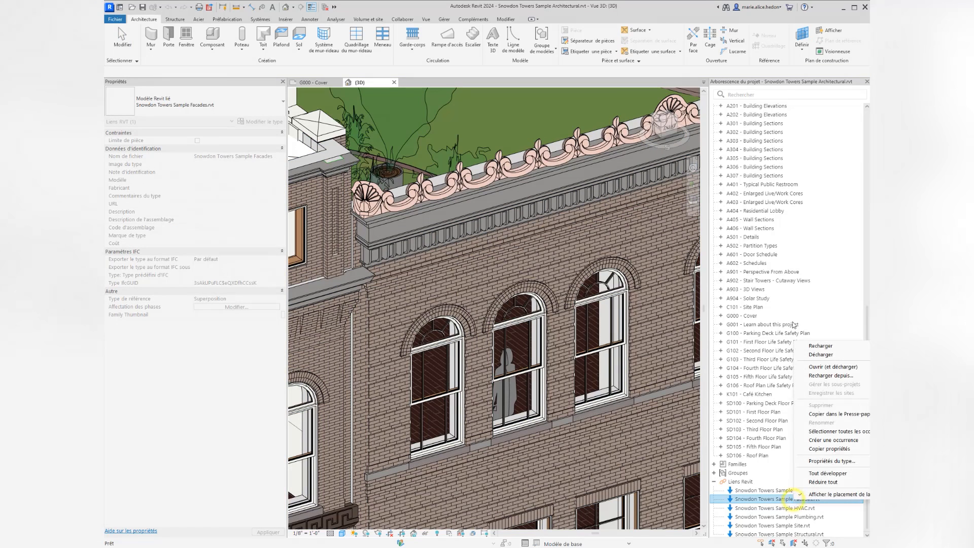
click(824, 369)
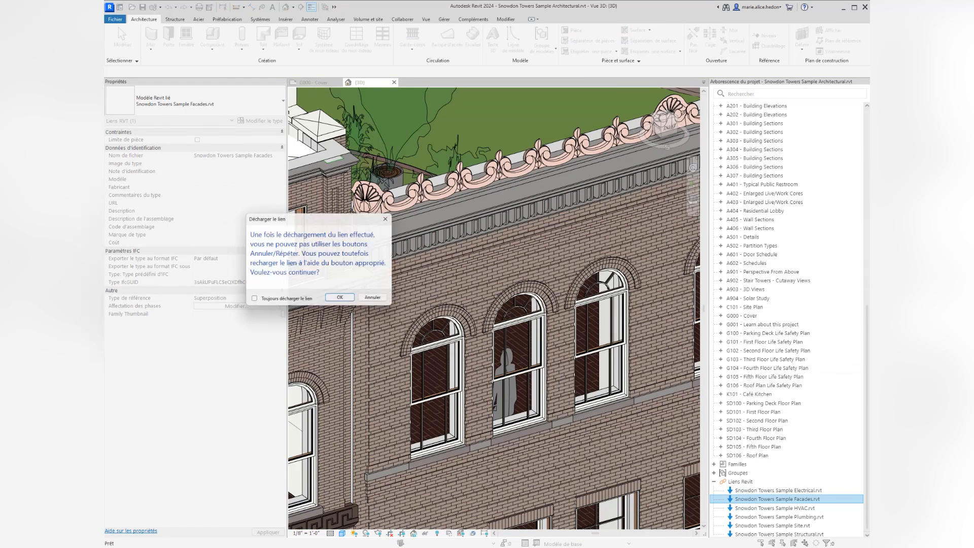
click(343, 301)
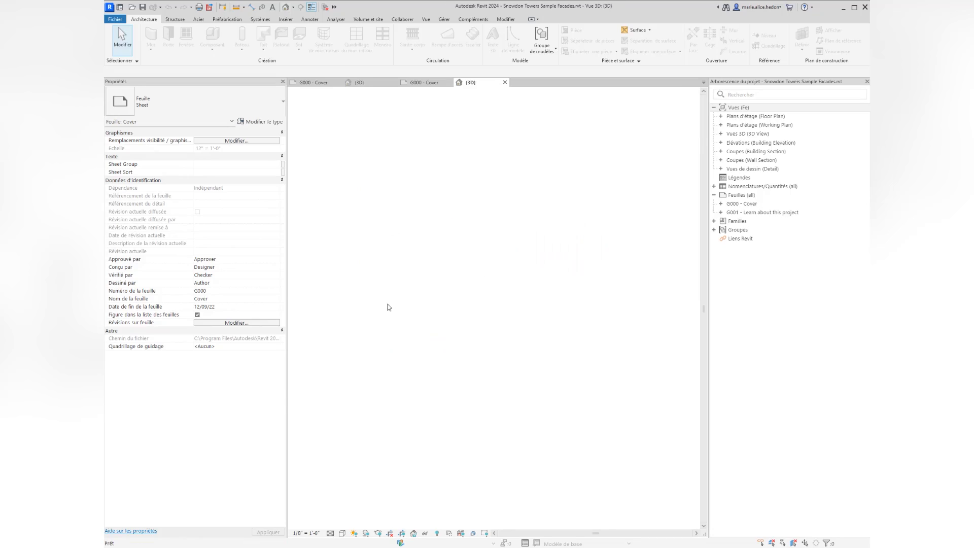
Open the LB_Dentils Block 43 family from the dentil row below the brick facade's cornice for editing
scroll(446, 377, up, 5)
scroll(535, 330, up, 6)
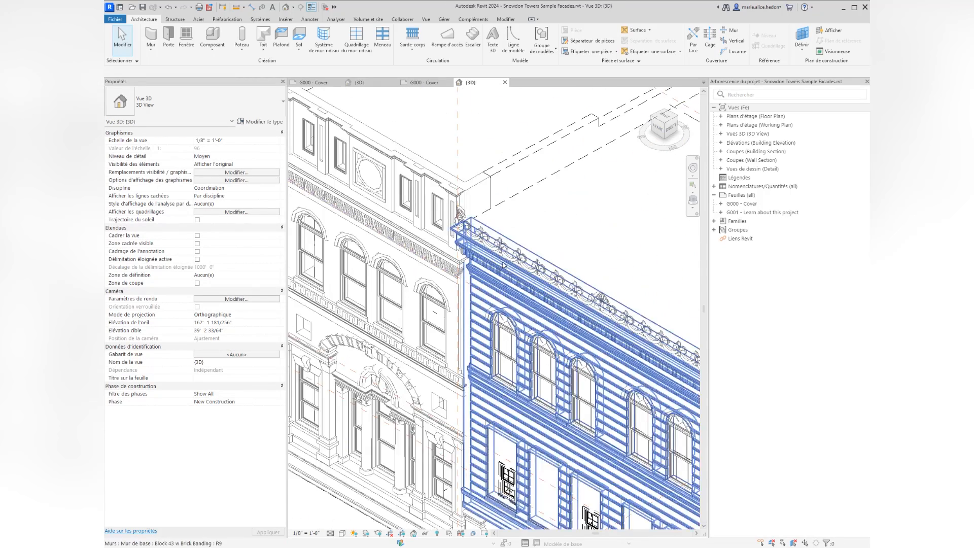
click(455, 265)
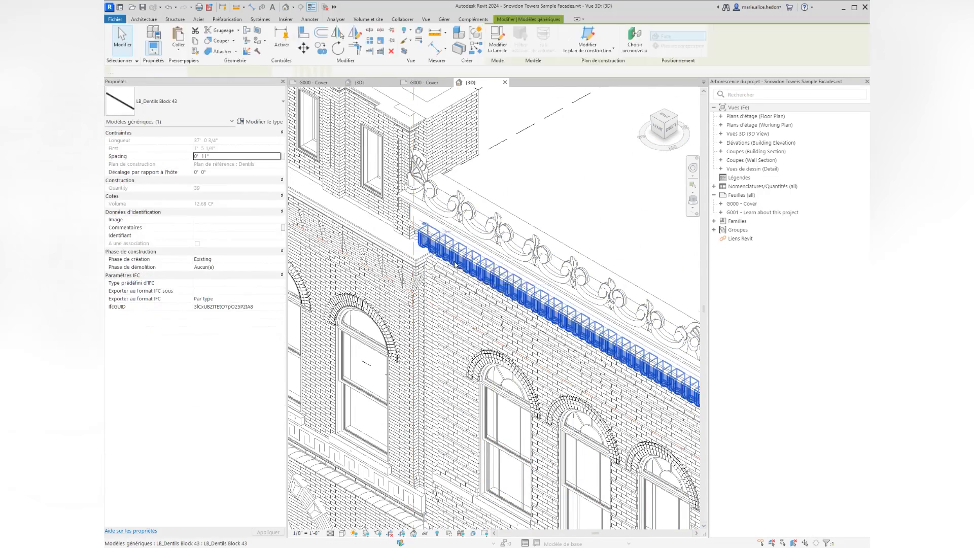
scroll(431, 248, up, 4)
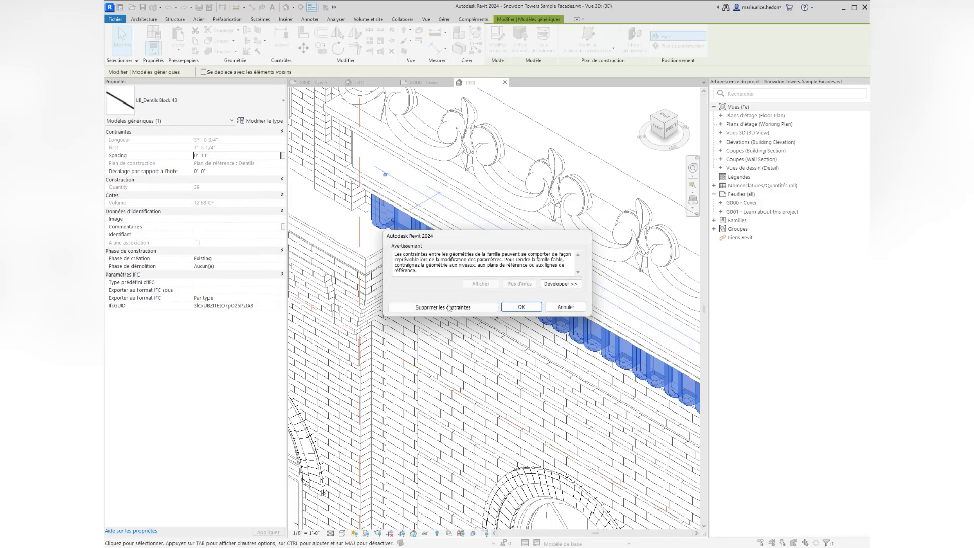
click(521, 307)
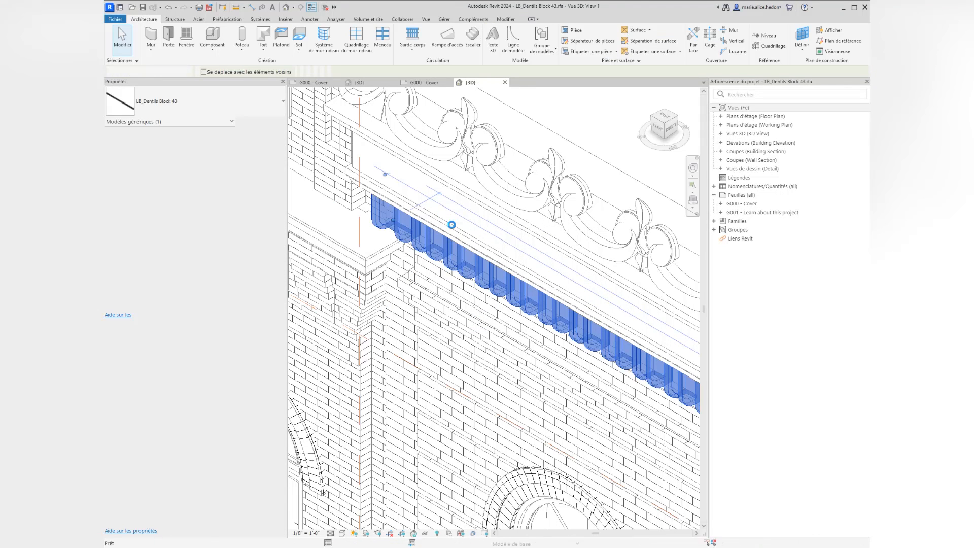
Examine how the dentil family is built by selecting individual blocks in its array
scroll(369, 197, up, 4)
click(386, 297)
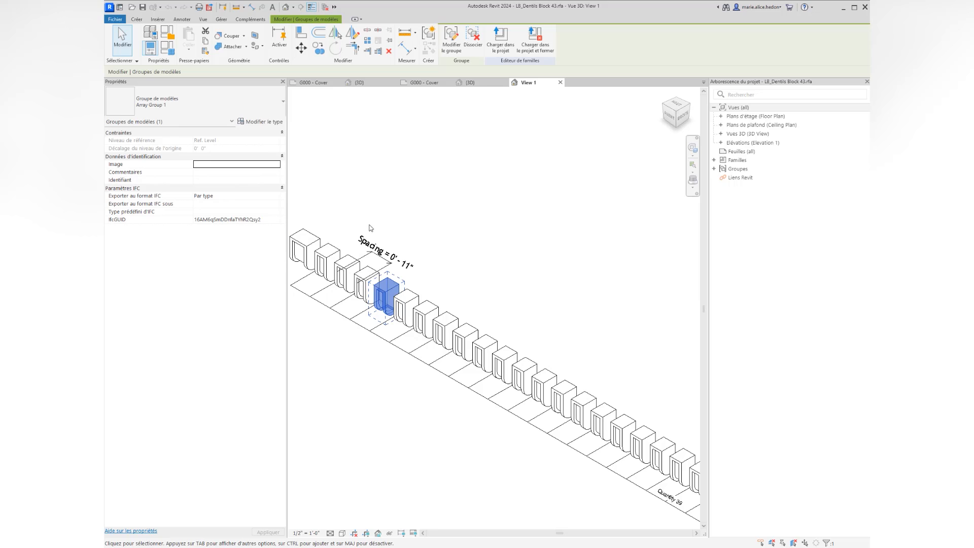
click(318, 263)
scroll(318, 264, down, 3)
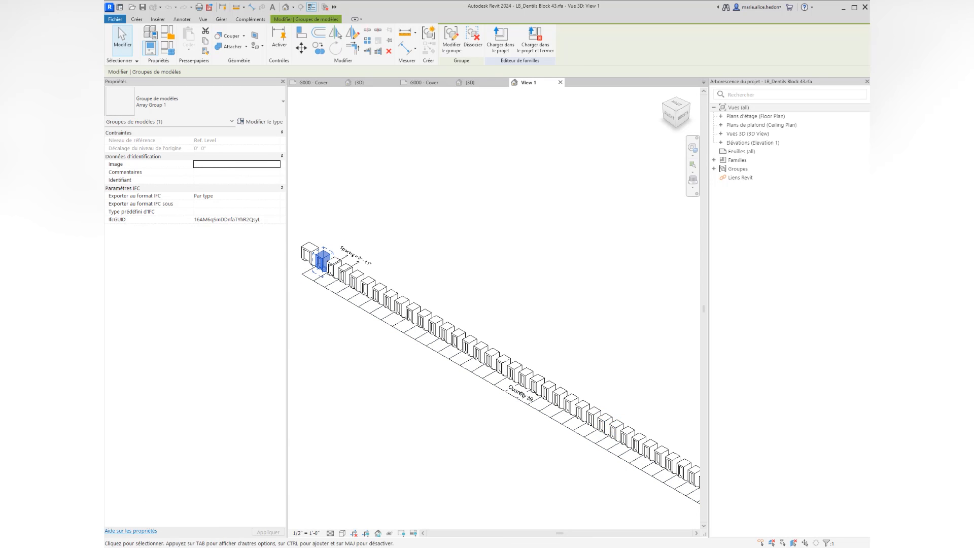
Return to the architectural project's 3D view and reload the Snowdon Towers Sample Facades.rvt link
click(359, 82)
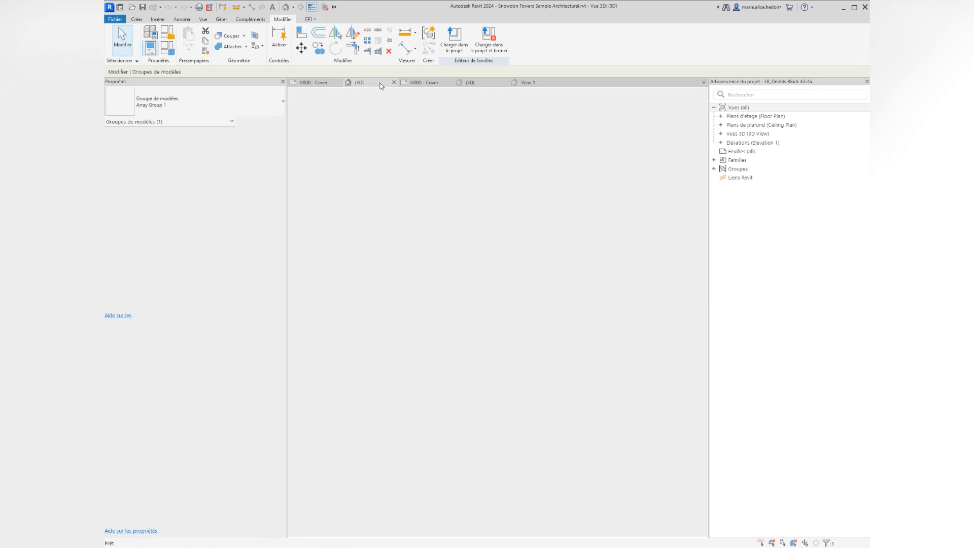
scroll(430, 274, down, 4)
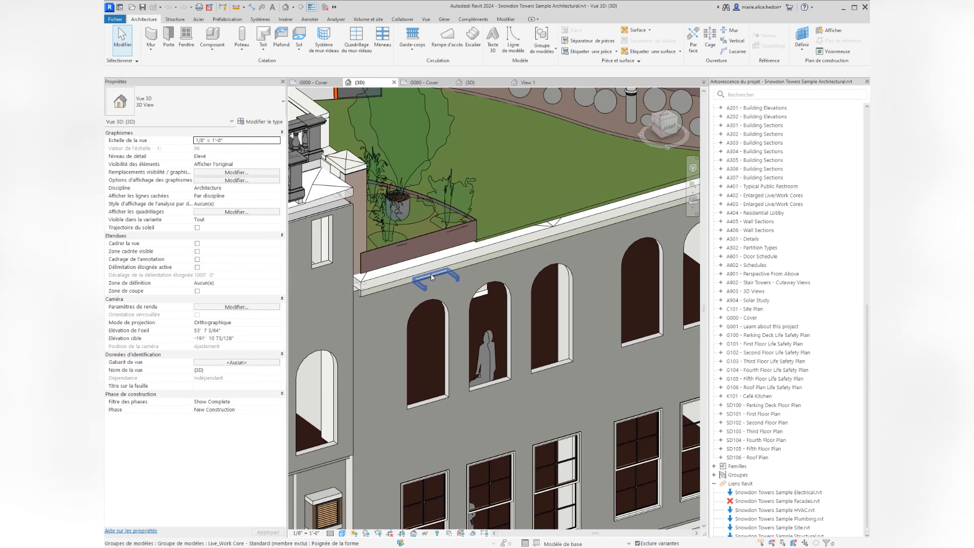
right_click(802, 502)
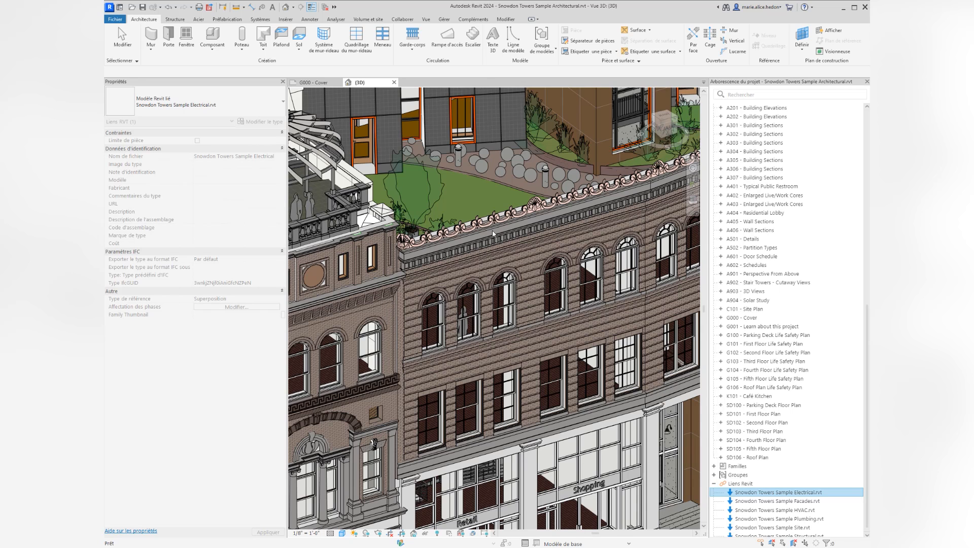
scroll(510, 253, down, 4)
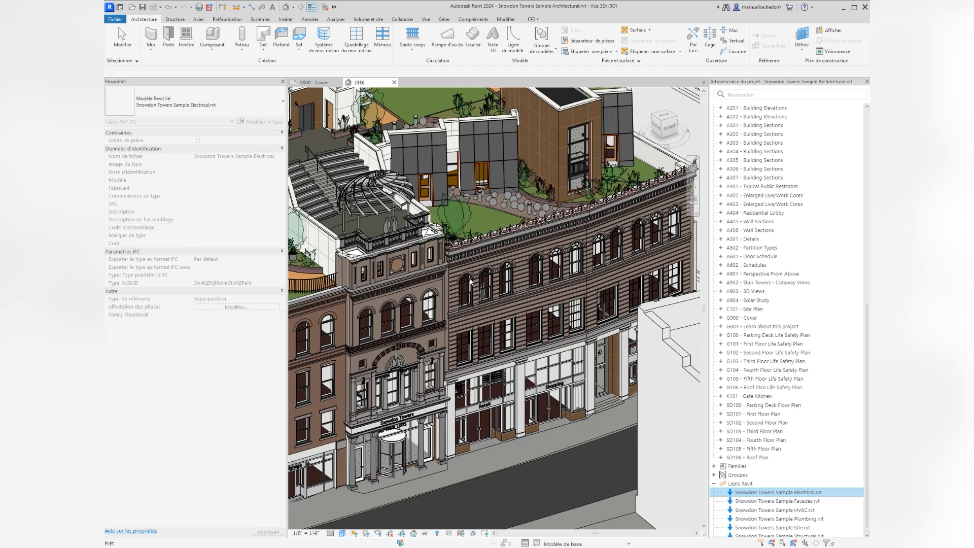
scroll(470, 282, down, 5)
key(Escape)
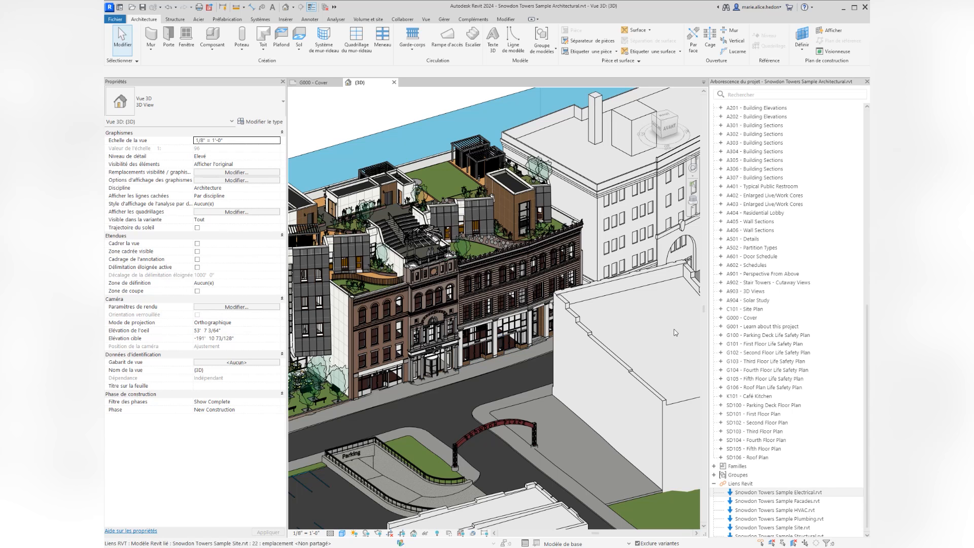
Open sheet A101 - First Floor Plan from the project's sheets
scroll(534, 370, up, 5)
scroll(534, 370, down, 3)
scroll(745, 304, up, 8)
click(761, 204)
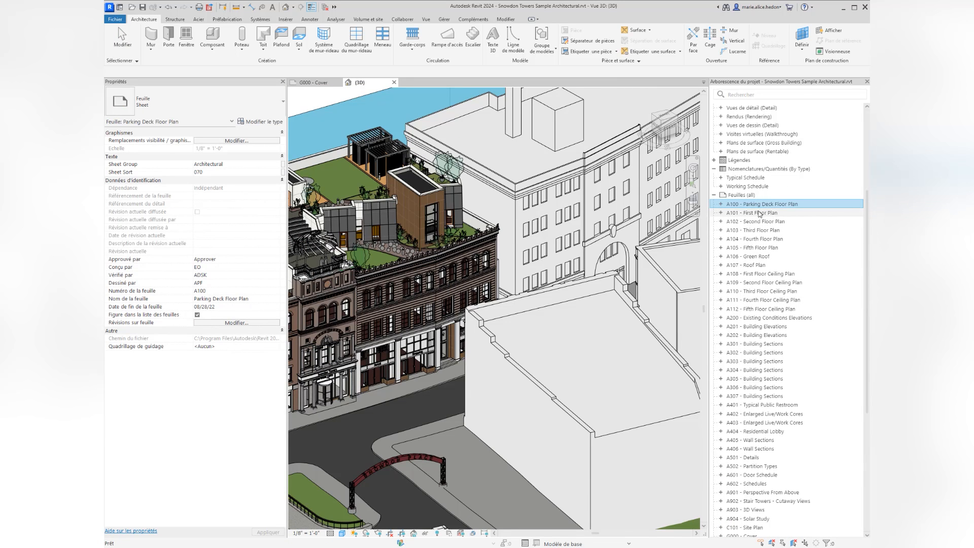
double_click(760, 213)
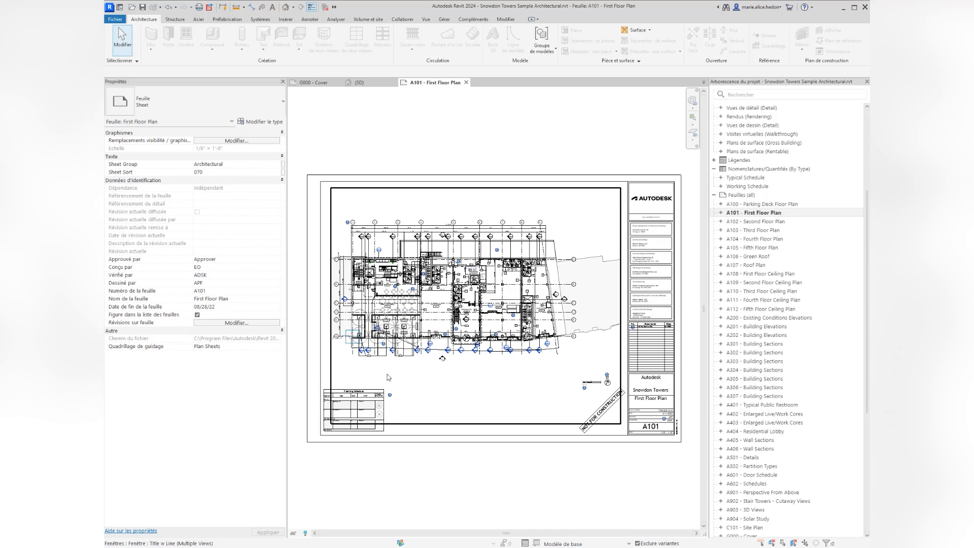
Activate the L1 floor plan view placed on sheet A101
scroll(355, 380, up, 3)
click(442, 278)
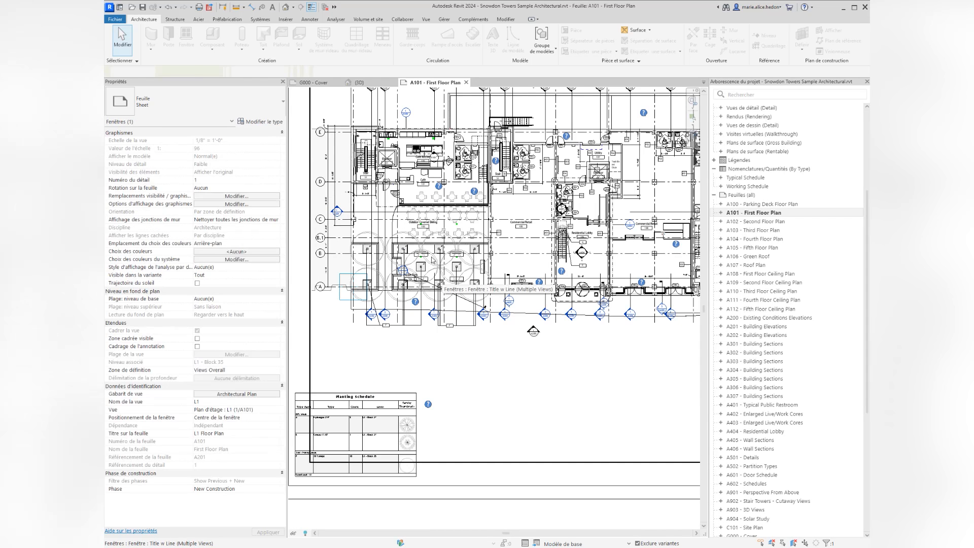
scroll(450, 337, down, 3)
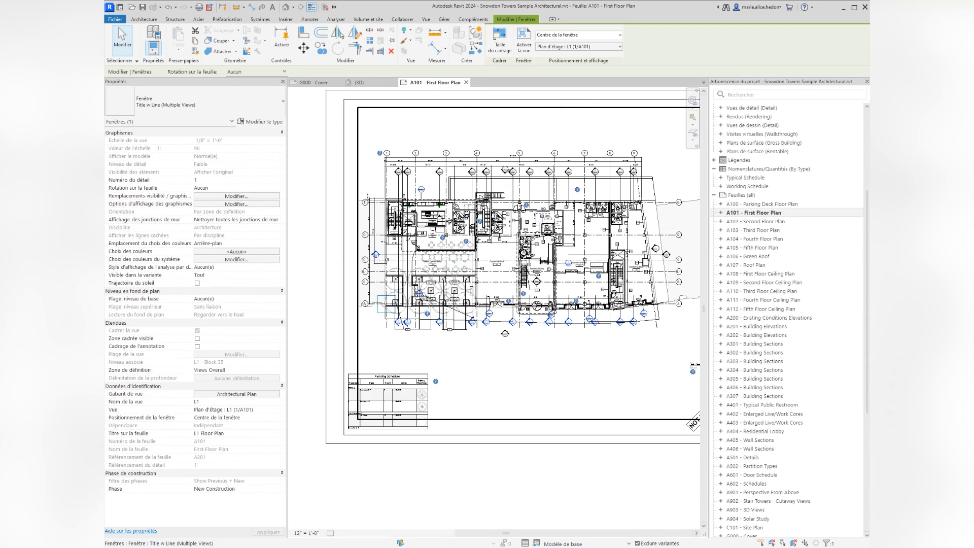
double_click(446, 297)
click(237, 394)
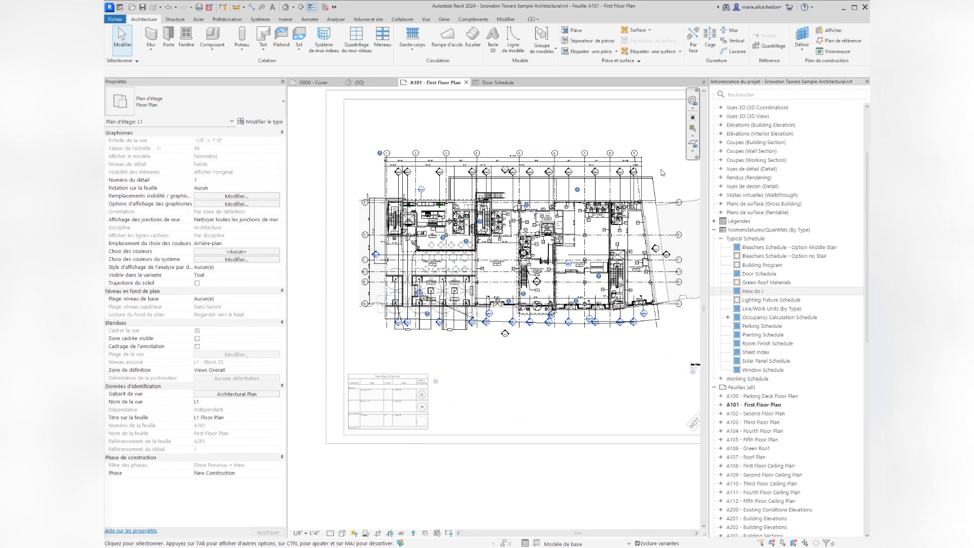
scroll(497, 279, down, 2)
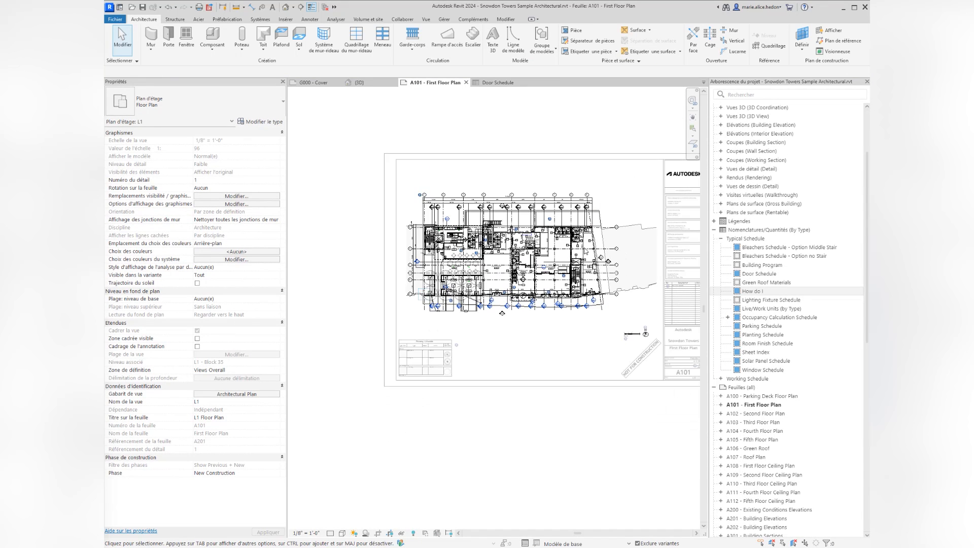
middle_drag(554, 260, 501, 279)
scroll(501, 279, up, 1)
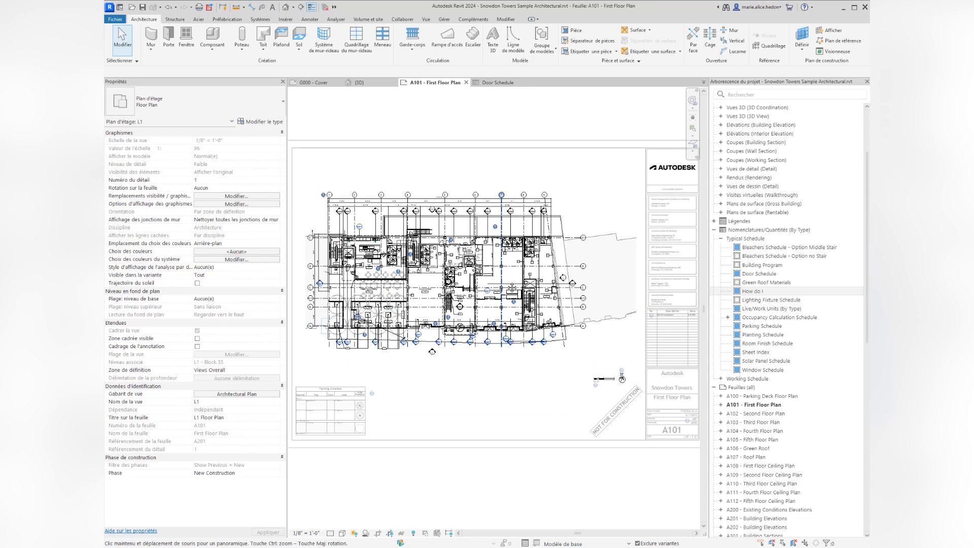
scroll(505, 282, up, 1)
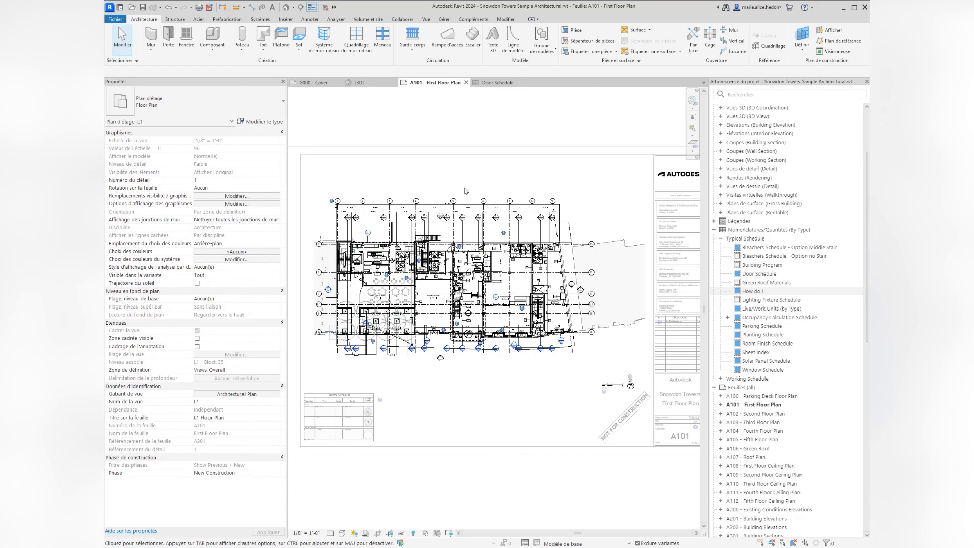
Switch the drawing area showing sheet A101 to the dark theme
scroll(498, 438, down, 2)
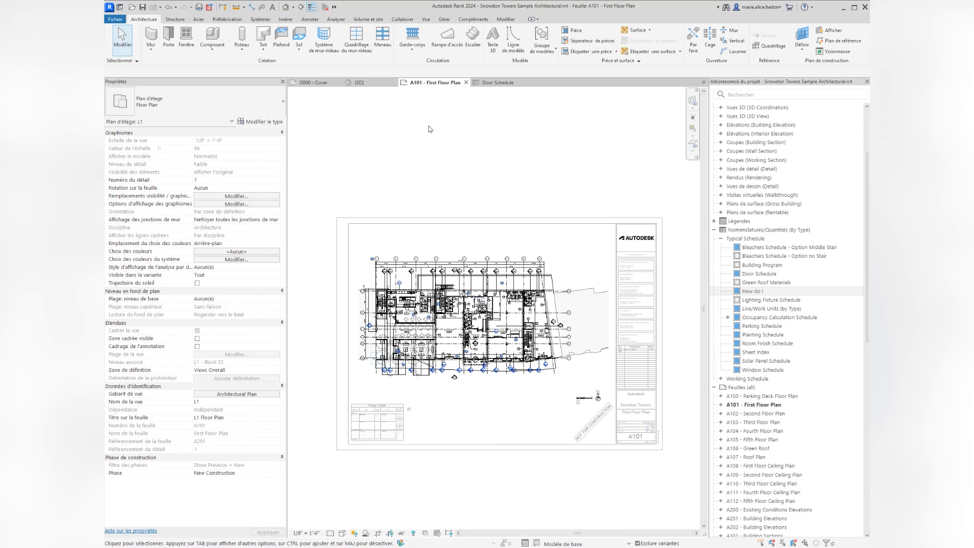
click(427, 21)
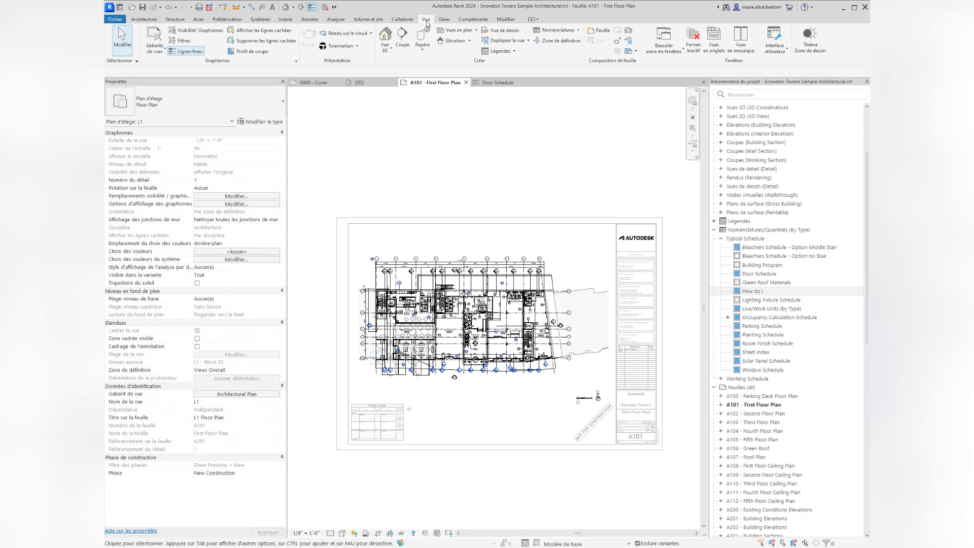
click(819, 48)
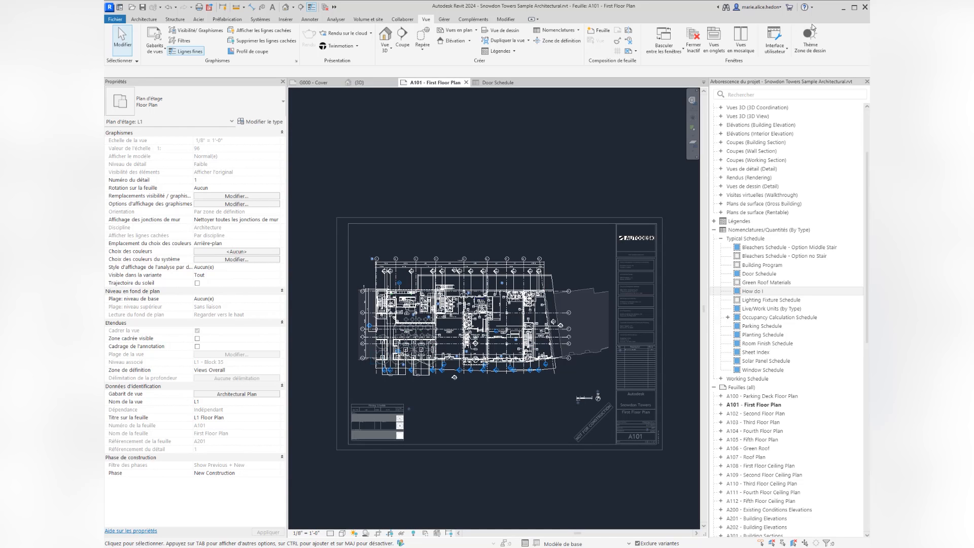
Set the active user interface theme to Sombre (dark) in the color options
click(115, 19)
click(248, 232)
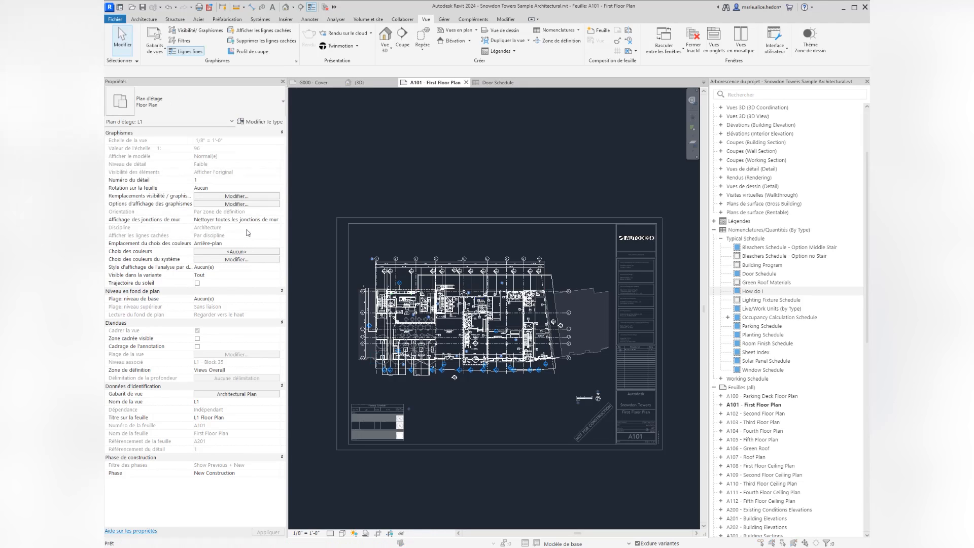
click(311, 170)
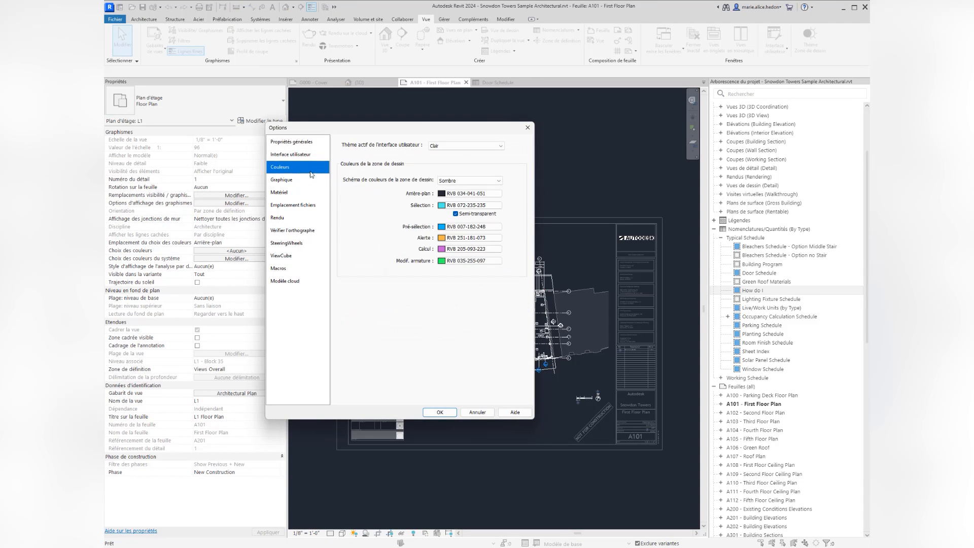
click(500, 146)
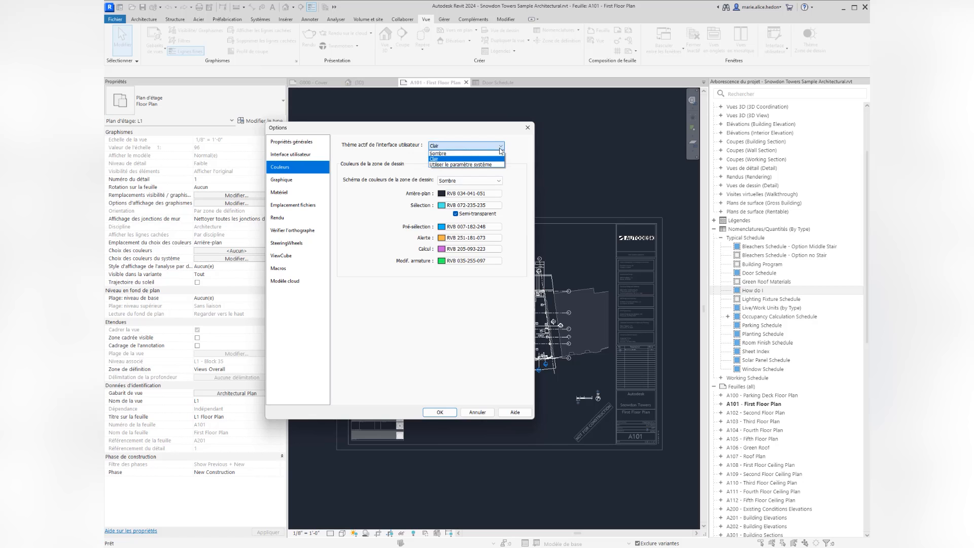
click(452, 154)
click(440, 412)
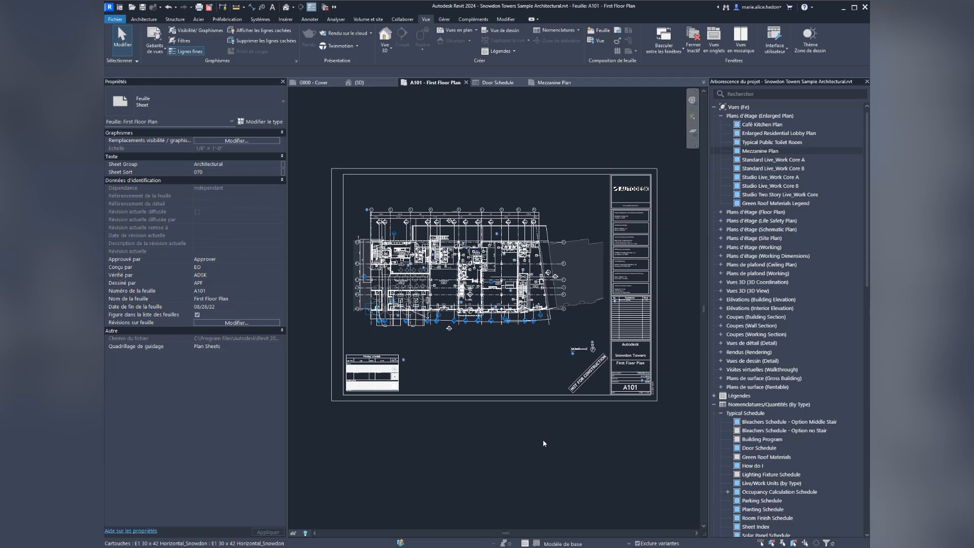
Toggle the drawing area back to the light theme and compare sheet A101 against the dark interface
scroll(543, 438, down, 1)
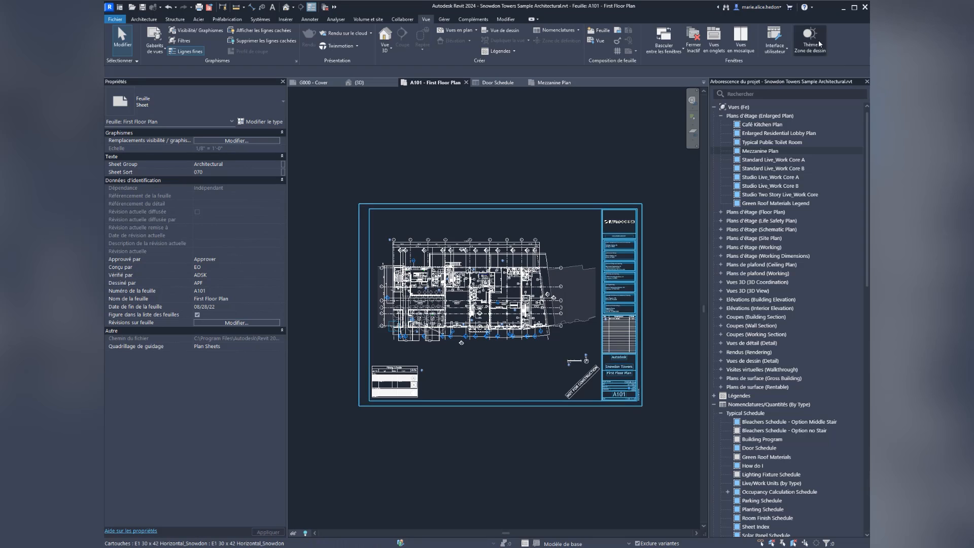
click(803, 53)
scroll(507, 380, up, 3)
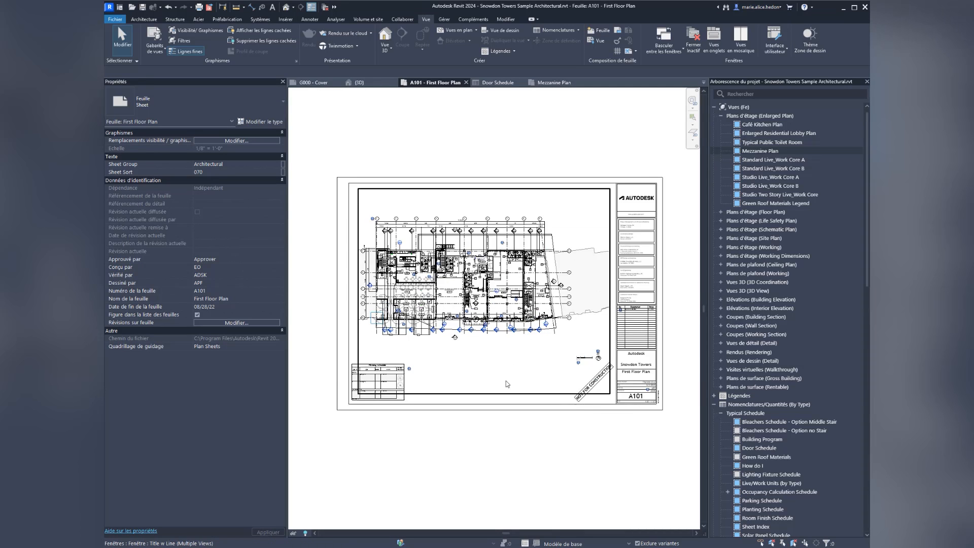
scroll(501, 370, up, 2)
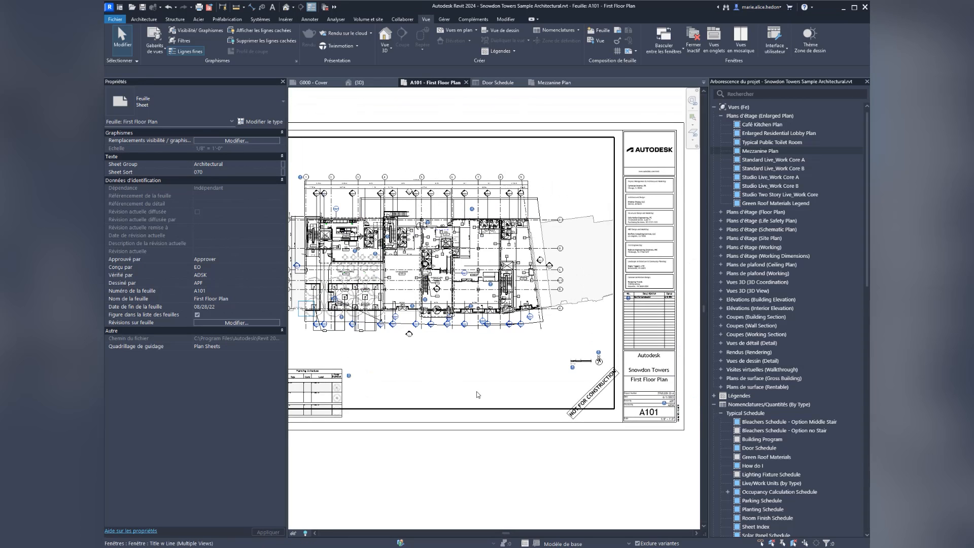
scroll(493, 350, down, 4)
middle_drag(492, 348, 498, 351)
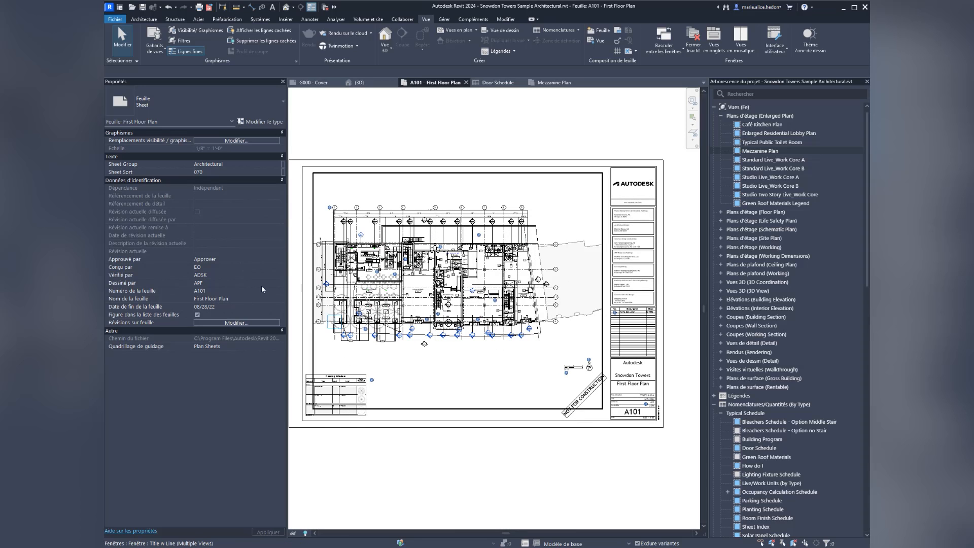
middle_drag(517, 364, 528, 368)
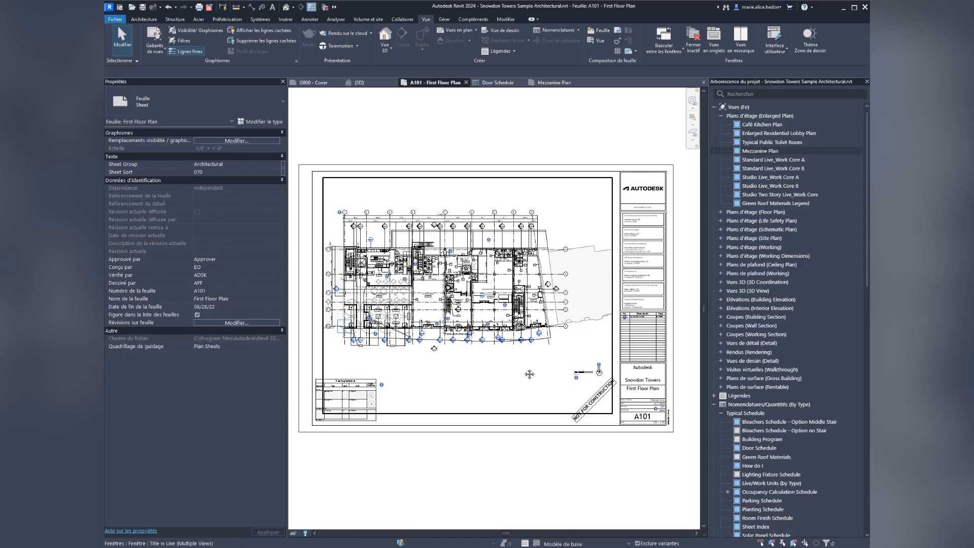
click(815, 49)
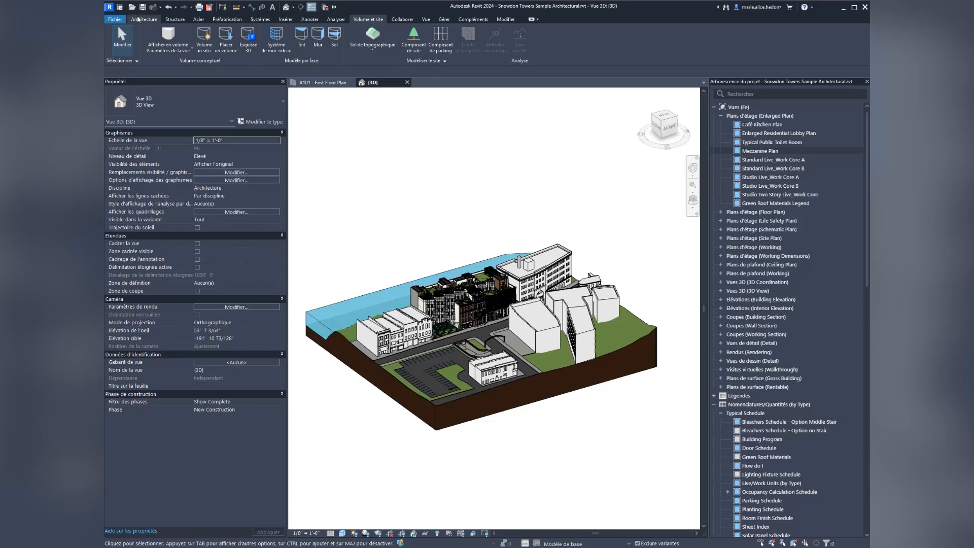
Create a new project, picking one of the listed template files
click(116, 22)
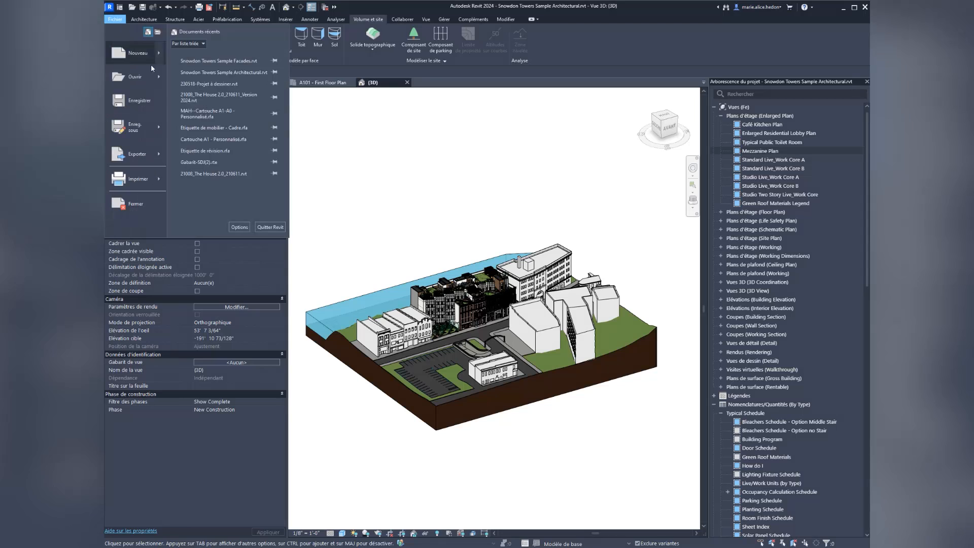
mouse_move(163, 55)
click(208, 60)
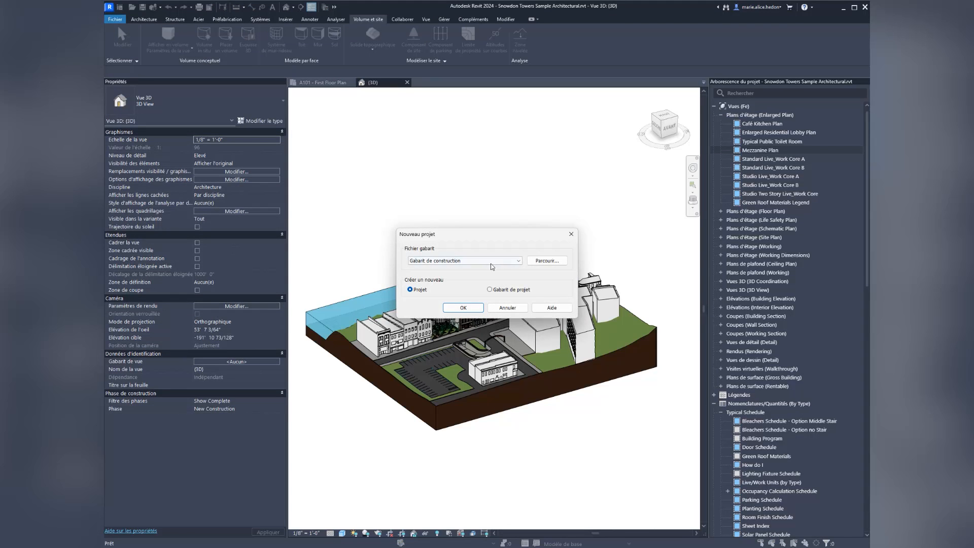
click(493, 261)
click(485, 272)
click(463, 307)
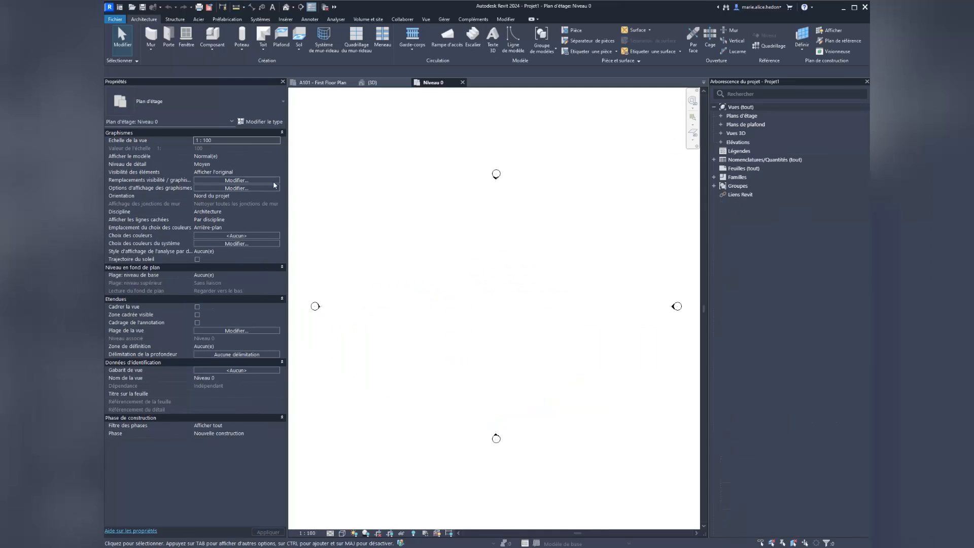
Create a toposolid on Niveau 0 from a sketched rectangular boundary about 39 by 27 m
click(368, 19)
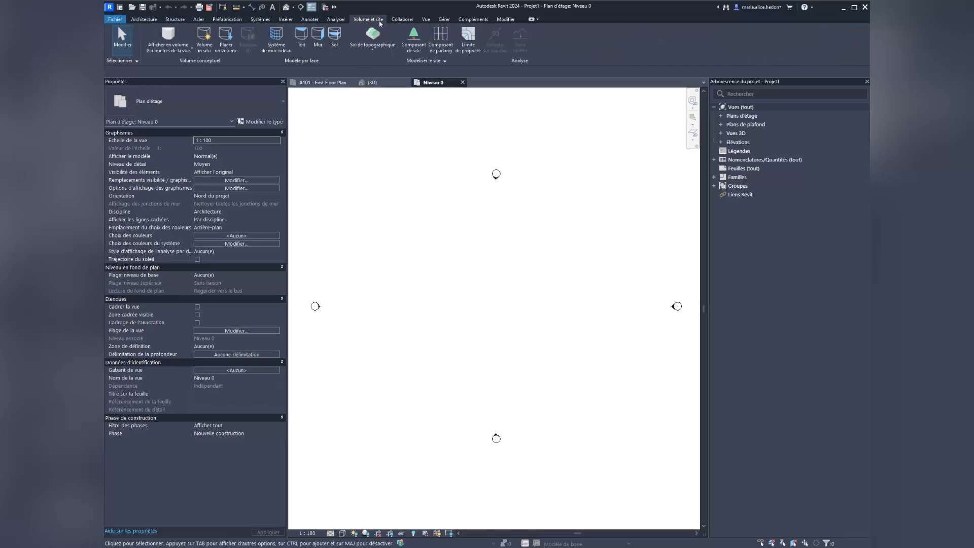
click(377, 46)
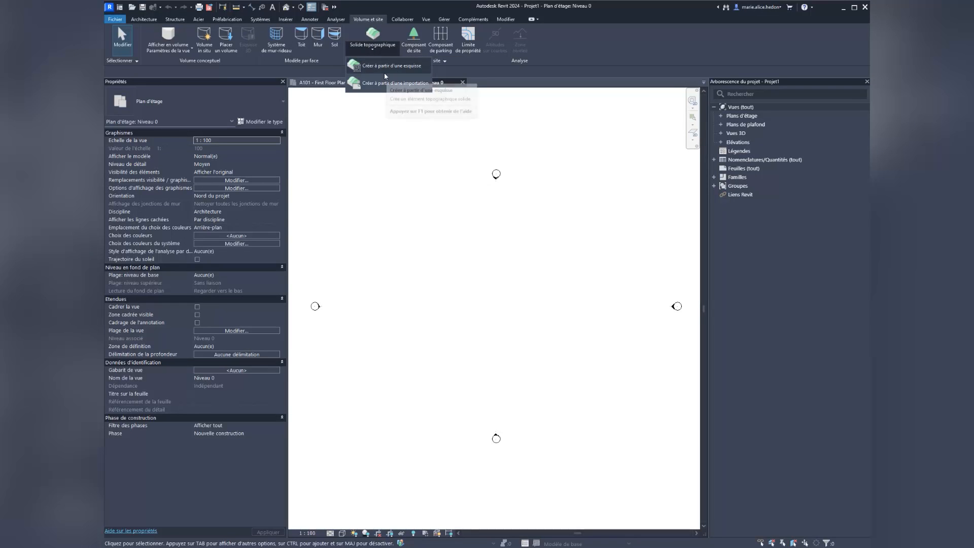
click(385, 72)
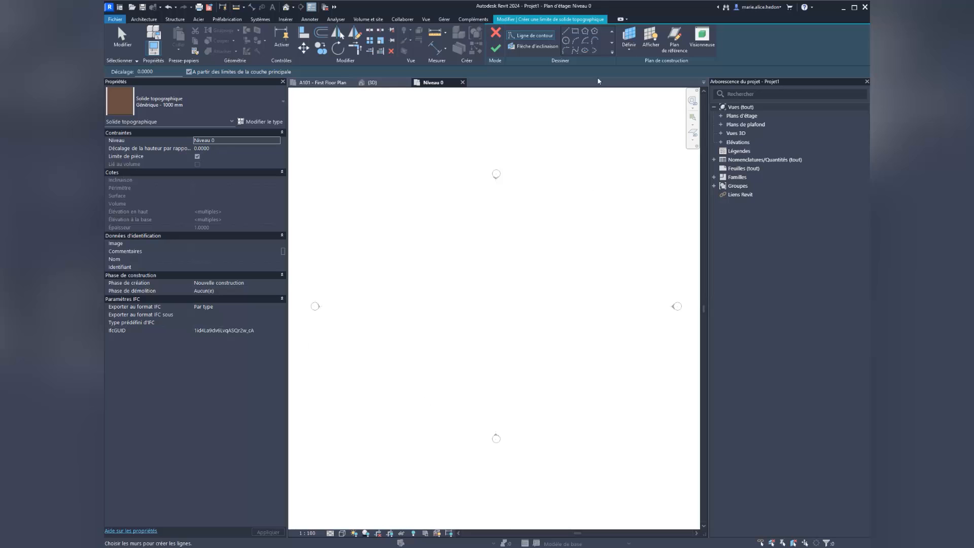
click(575, 31)
click(364, 214)
click(617, 389)
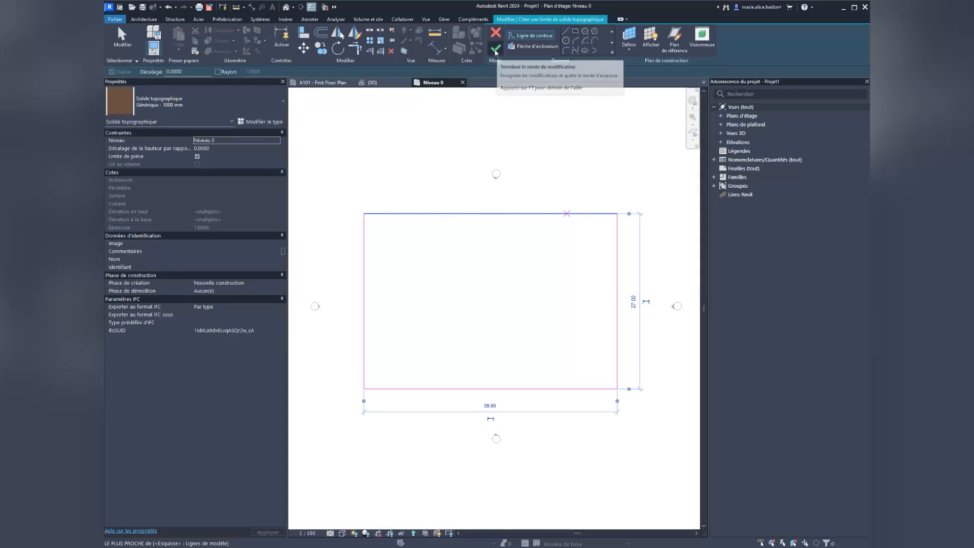
click(495, 49)
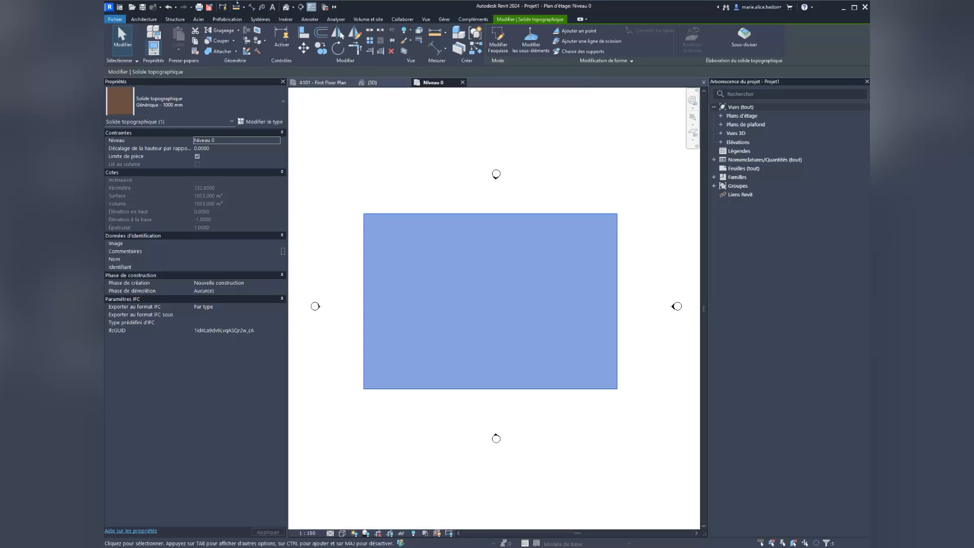
Open the new project's default 3D view and frame the toposolid
click(287, 8)
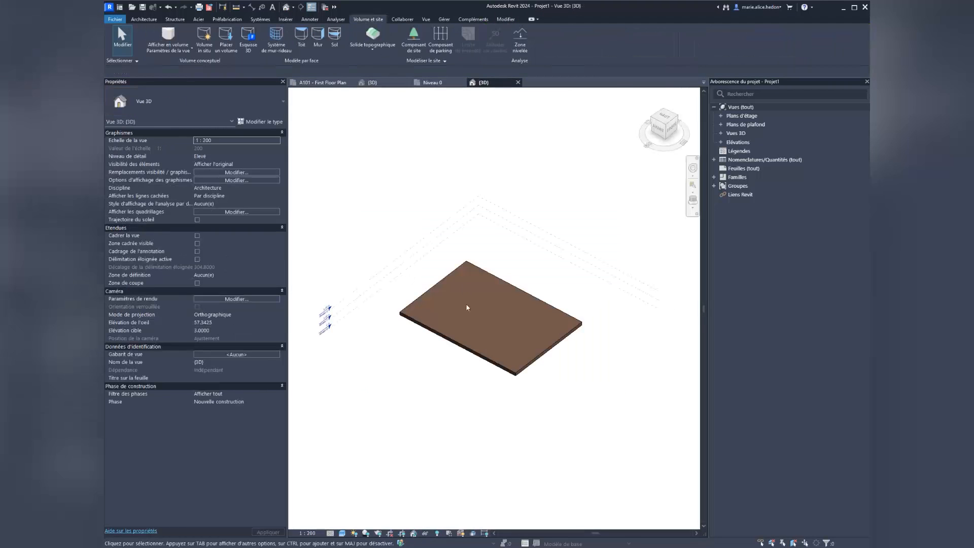
scroll(511, 382, up, 2)
click(513, 370)
middle_drag(513, 371, 529, 380)
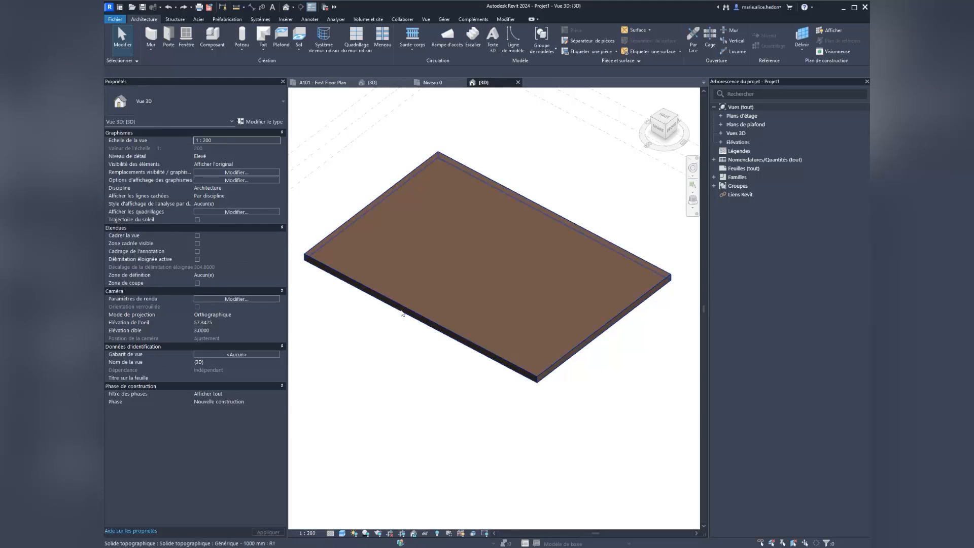
Add four shape points at elevation 2 near one short end of the toposolid, two inside and two on the long edges
click(401, 313)
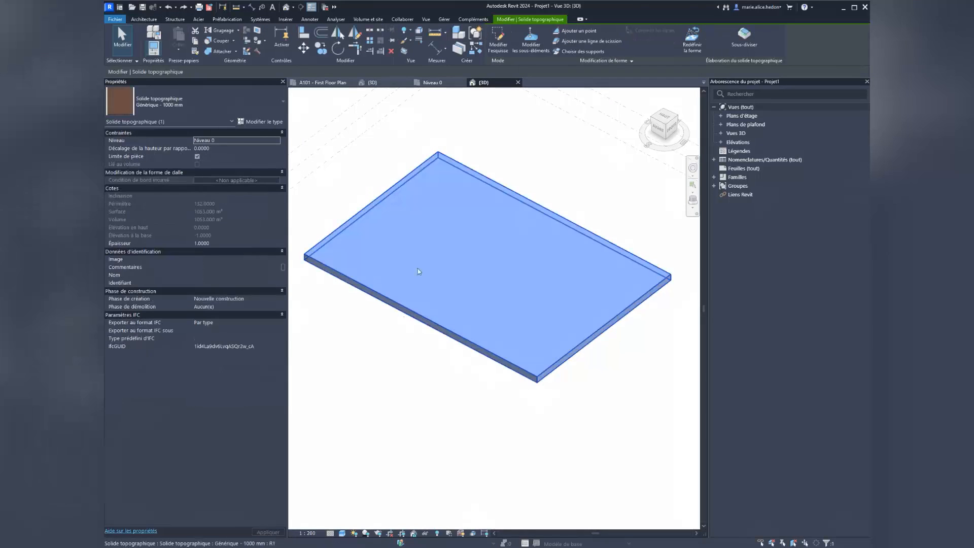
click(531, 41)
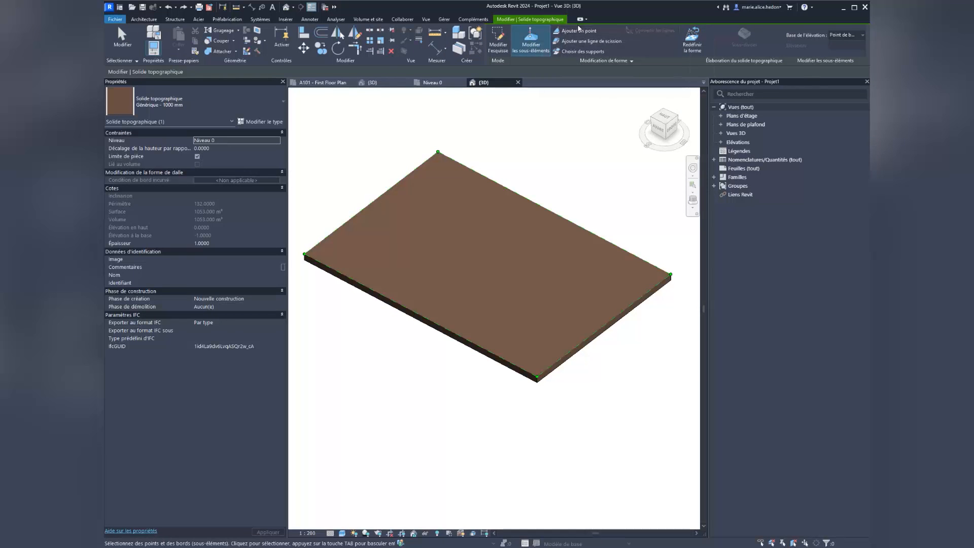
click(569, 31)
drag(841, 47, 745, 48)
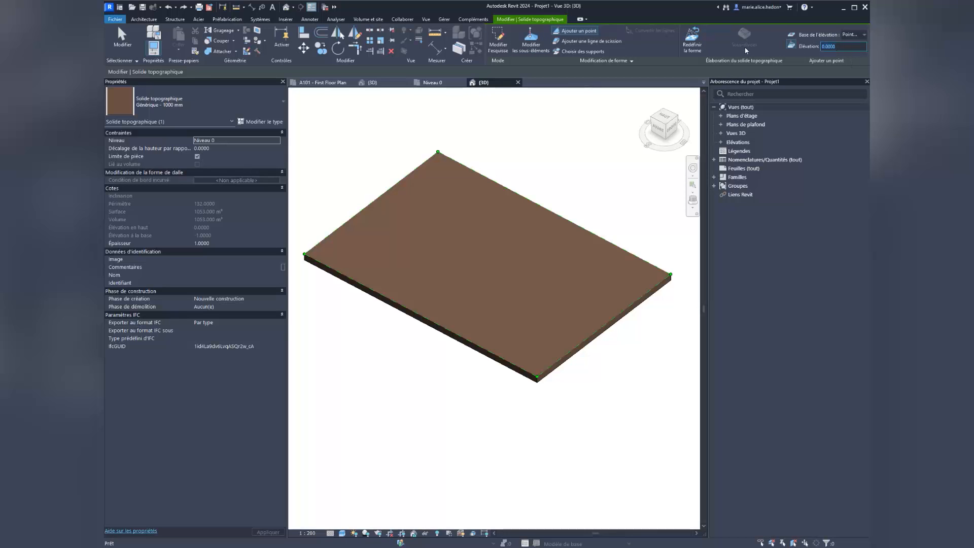
text(2)
click(436, 181)
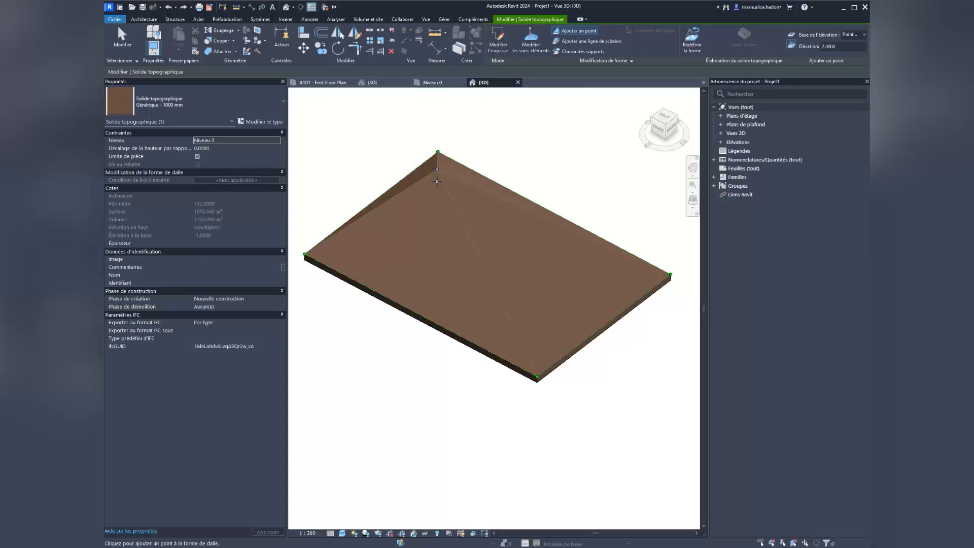
click(359, 224)
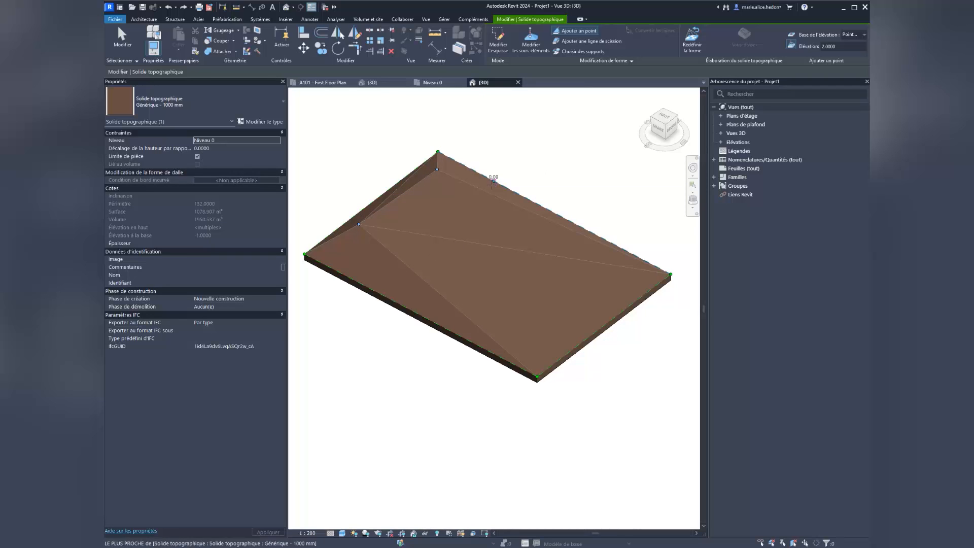
click(459, 151)
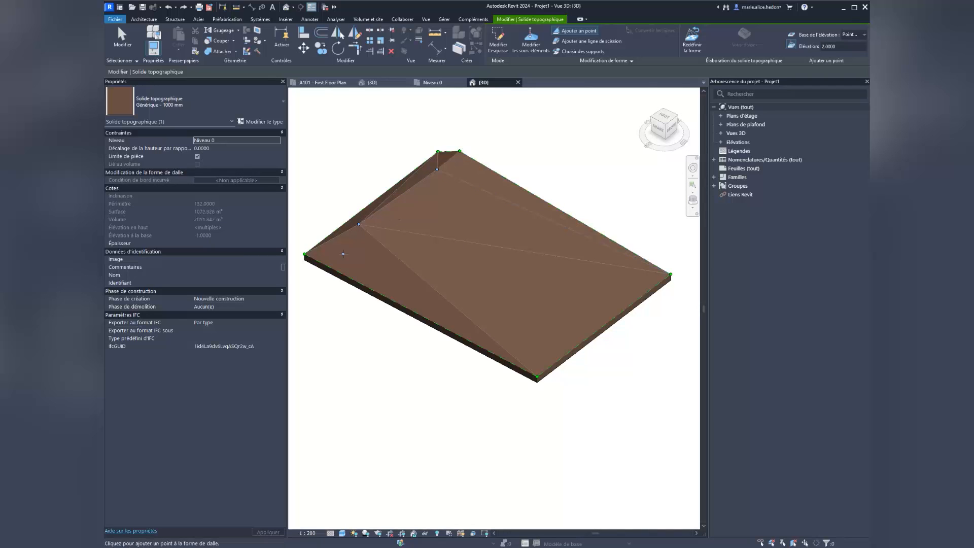
click(329, 254)
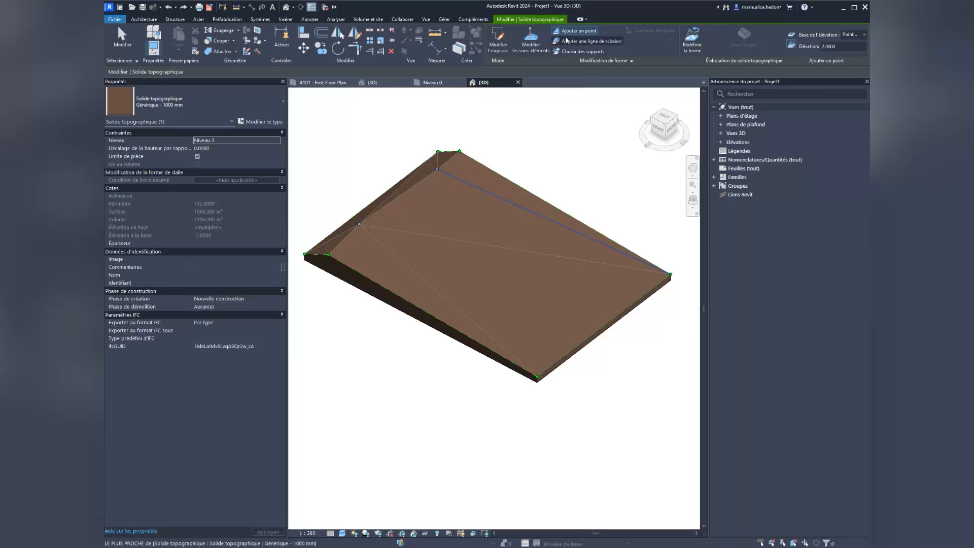
Add three shape points at elevation 3 across the toposolid's middle, one inside and one on each long edge
click(822, 46)
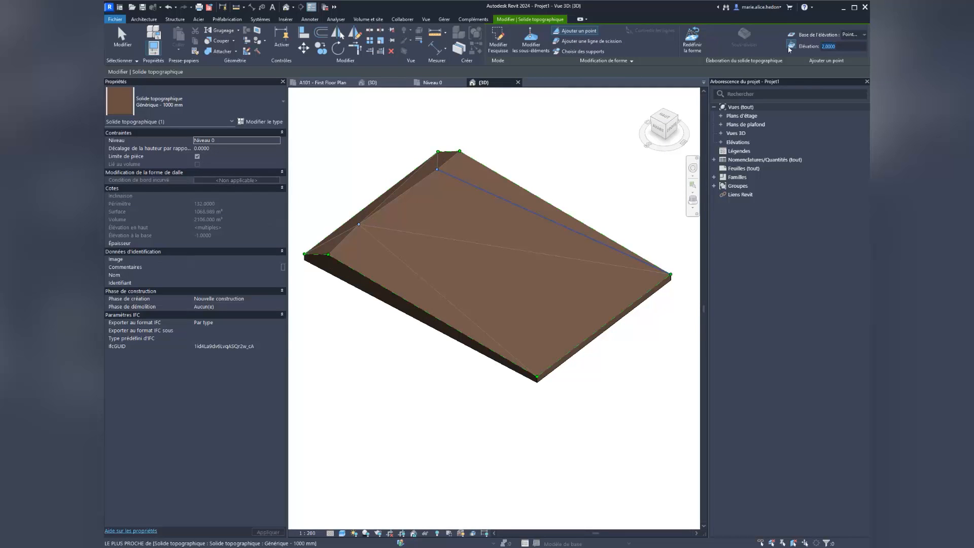
text(3)
click(532, 195)
click(462, 250)
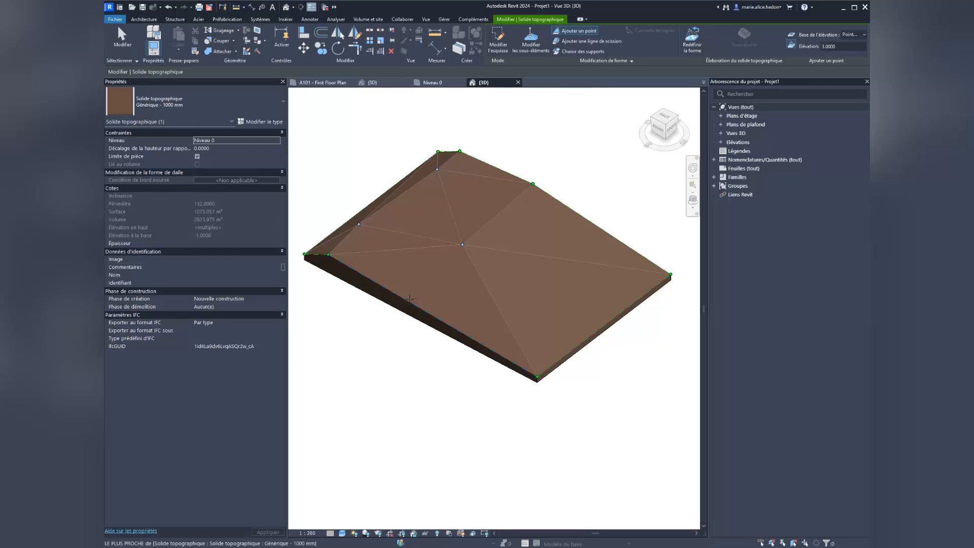
click(411, 298)
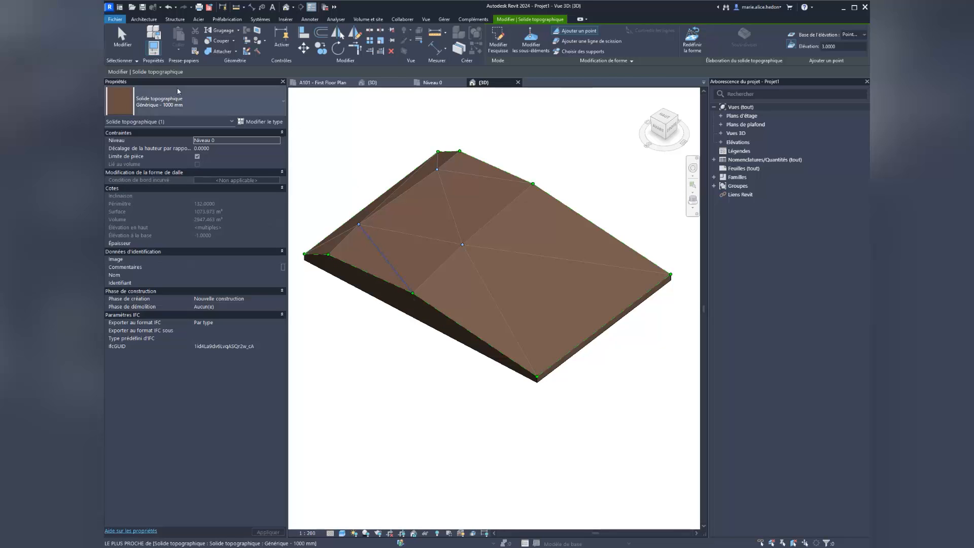
key(Escape)
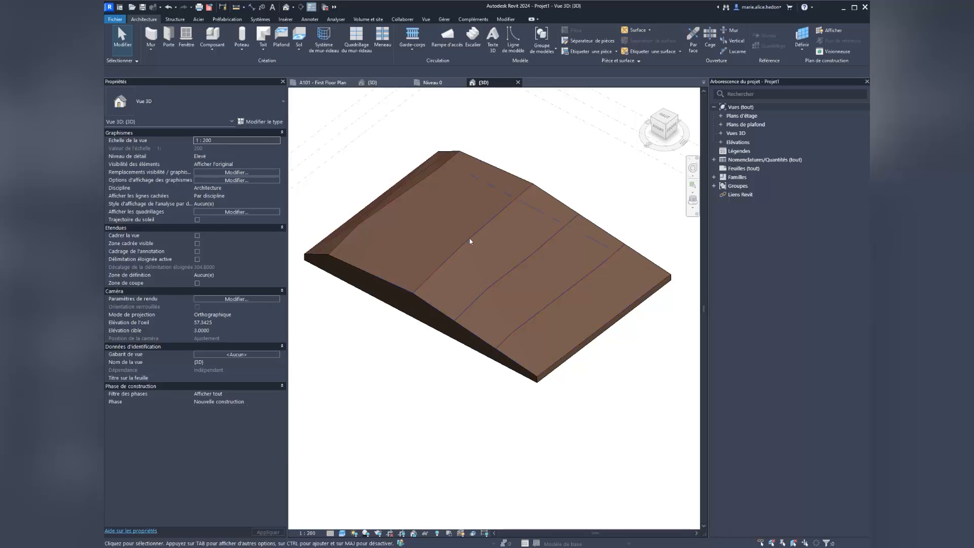
Raise the shape point inside the middle of the toposolid by reshaping its sub-elements
click(470, 242)
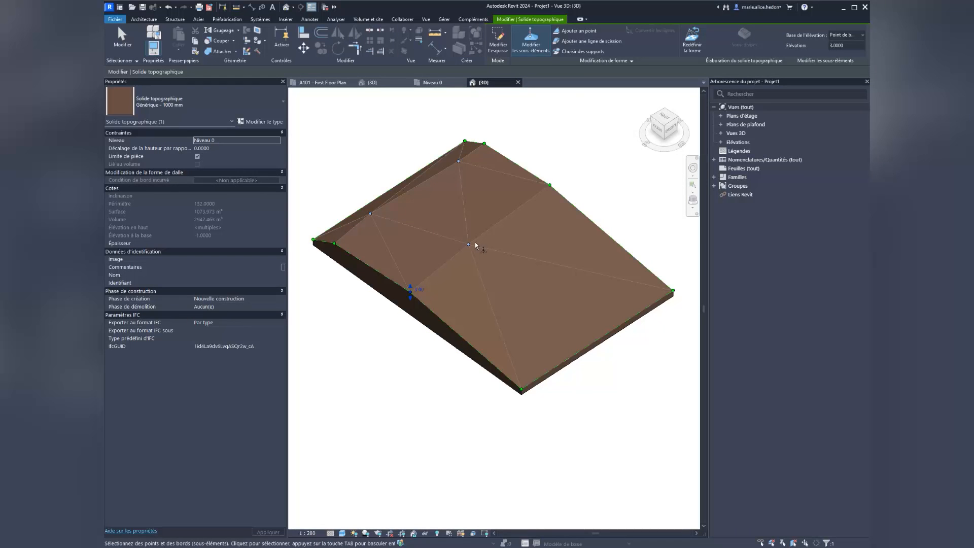
click(468, 244)
shift+middle_drag(433, 306, 482, 265)
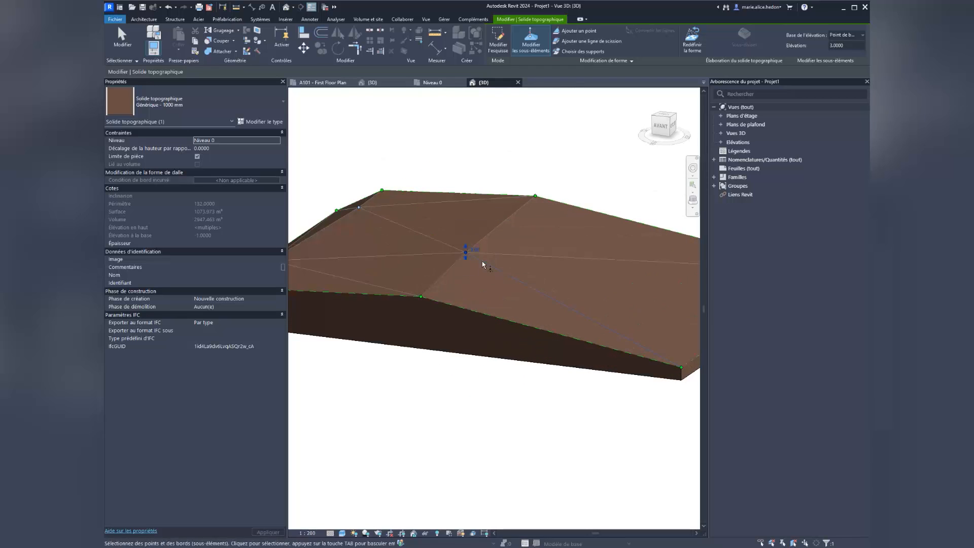
mouse_move(463, 247)
mouse_down()
mouse_move(470, 222)
mouse_move(467, 240)
mouse_up()
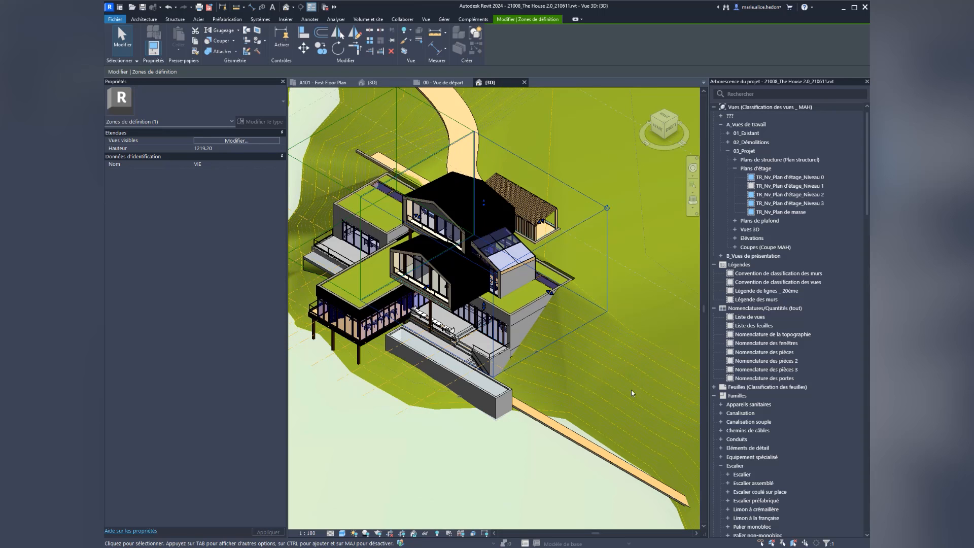
Generate a toposolid from the house project's existing topography, using base level Niveau 0 and type Solide topographique 1
click(638, 335)
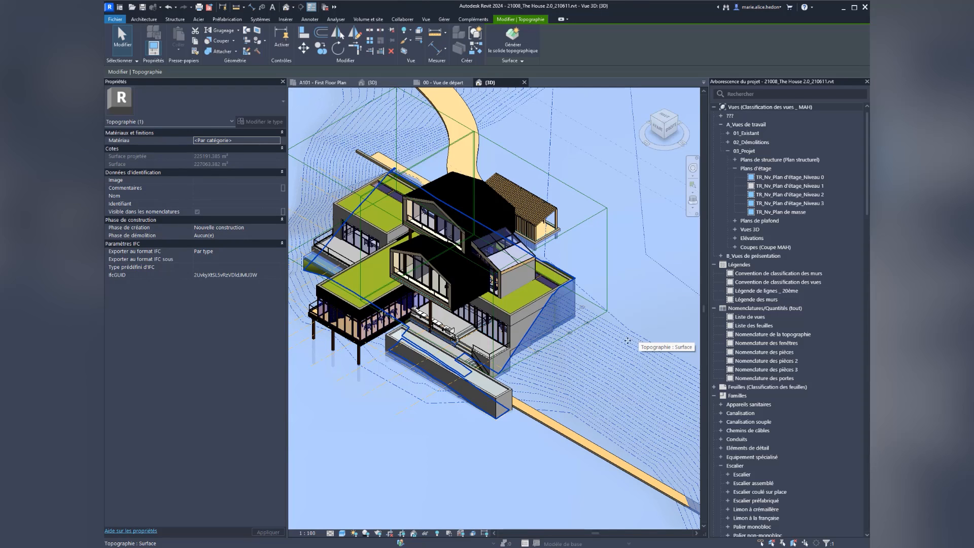
click(520, 41)
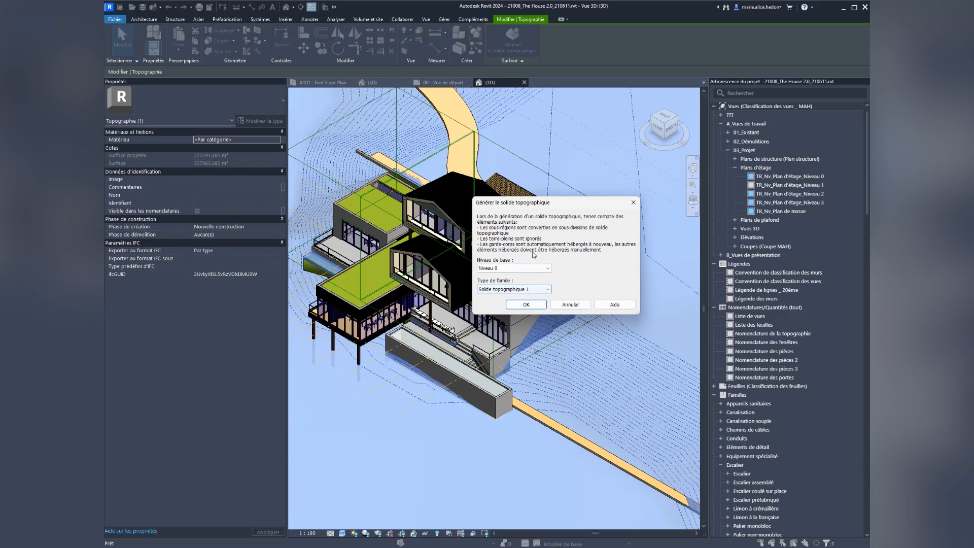
click(526, 304)
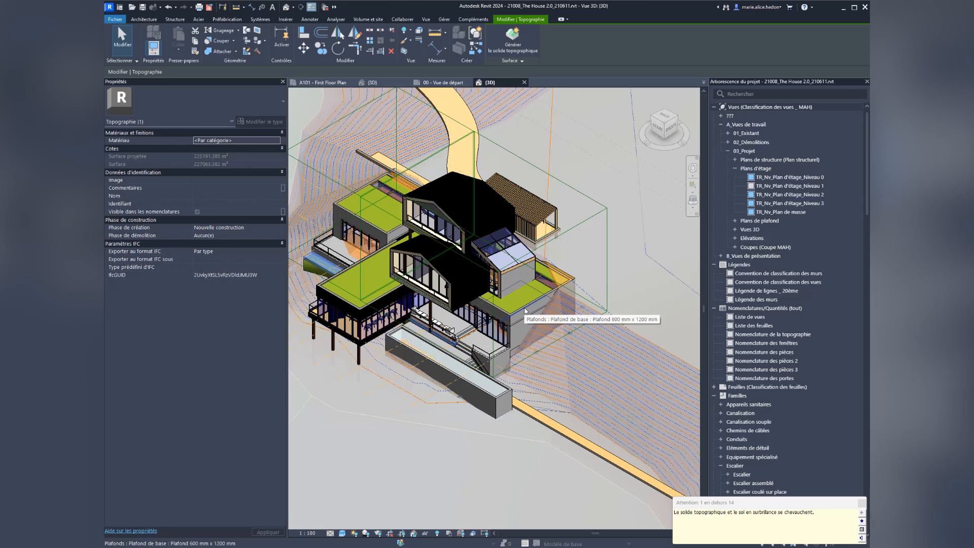
Pick out the original topography overlapping the new toposolid, clear it from the 3D view and inspect the terrain around the house
scroll(525, 310, down, 4)
scroll(530, 346, up, 3)
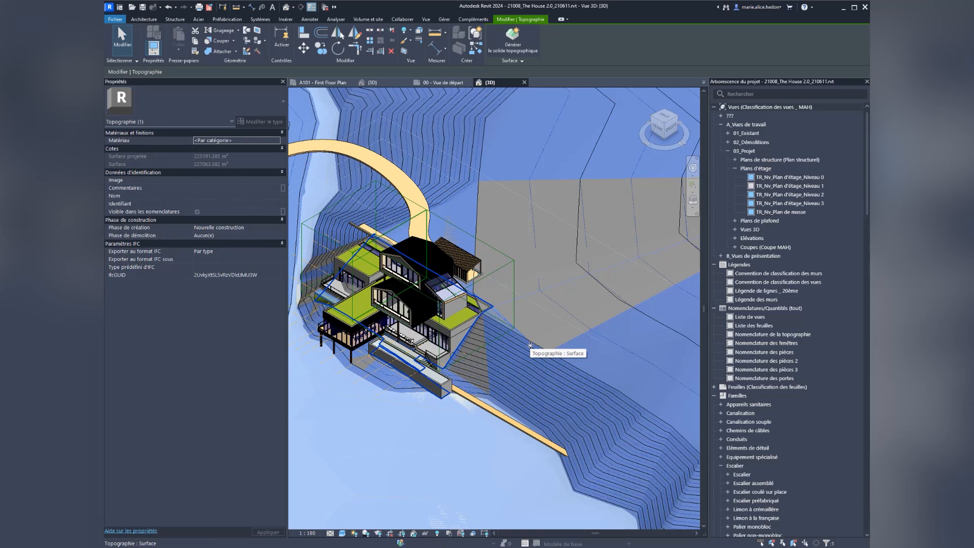
click(481, 372)
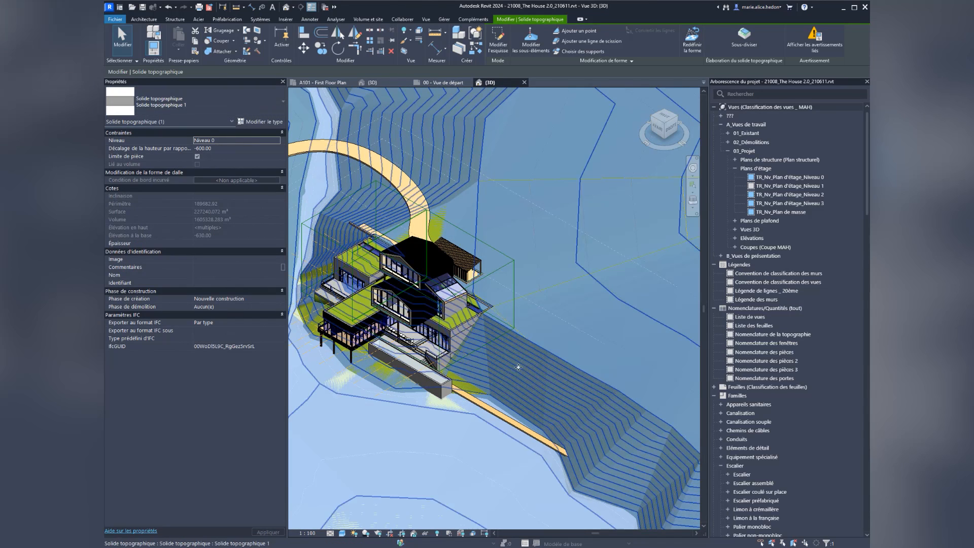
key(Tab)
click(533, 347)
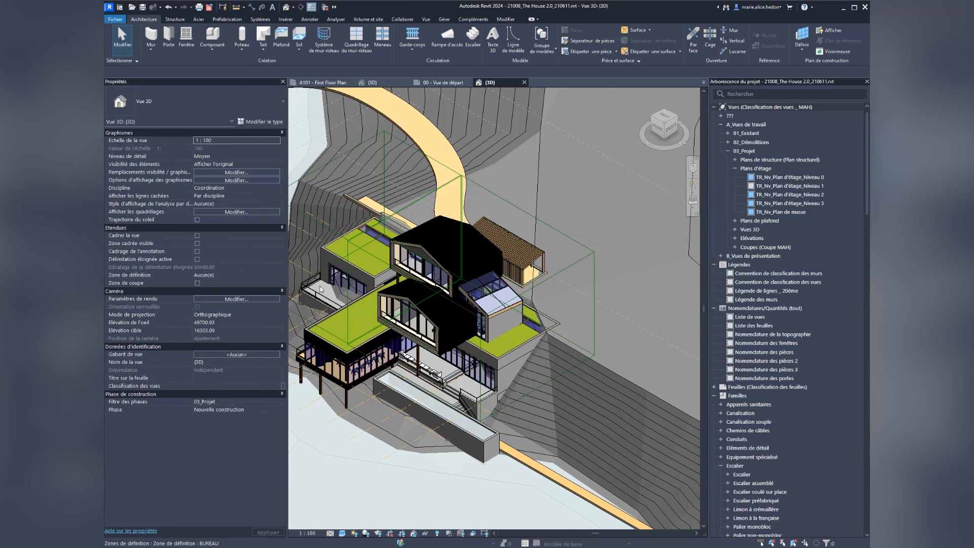
scroll(320, 289, up, 5)
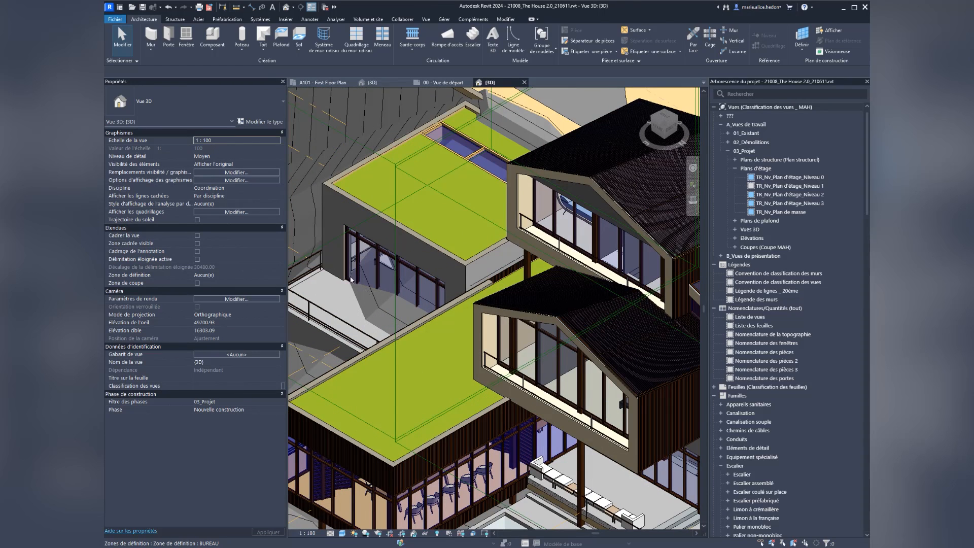
scroll(438, 303, down, 3)
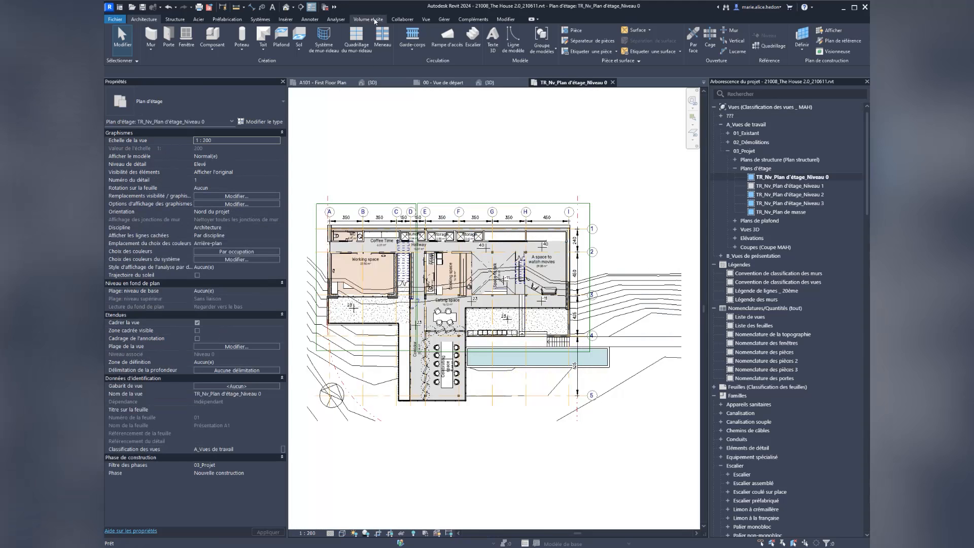
Start an in-place mass named Terrplein from the TR_Nv_Plan d'étage_Niveau 0 floor plan
click(375, 20)
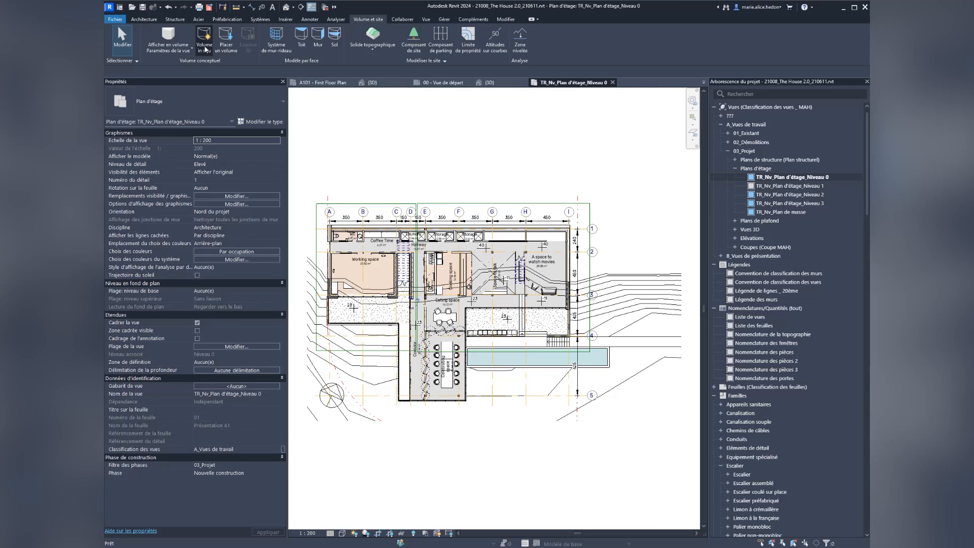
click(205, 48)
key(Return)
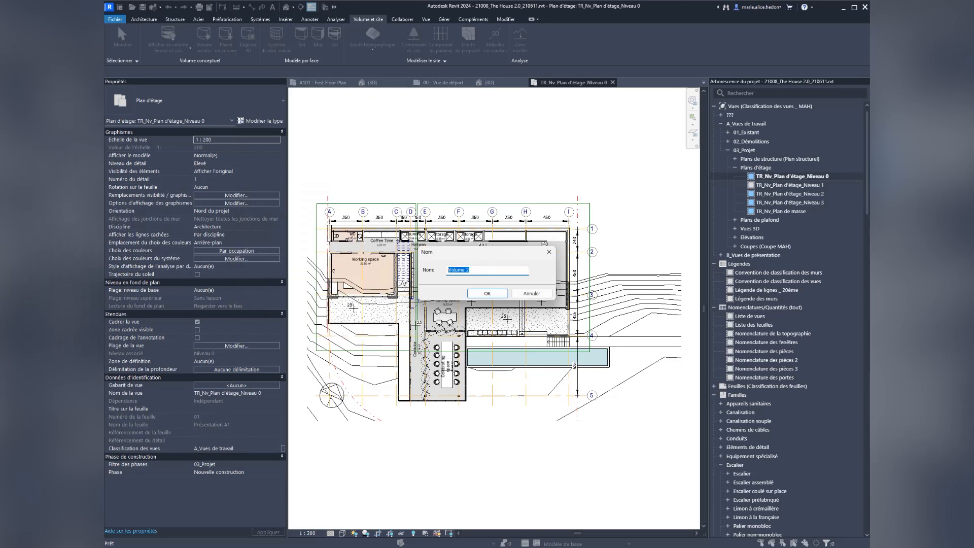
text(Terrplein)
click(487, 293)
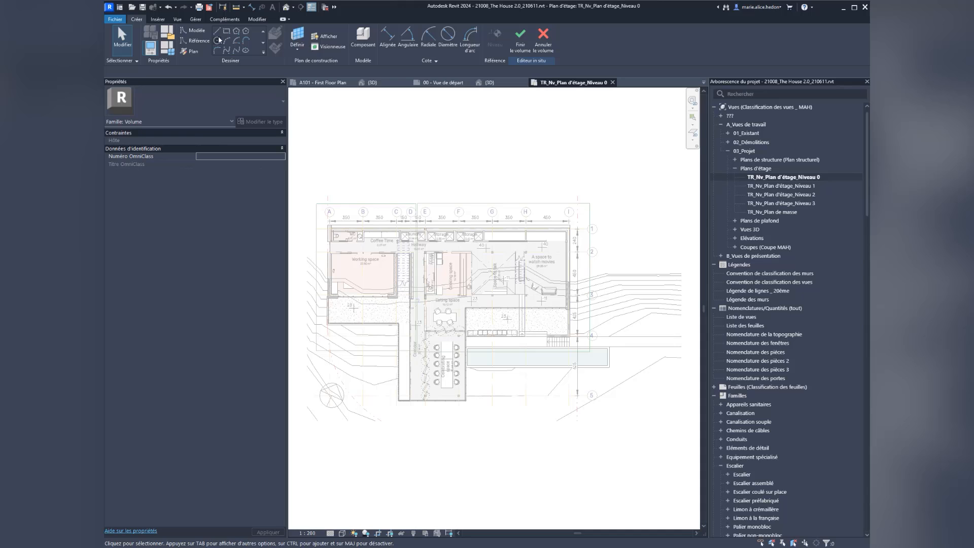
Sketch the mass outline with chained model lines along the house footprint's outer walls, about 1166 long on the grid I side
click(218, 30)
click(327, 225)
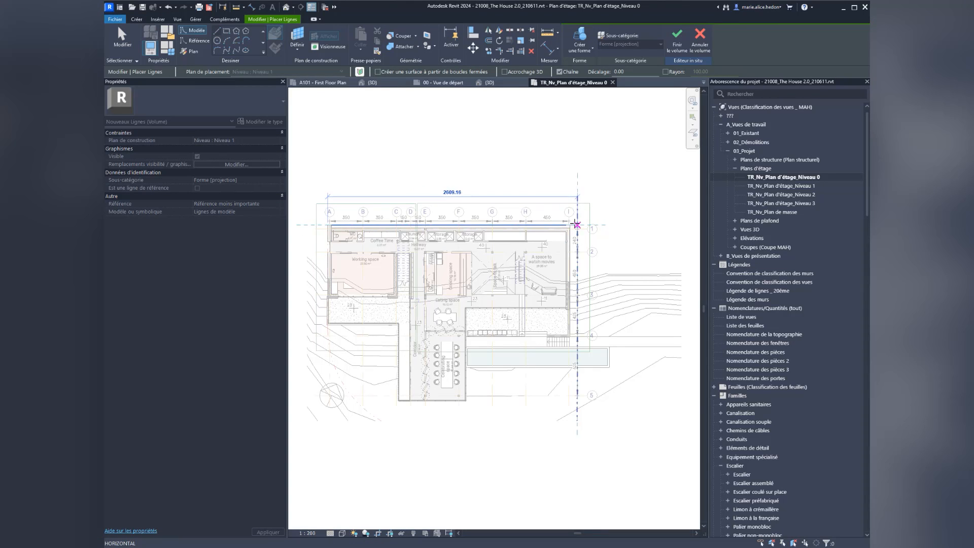
scroll(569, 225, up, 3)
click(561, 202)
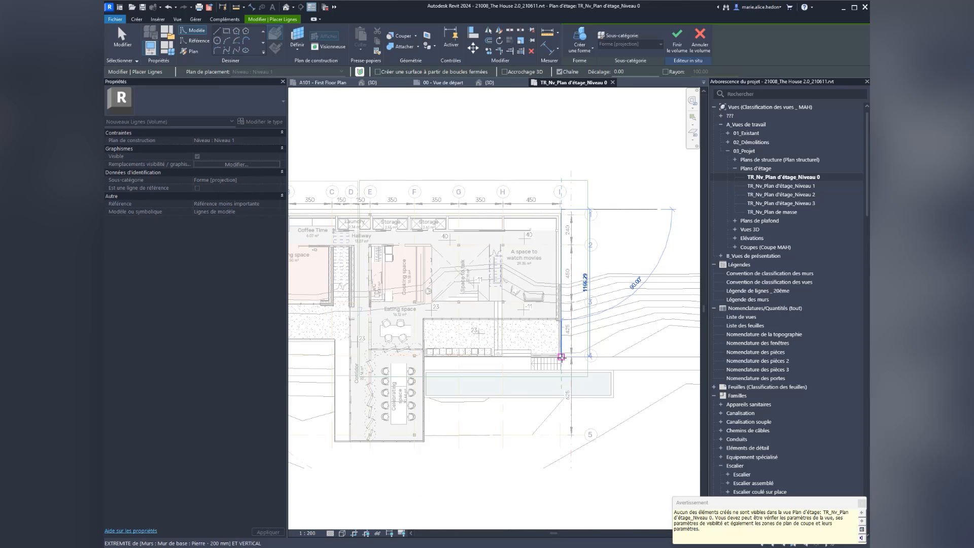
click(561, 357)
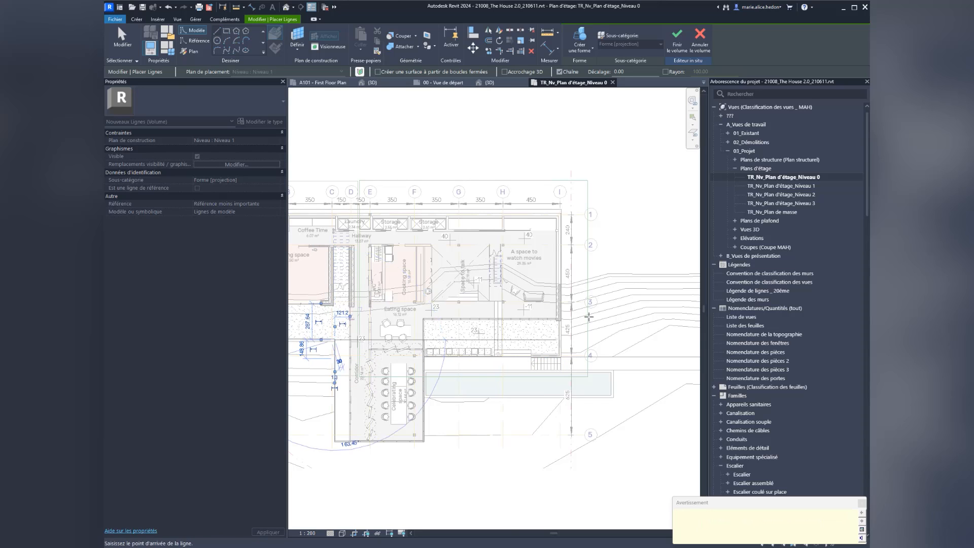
middle_drag(347, 343, 595, 325)
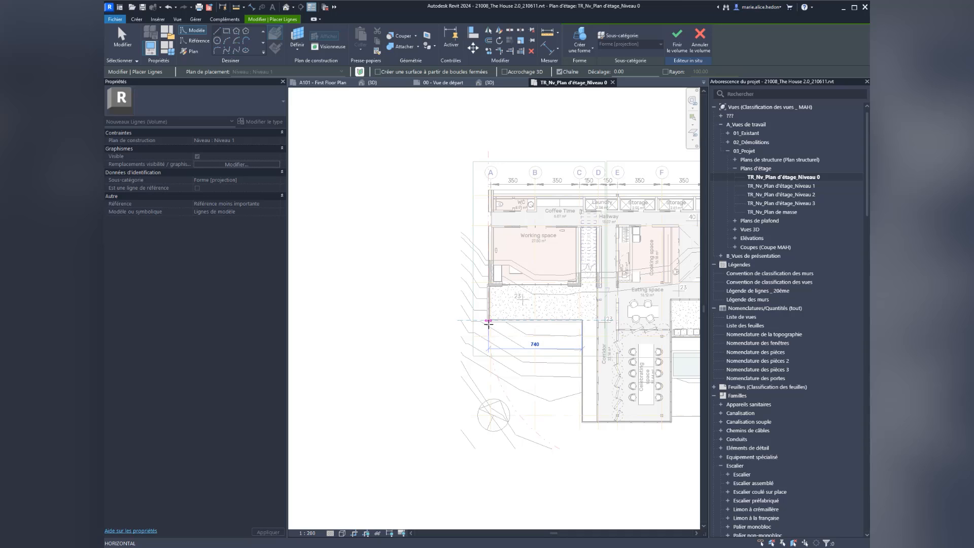
click(488, 320)
click(489, 193)
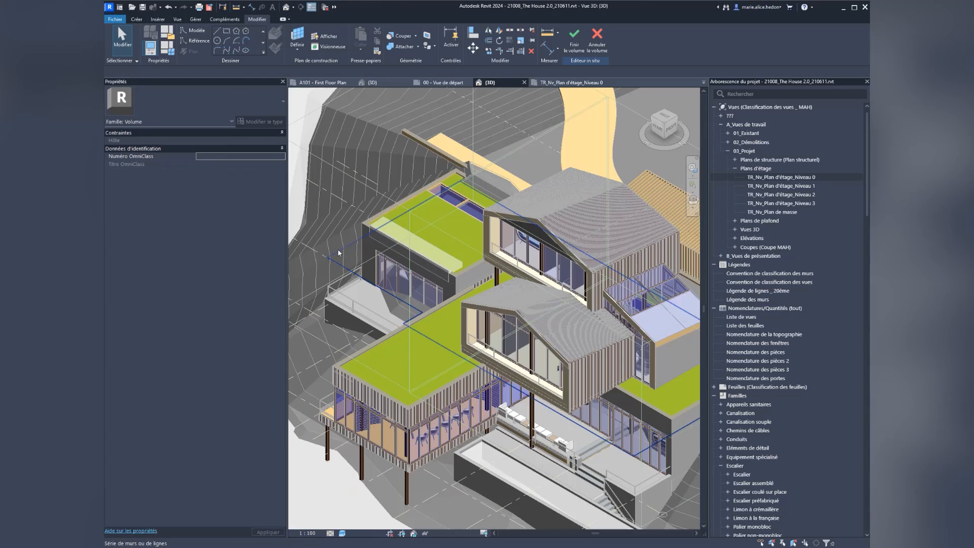
Create a void form from the six sketched outline lines in the 3D view
click(485, 194)
scroll(484, 195, up, 4)
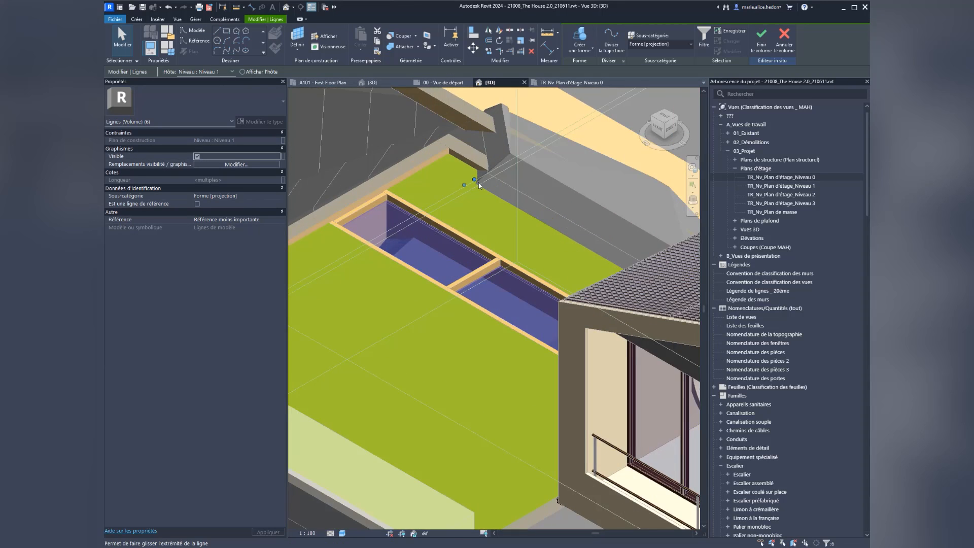
scroll(465, 186, down, 3)
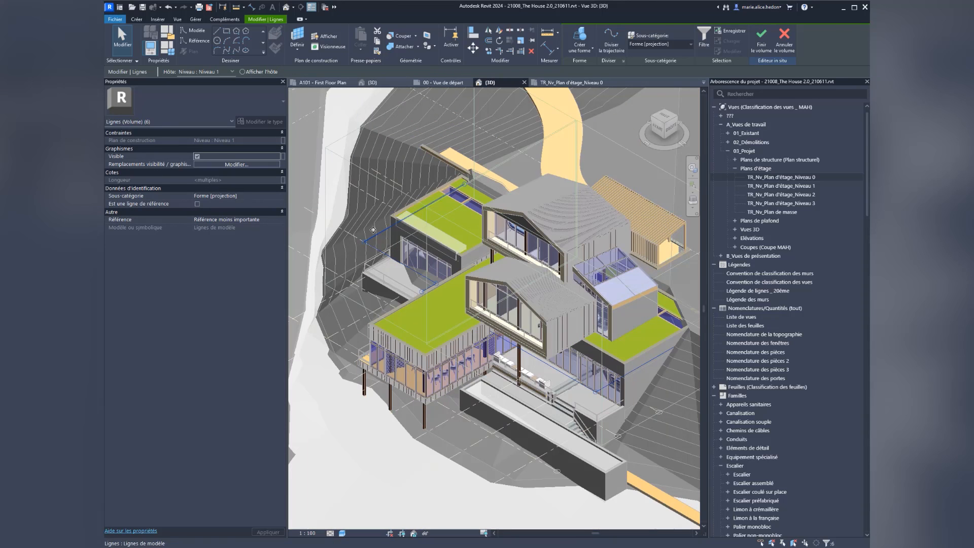
click(586, 53)
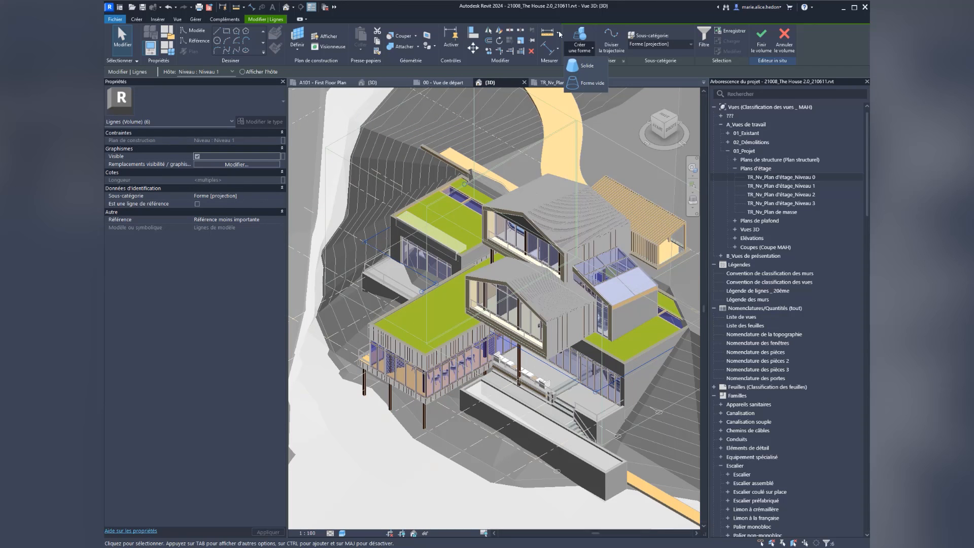
click(581, 66)
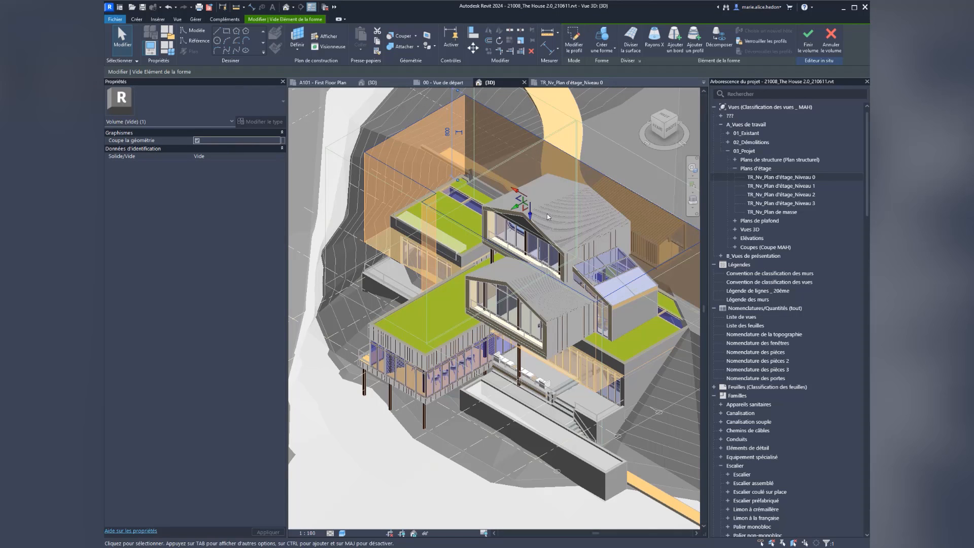
Select the void's bottom face and move it up to the floor slab's underside in section Coupe 4
middle_drag(425, 304, 326, 282)
middle_drag(414, 288, 493, 285)
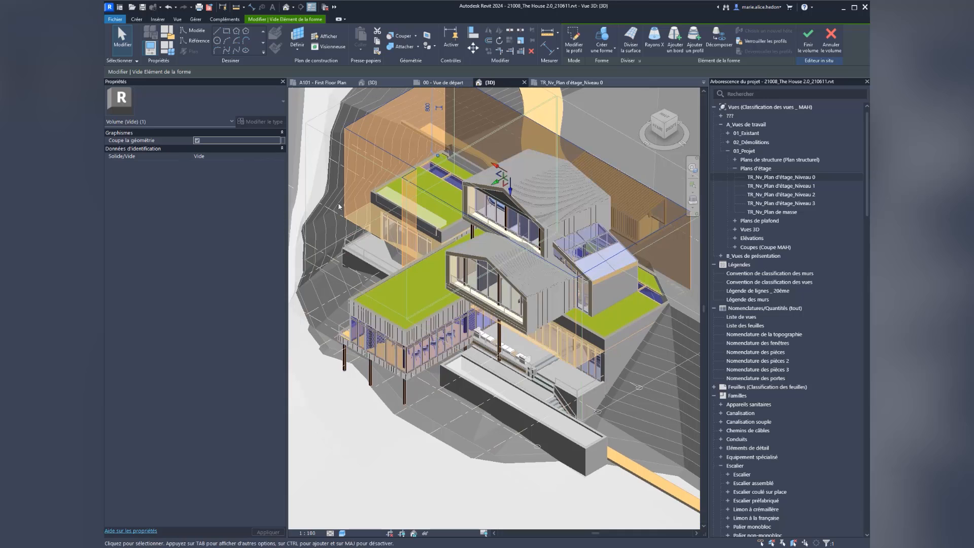
click(363, 229)
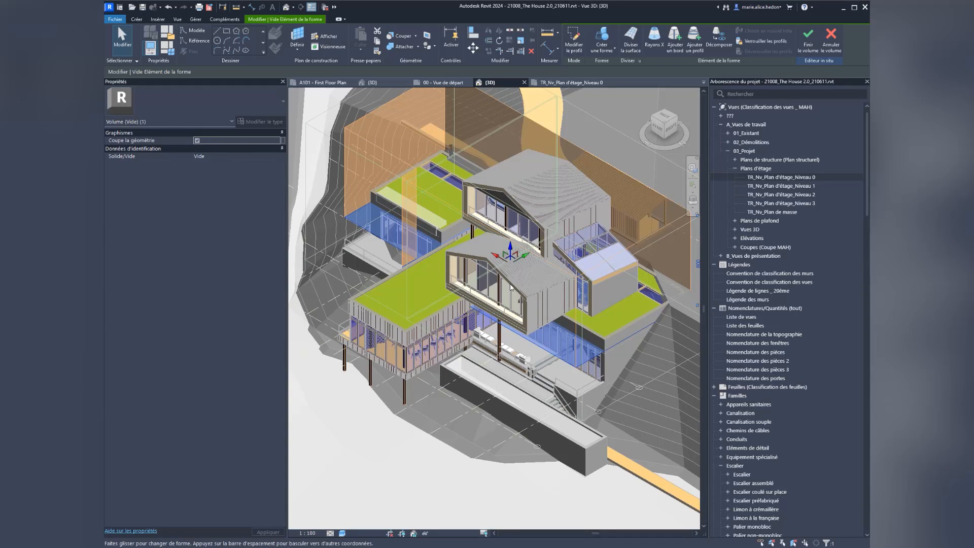
click(509, 298)
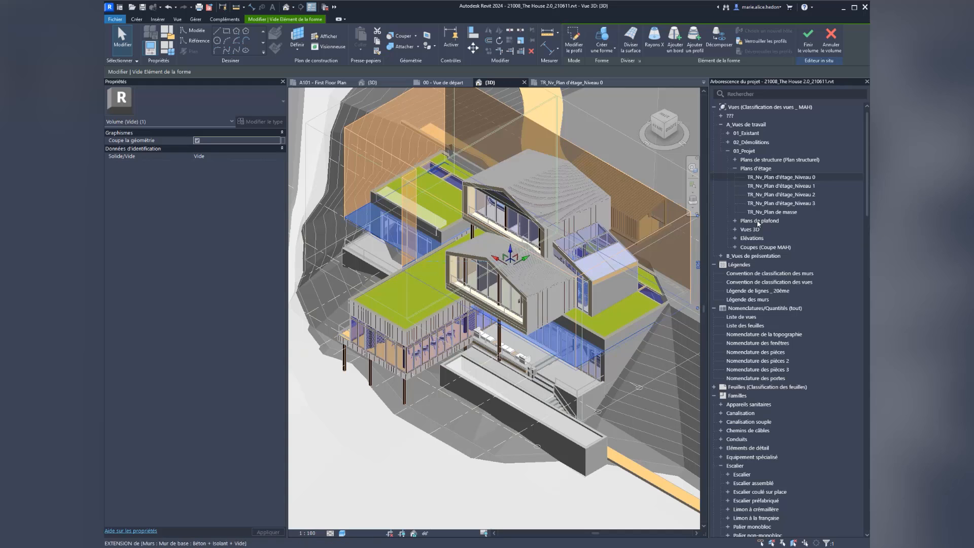
double_click(761, 247)
click(766, 265)
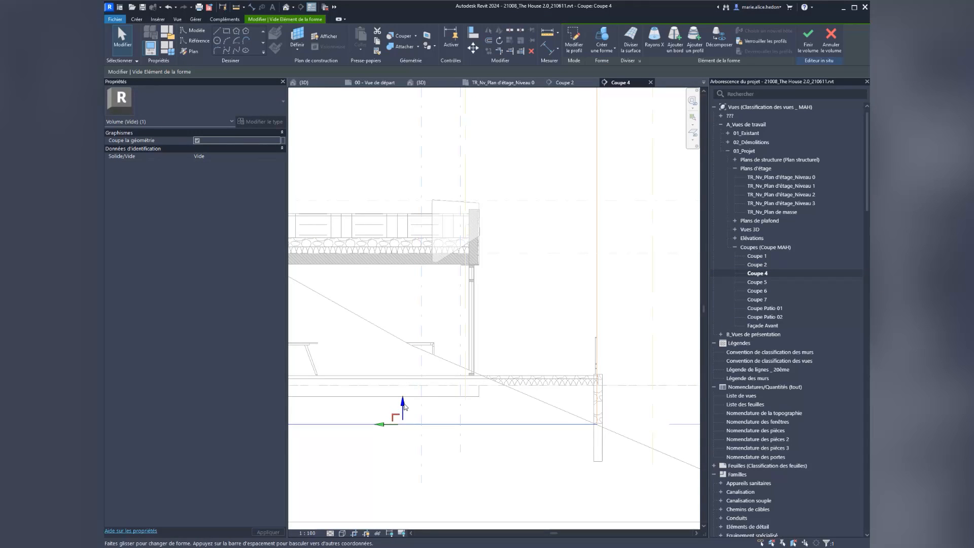
drag(403, 405, 403, 377)
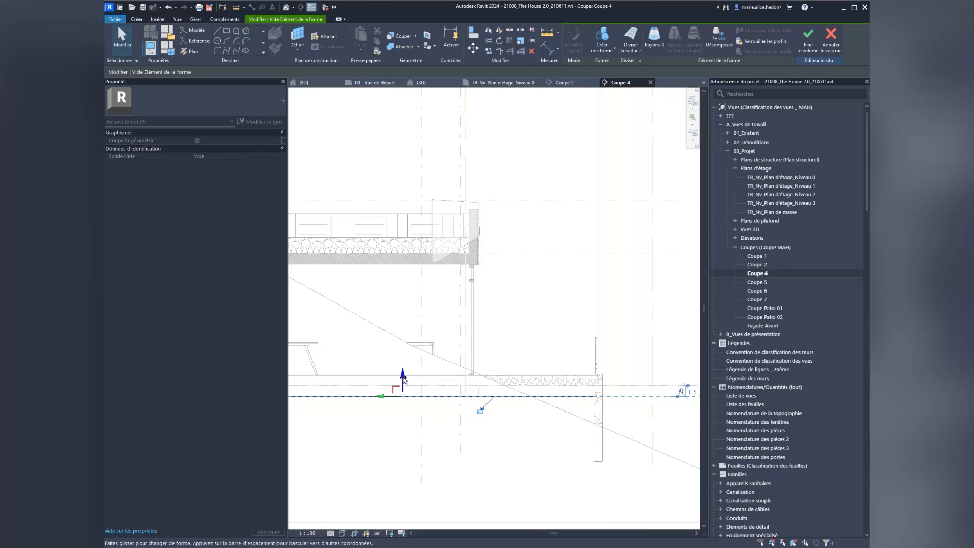
Cut the toposolid with the void form in section Coupe 4
scroll(403, 377, down, 3)
middle_drag(523, 218, 593, 222)
scroll(637, 196, down, 2)
click(394, 34)
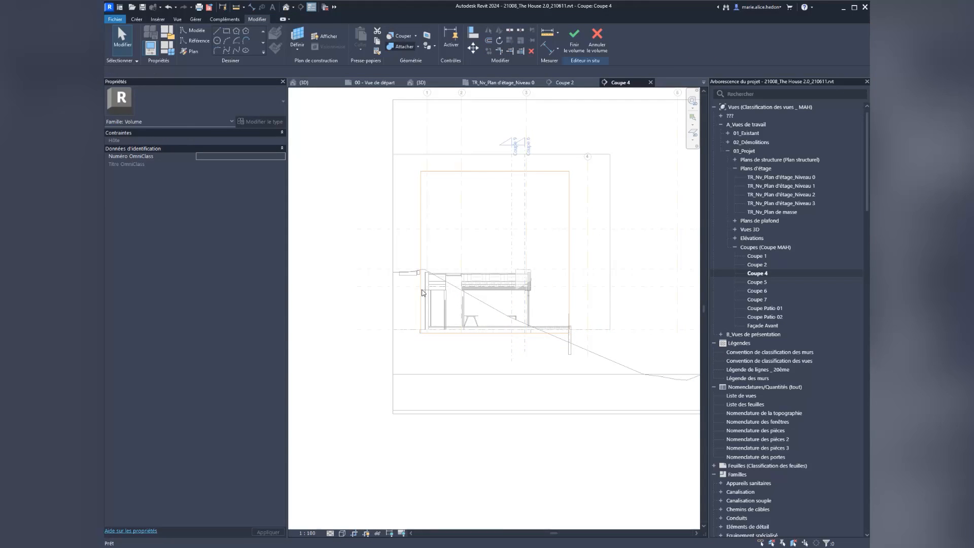
click(400, 273)
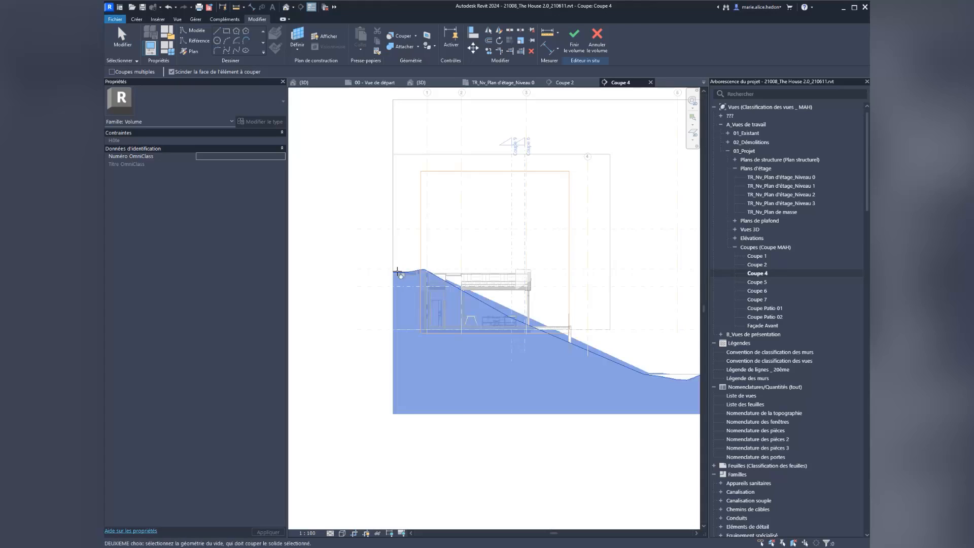
click(419, 223)
middle_drag(562, 325, 511, 328)
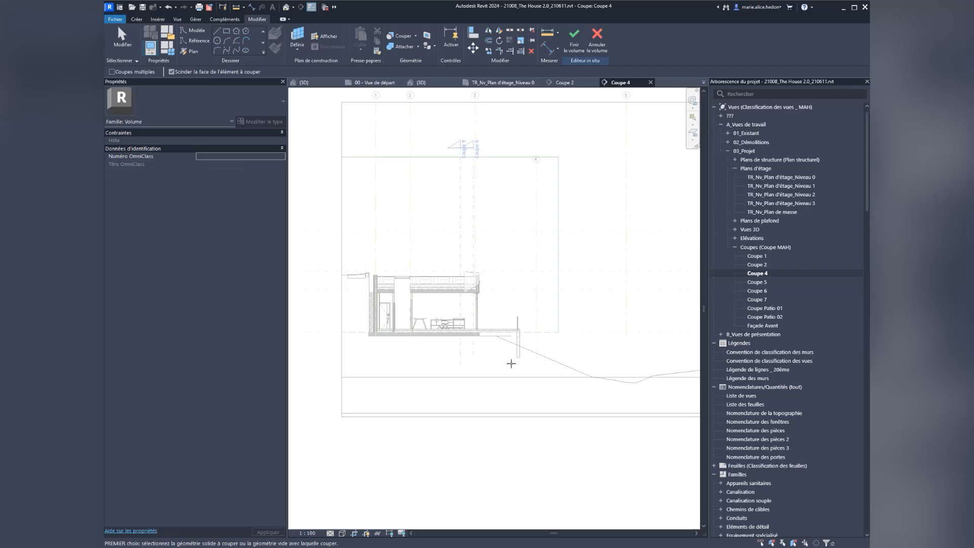
key(Escape)
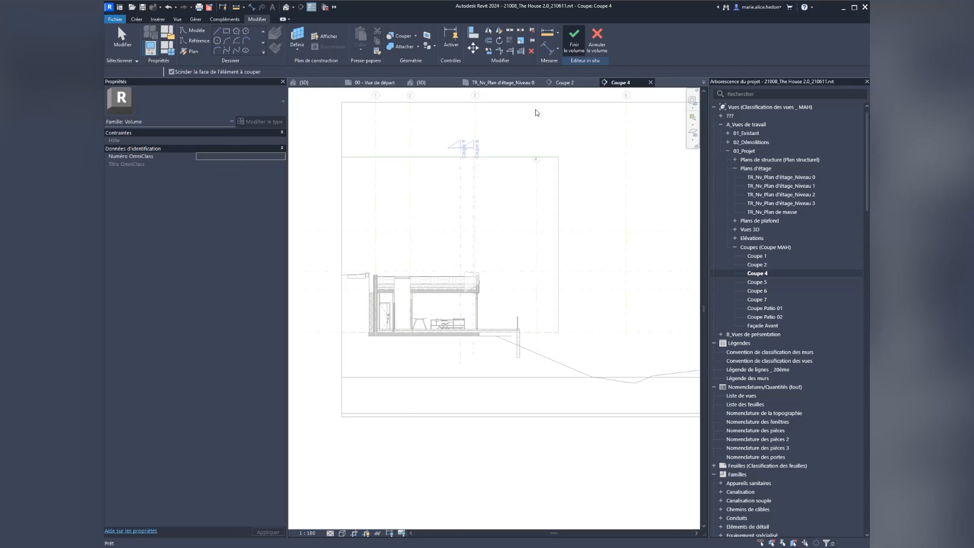
Finish the in-place mass and dismiss the warning about missing solid geometry
click(573, 41)
drag(756, 504, 460, 217)
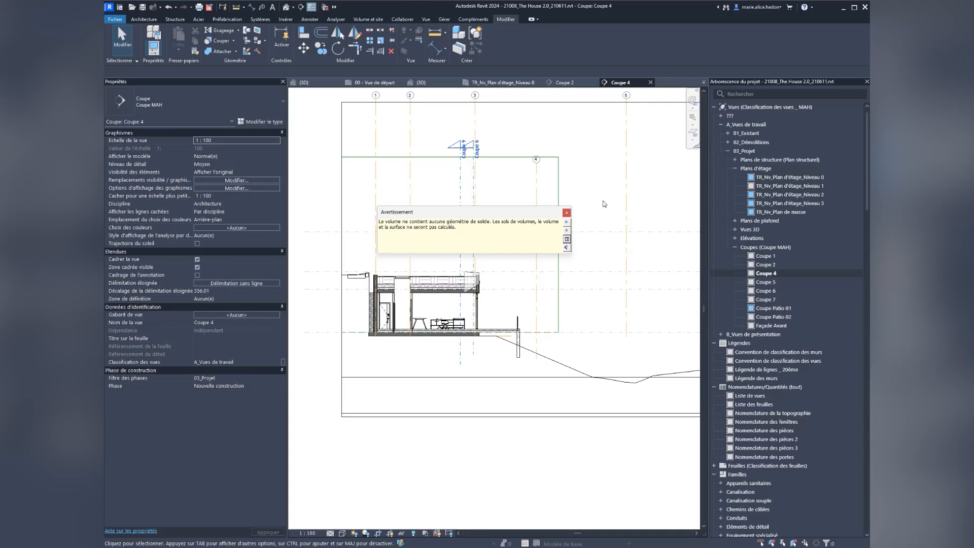
click(567, 212)
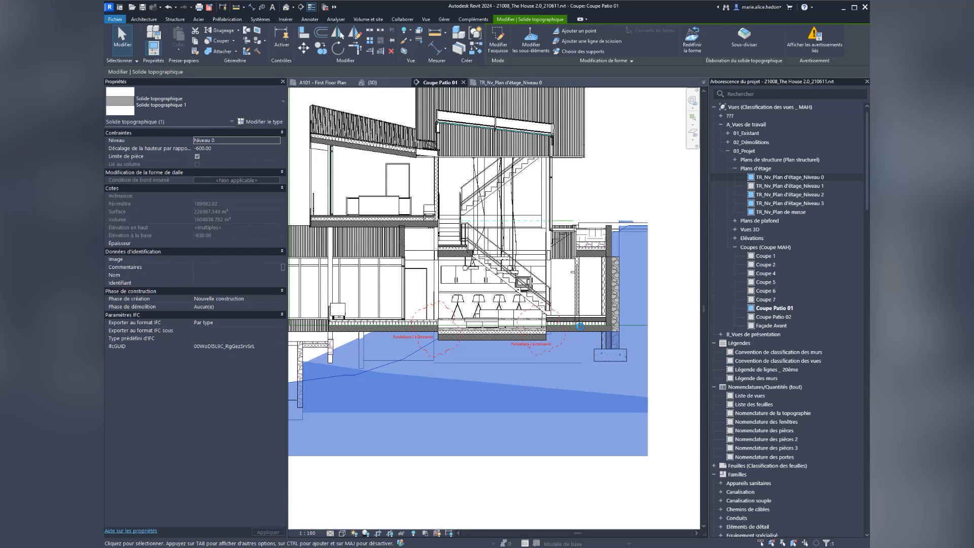
Cut the toposolid with the stone-faced basement wall and its strip footing in section Coupe Patio 01
middle_drag(578, 309, 508, 256)
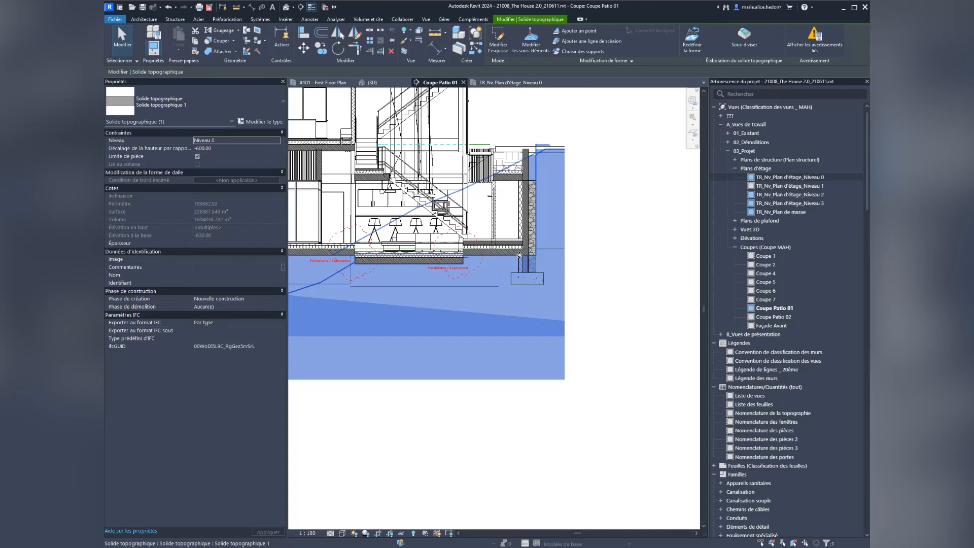
scroll(525, 257, up, 2)
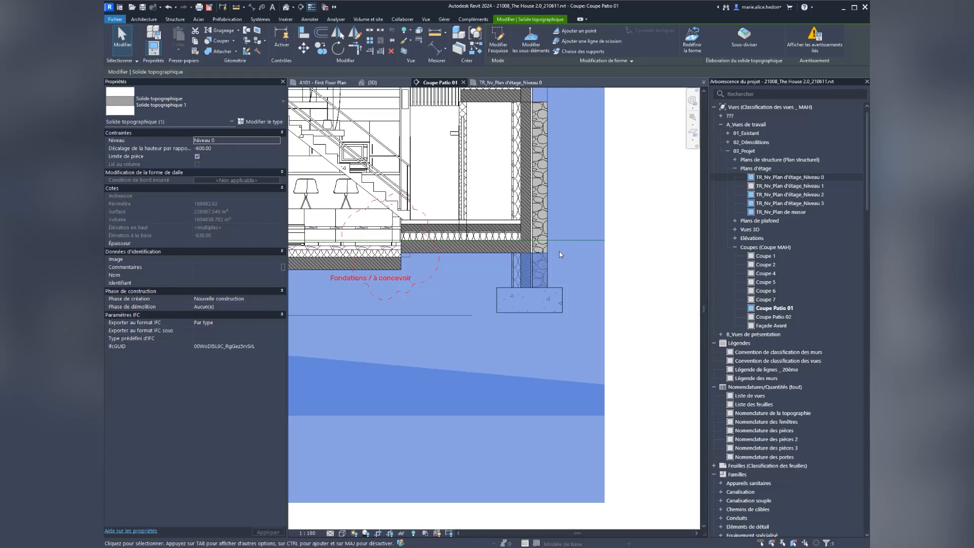
middle_drag(482, 247, 437, 263)
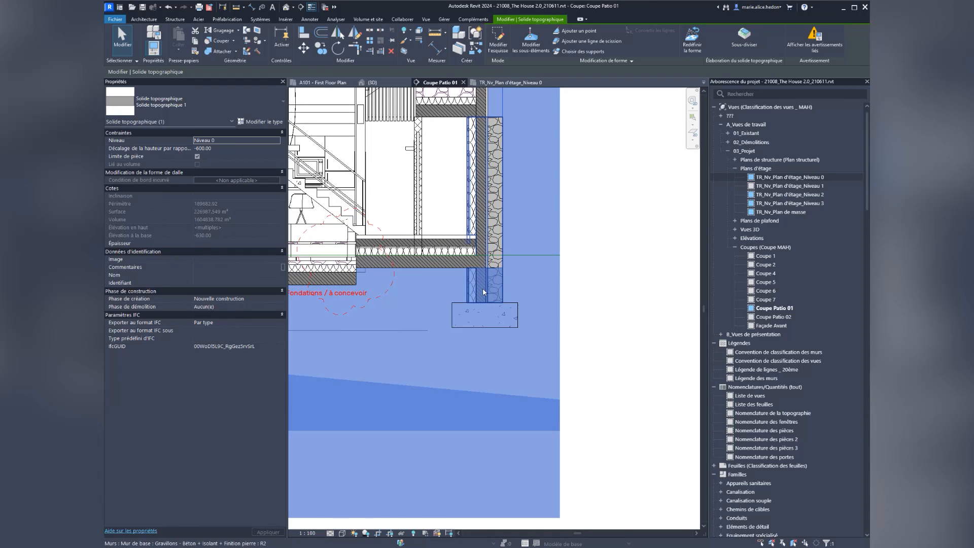
click(222, 41)
middle_drag(530, 300, 529, 373)
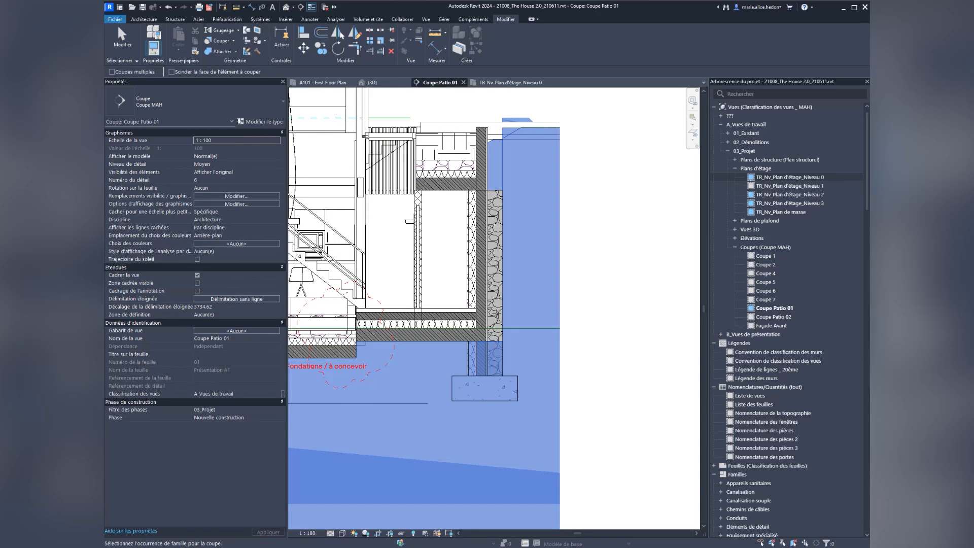
click(468, 295)
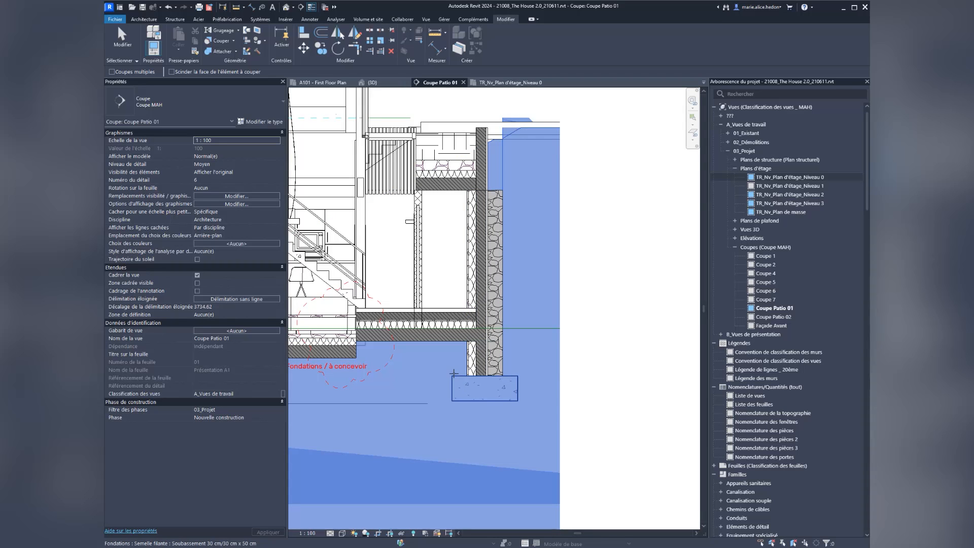
click(453, 373)
key(Escape)
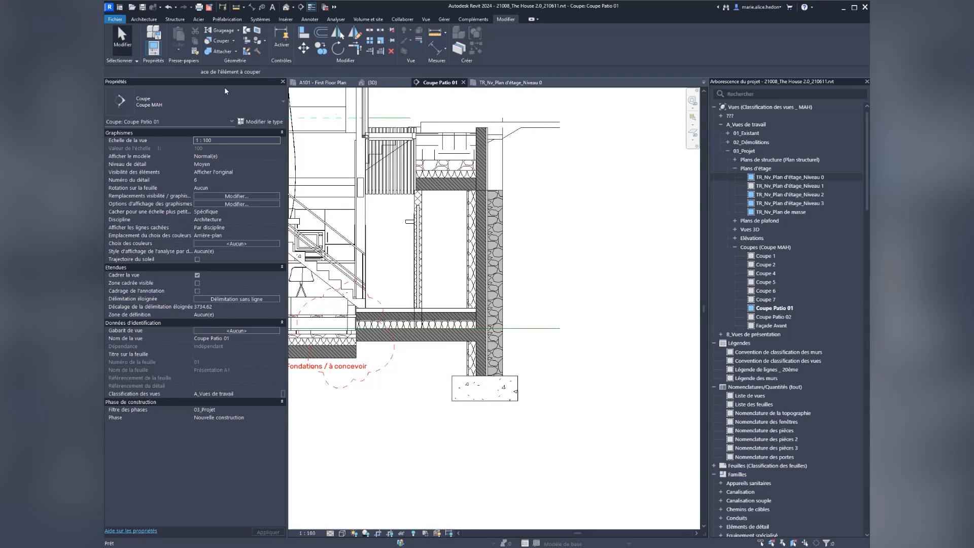
Select the toposolid and duplicate its type as Solide topographique 2
click(516, 136)
scroll(553, 386, down, 3)
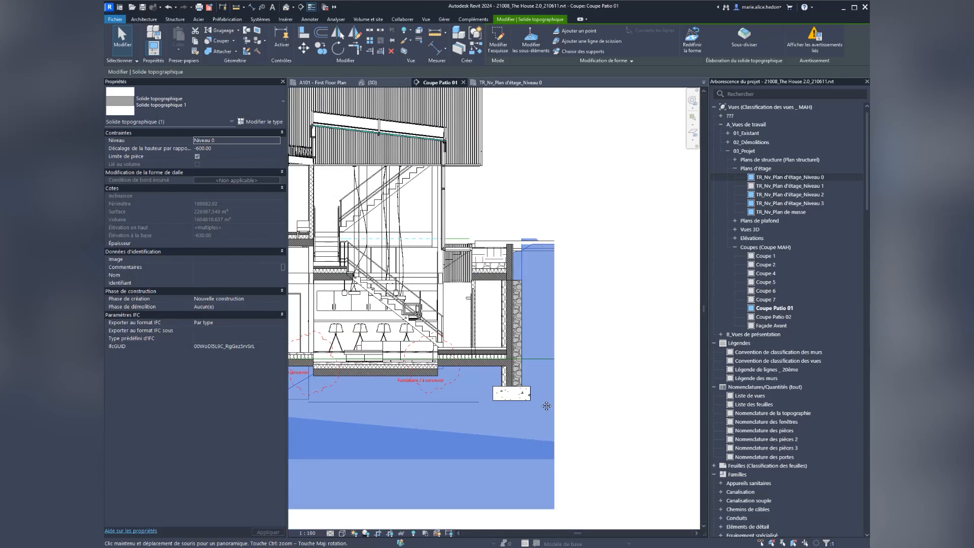
middle_drag(576, 386, 528, 396)
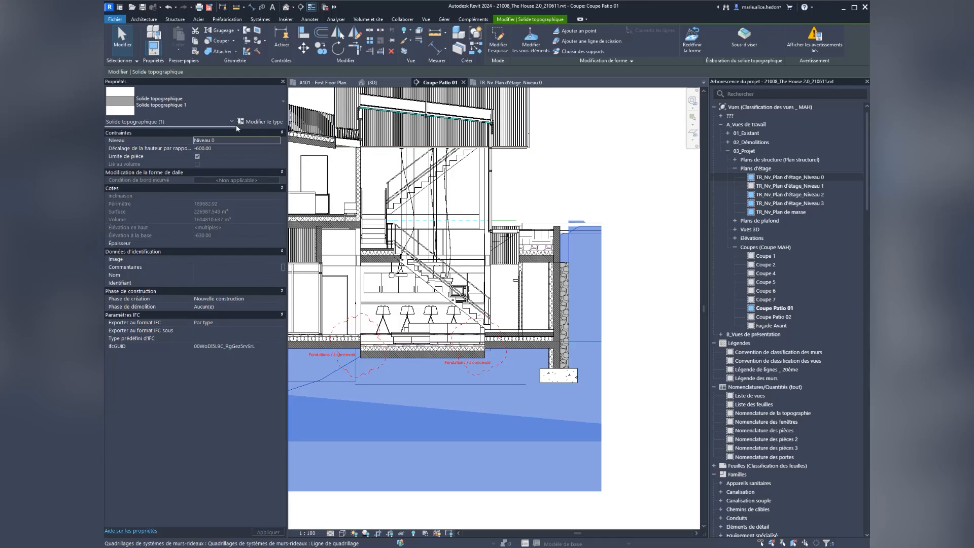
click(261, 121)
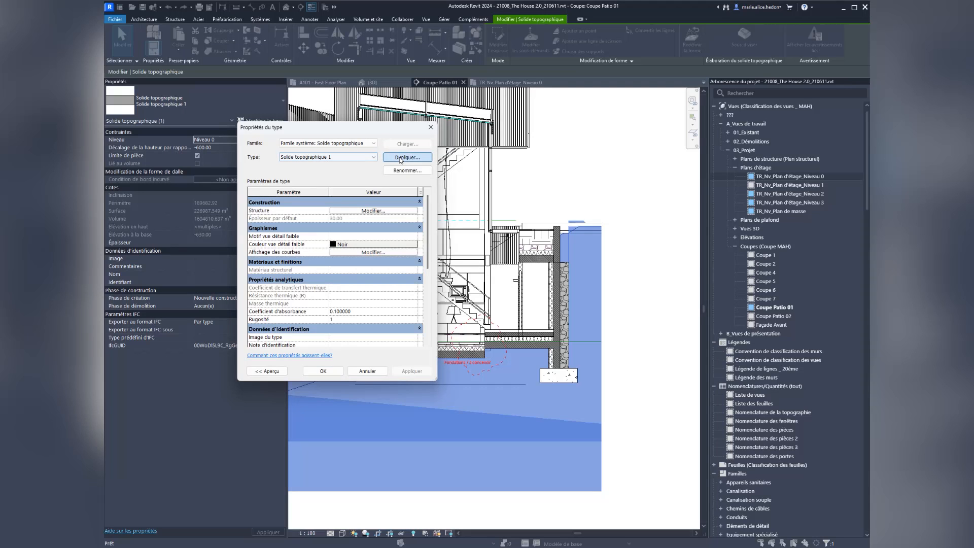
click(407, 158)
key(Return)
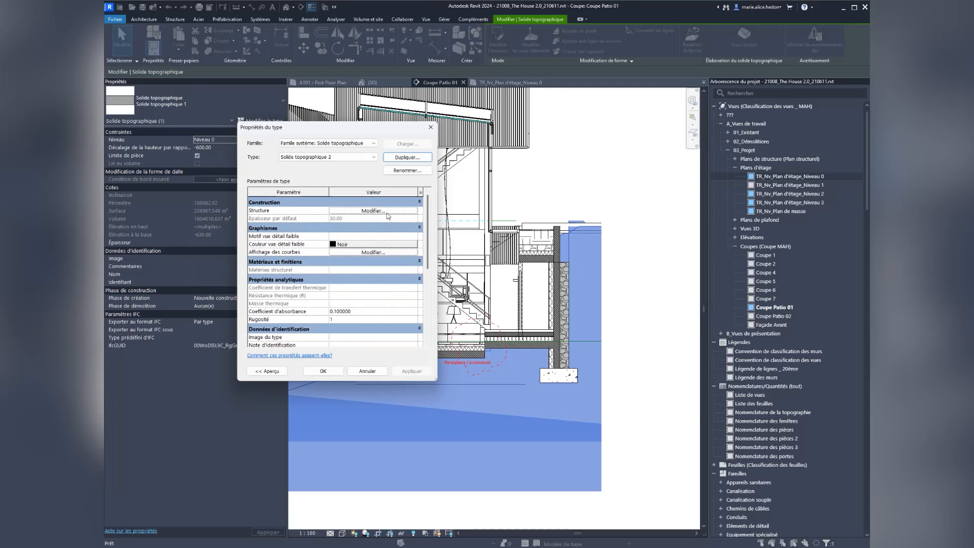
Open the new toposolid type's layer structure and insert two layers above the existing variable layer
click(387, 213)
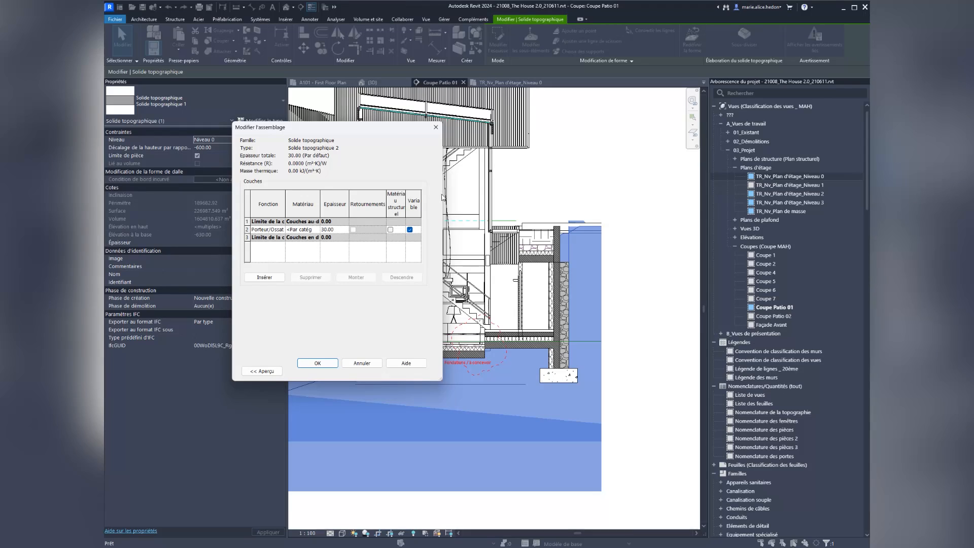
drag(443, 191, 588, 192)
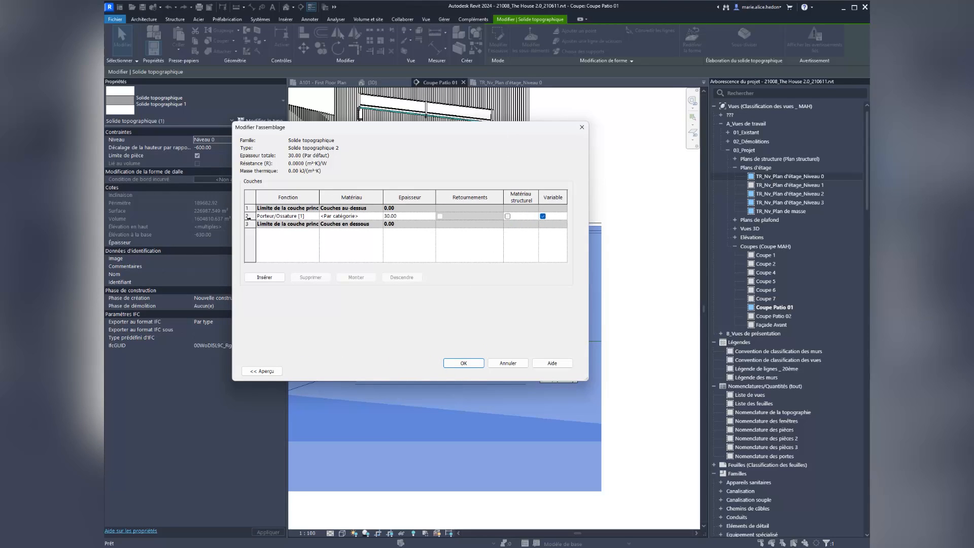
click(248, 217)
click(257, 275)
click(258, 275)
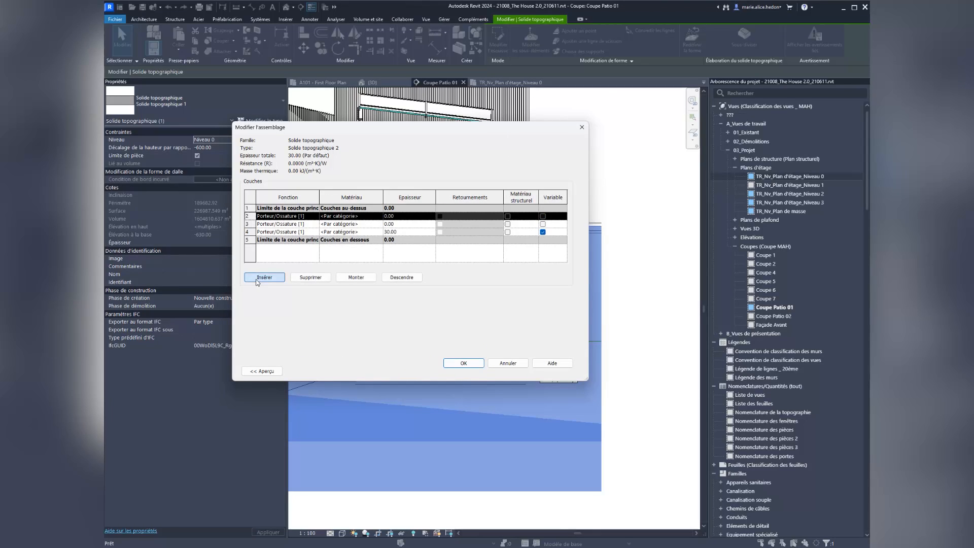
Assign the material Terre to the uppermost toposolid layer and set its thickness to 30
click(381, 217)
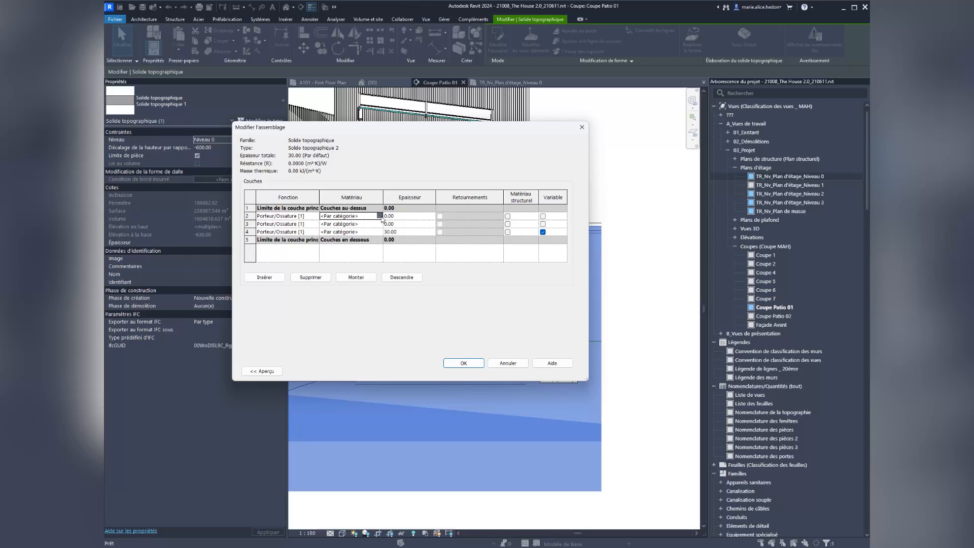
click(379, 216)
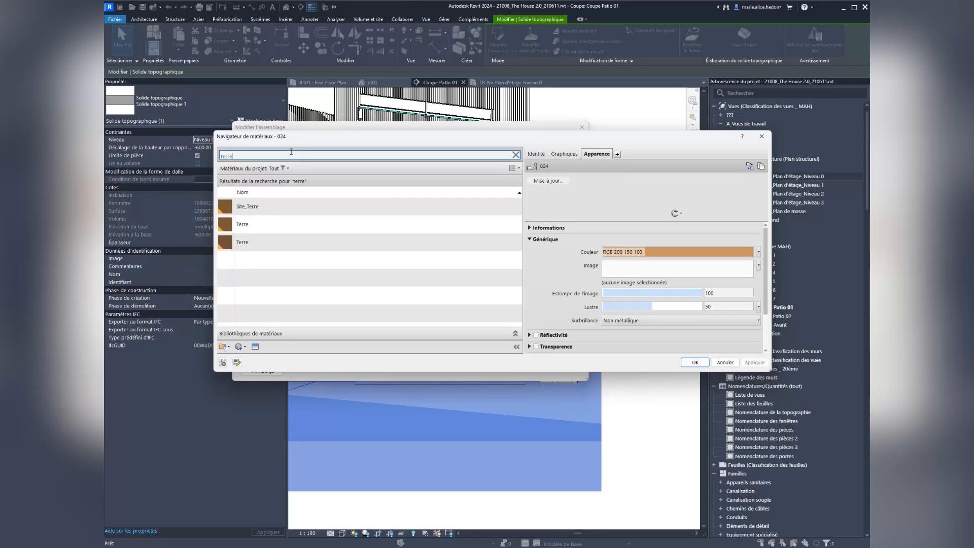
click(248, 229)
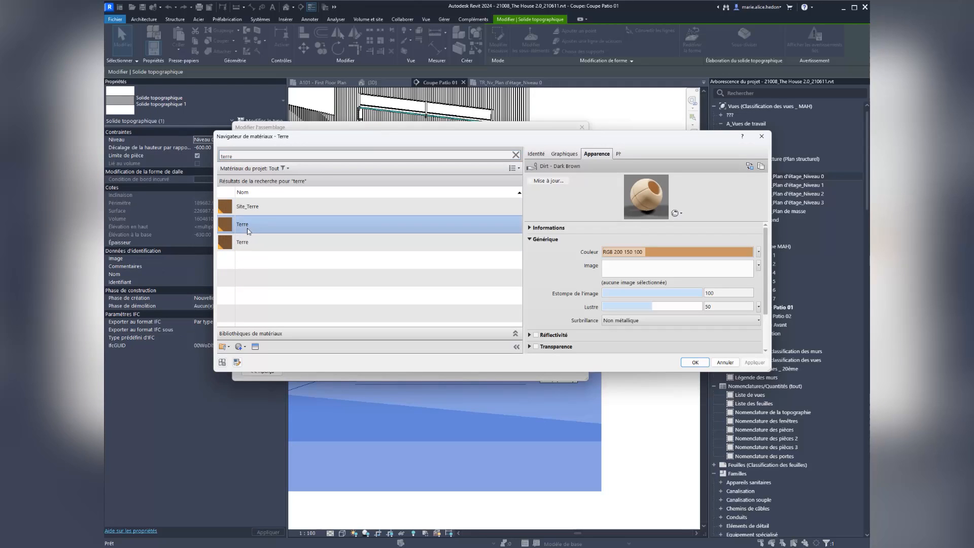
click(694, 363)
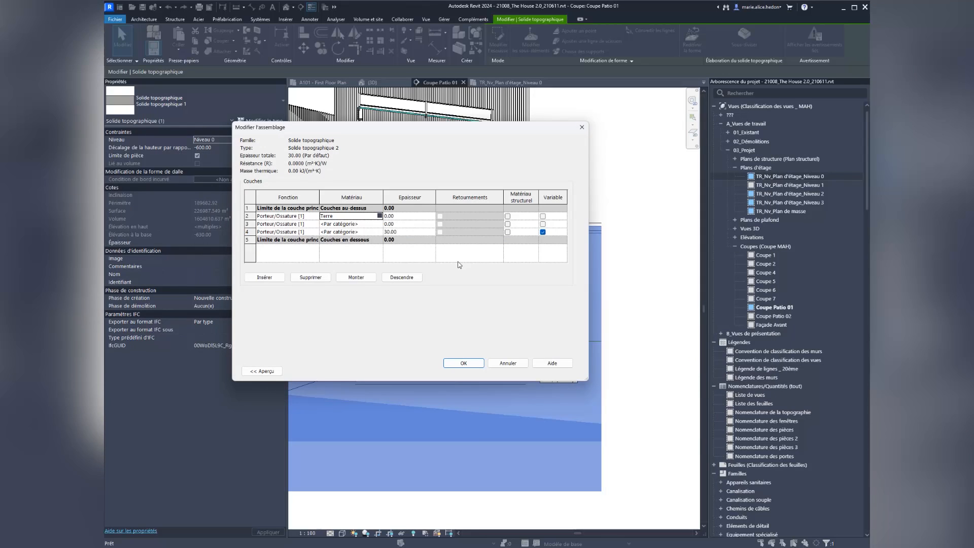
click(411, 217)
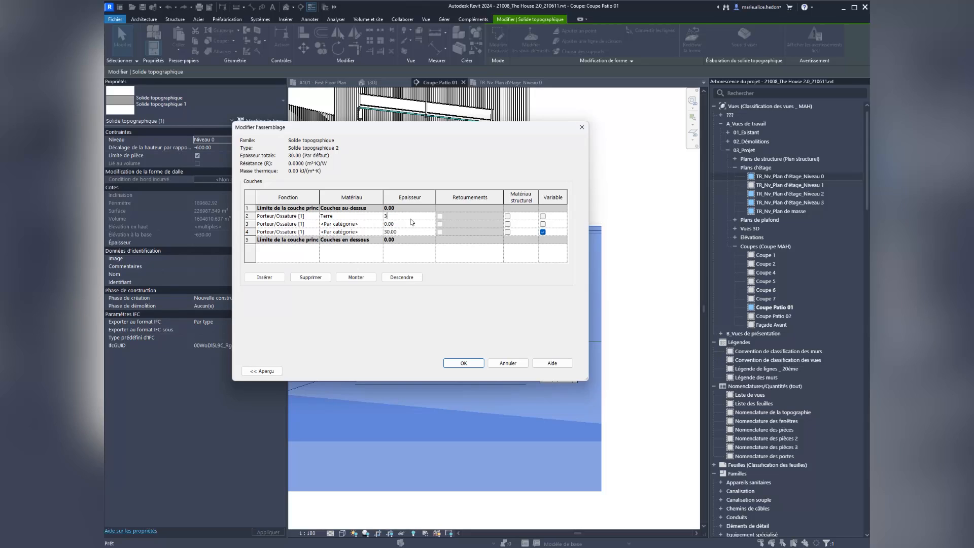
Assign the material Gravillons - MAH to the middle toposolid layer
click(381, 224)
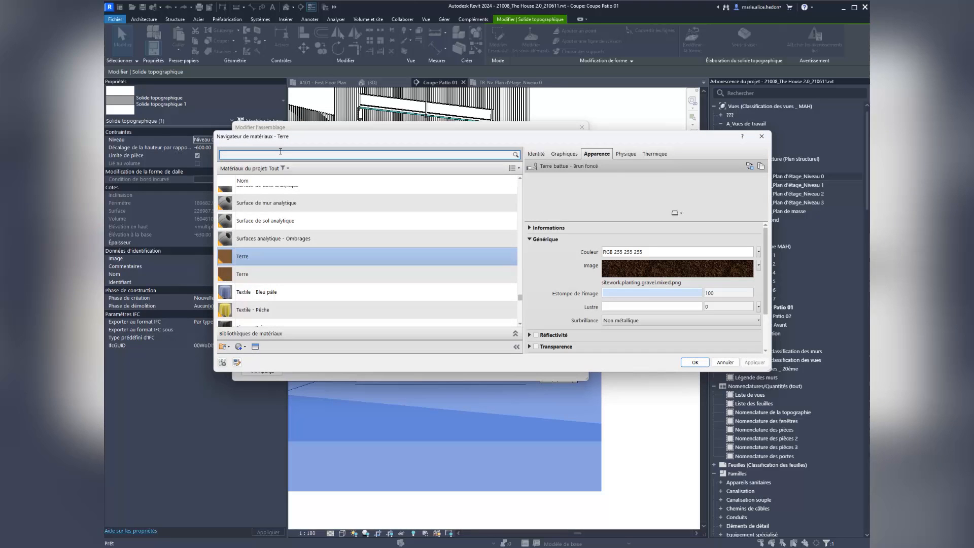
text(gravi)
click(274, 207)
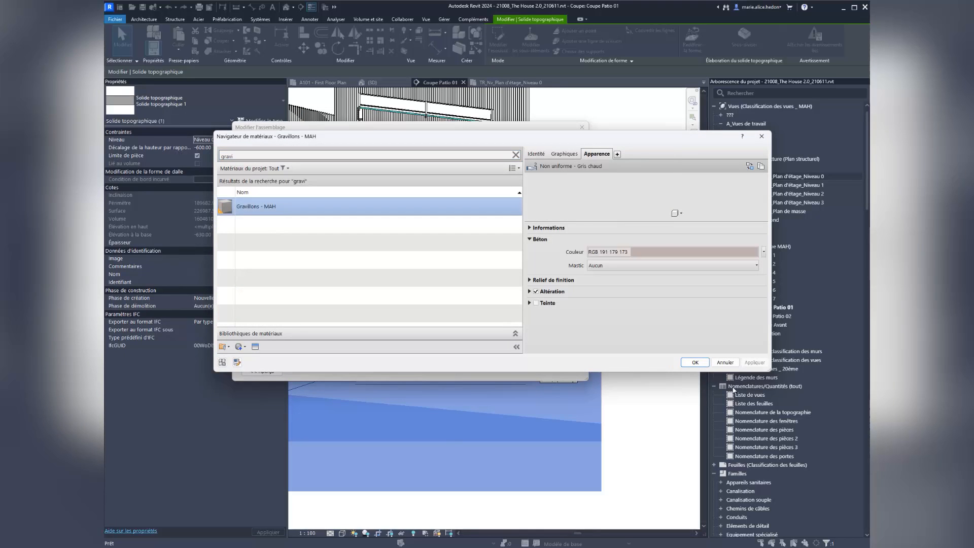
click(695, 363)
Assign the material Site_Terre to the lowest, variable-thickness toposolid layer
click(356, 232)
click(380, 231)
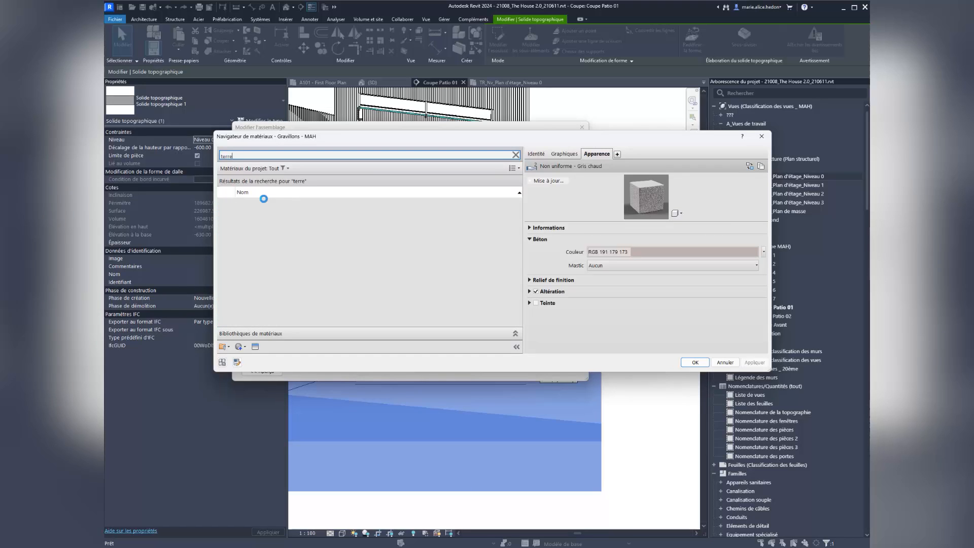
click(255, 208)
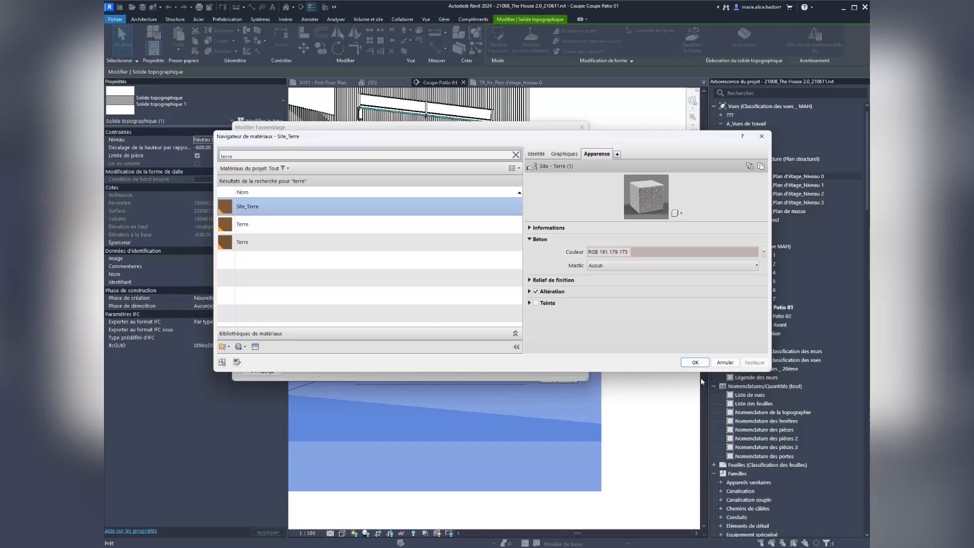
click(698, 365)
Set the Gravillons - MAH layer's thickness to 40 and apply the structure to the toposolid
click(411, 224)
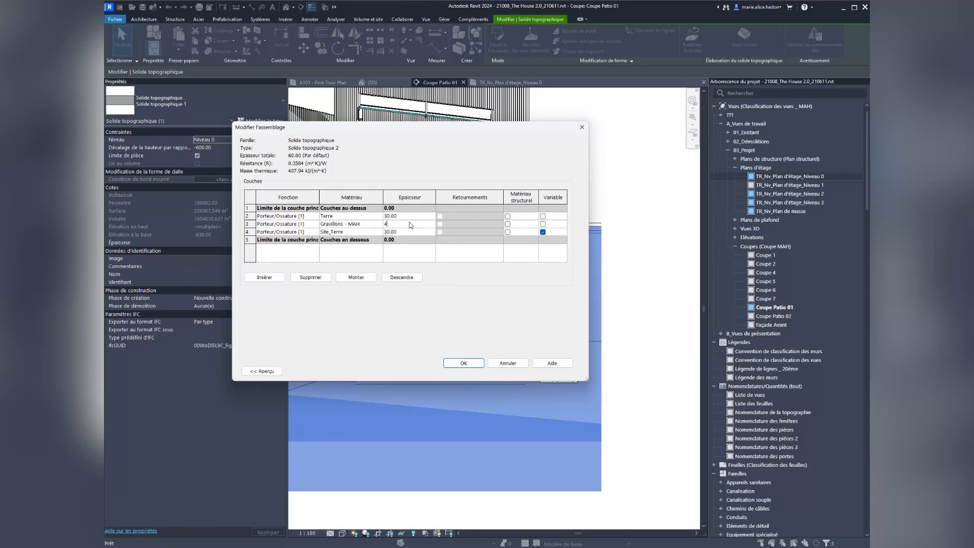
click(415, 231)
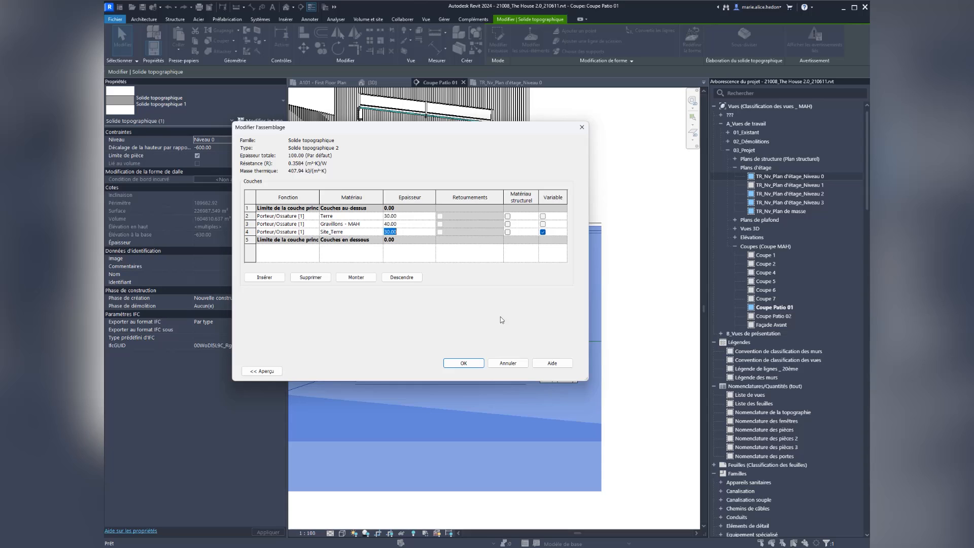
click(467, 363)
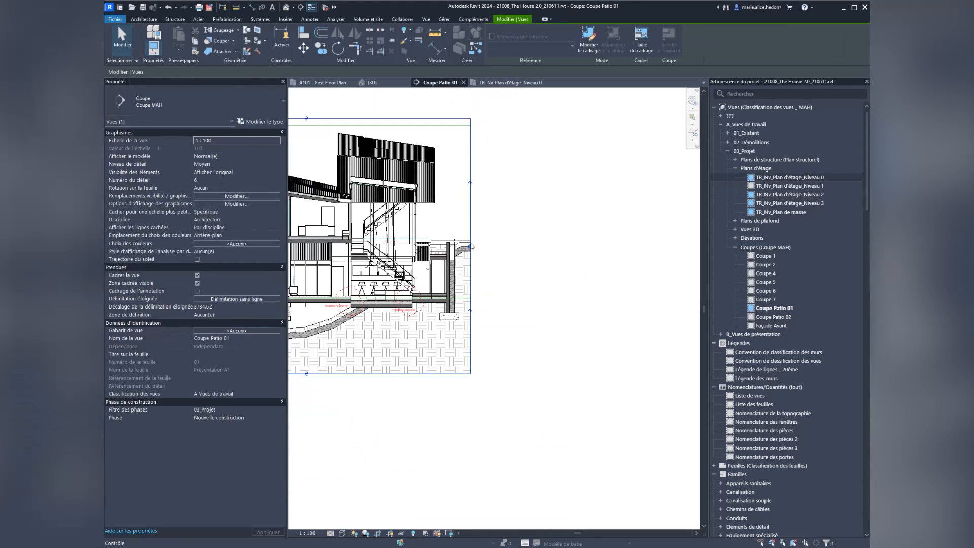
Extend the section's crop region past the basement wall to include more terrain and select the layered toposolid
drag(470, 246, 578, 262)
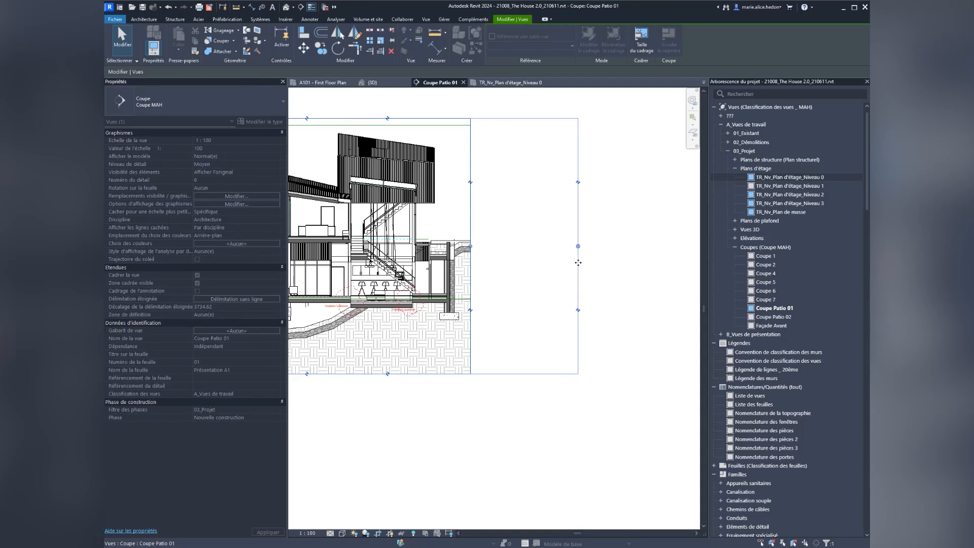
scroll(489, 263, up, 3)
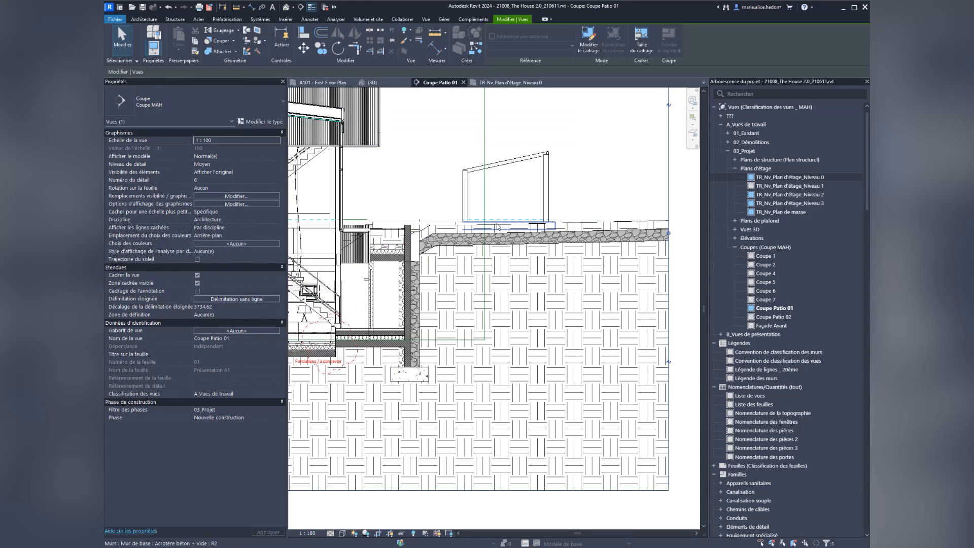
click(471, 260)
click(453, 237)
scroll(512, 274, down, 5)
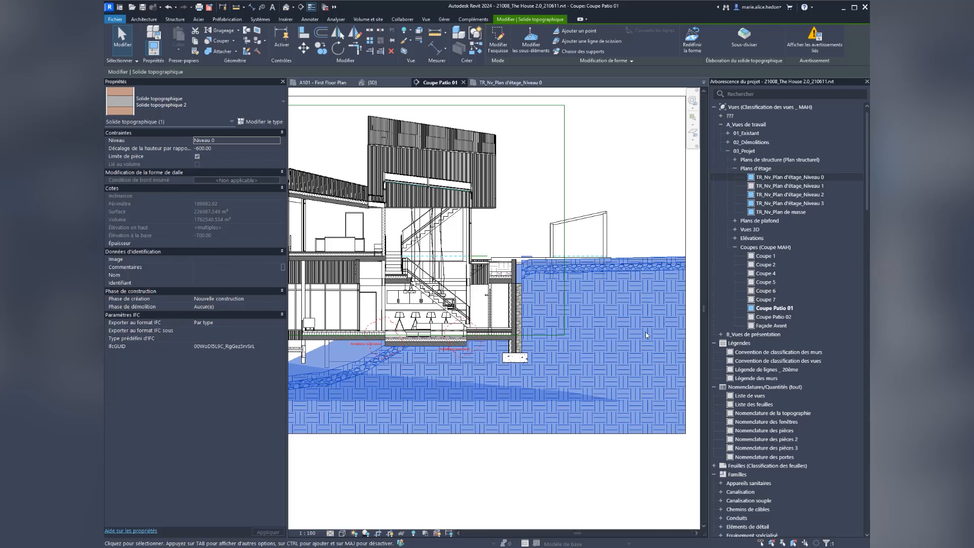
middle_drag(598, 321, 524, 318)
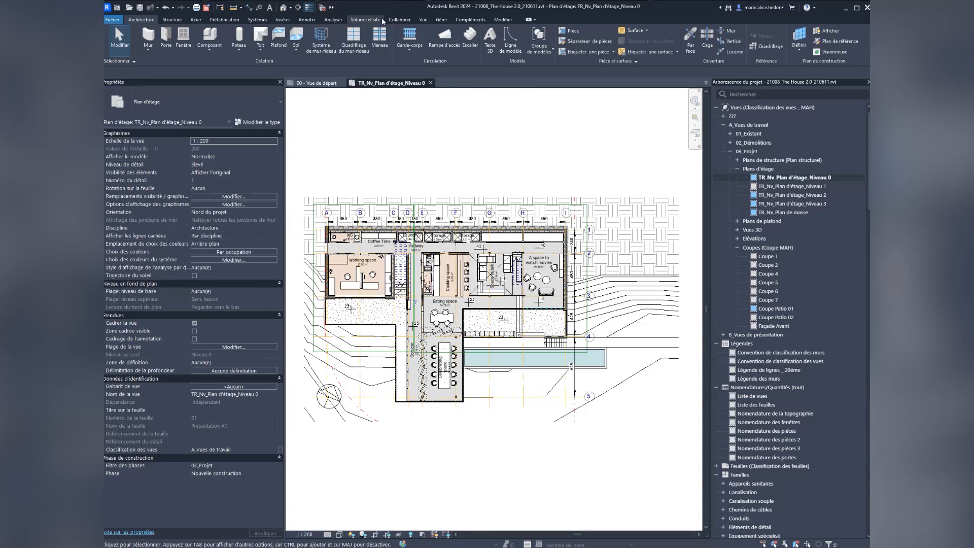
Start an in-place mass in the Niveau 0 plan and sketch a four-line outline behind the rear wall from grid A to I
click(381, 19)
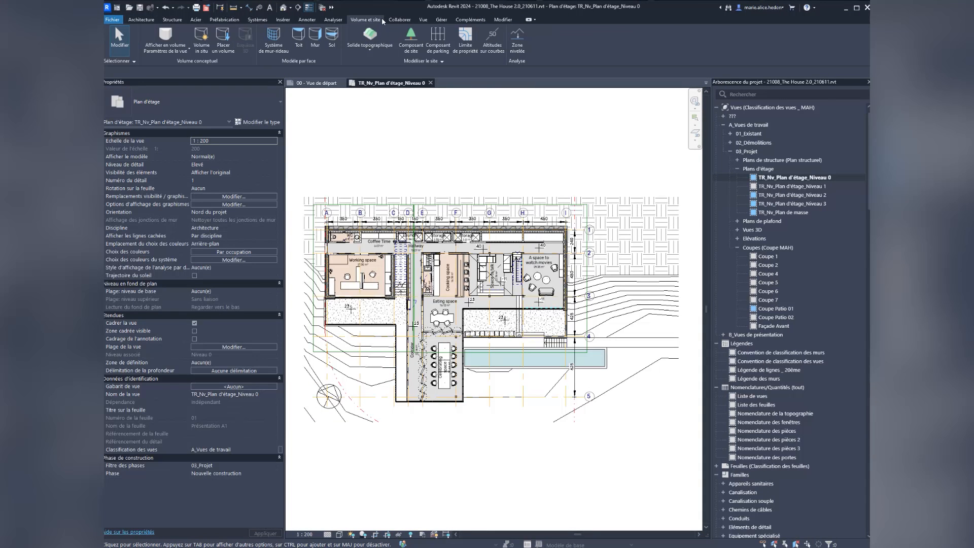
click(201, 46)
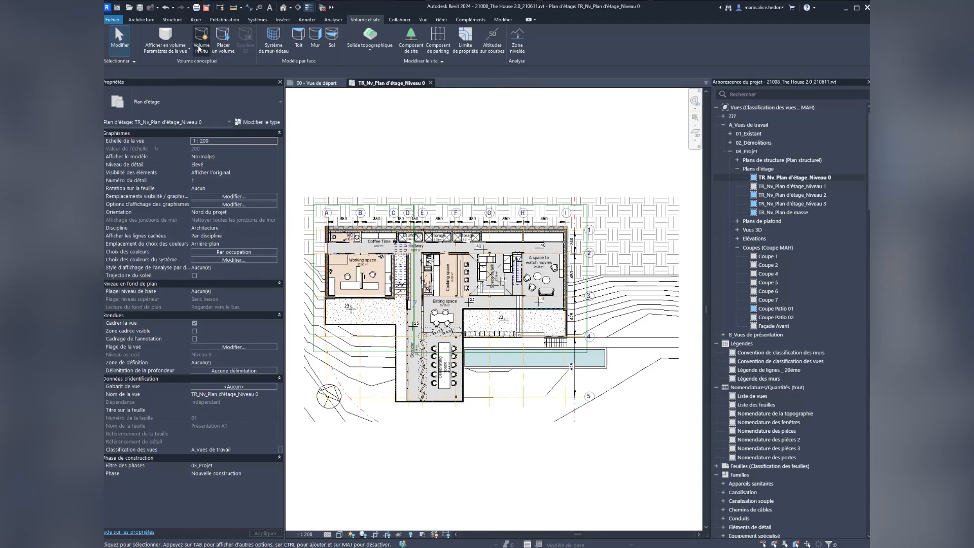
click(487, 297)
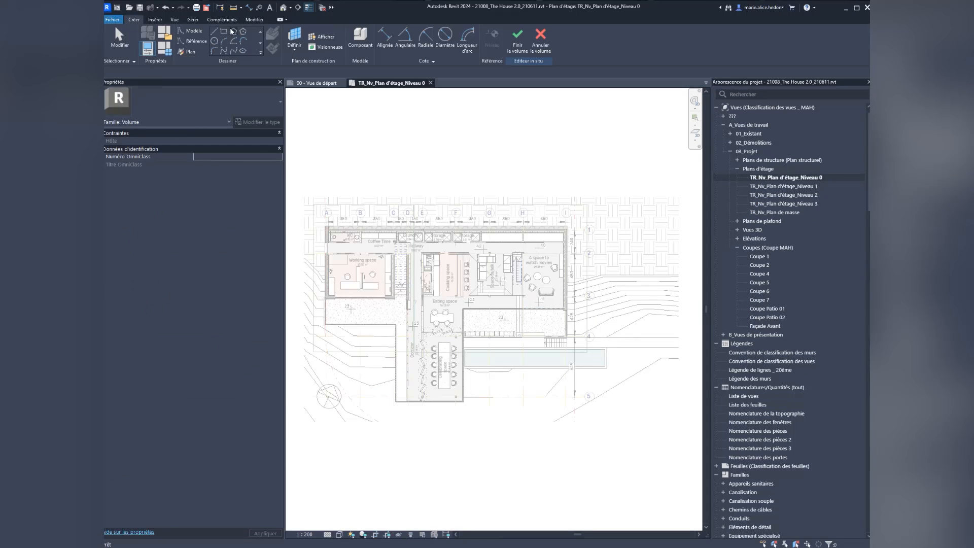
key(l)
key(i)
click(326, 212)
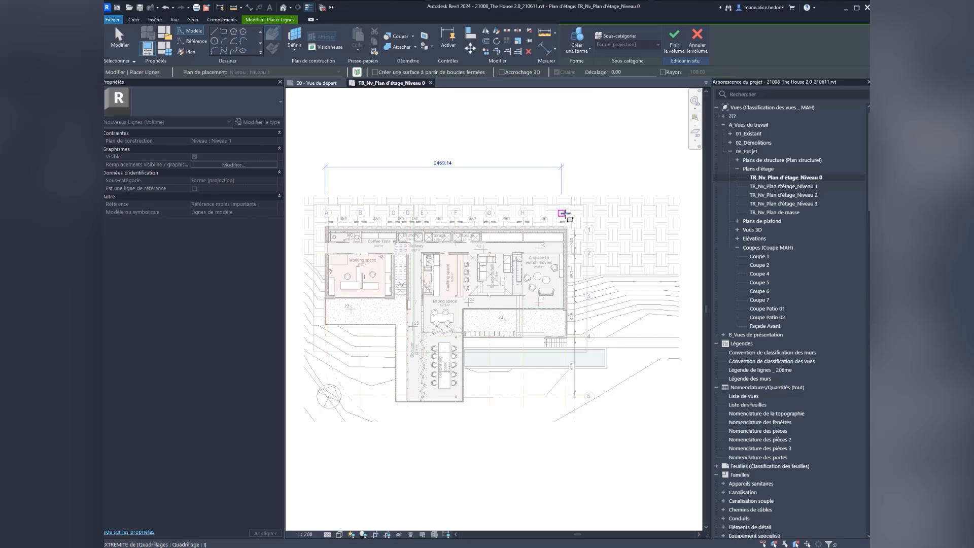
click(567, 218)
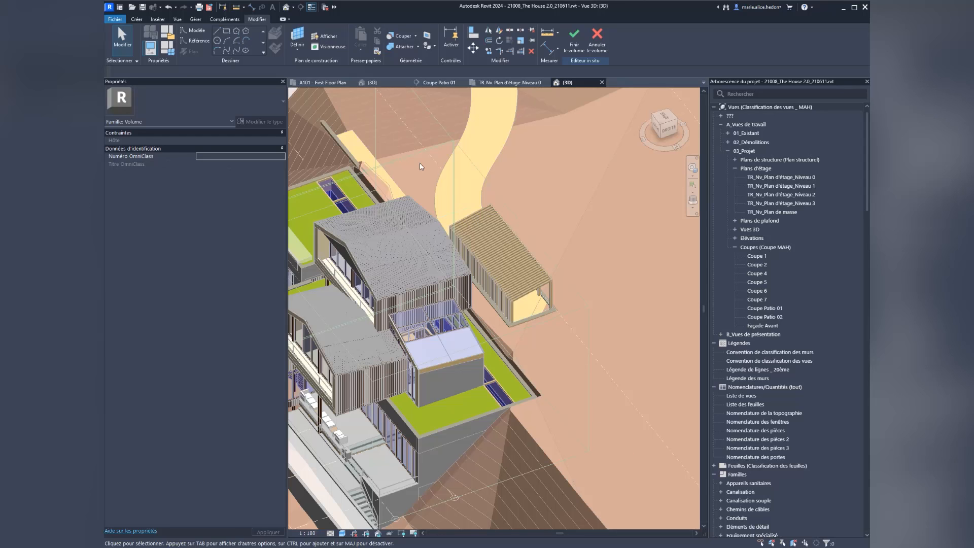
Create a void form from the four outline lines of the in-place mass in the 3D view
drag(608, 439, 358, 144)
click(590, 52)
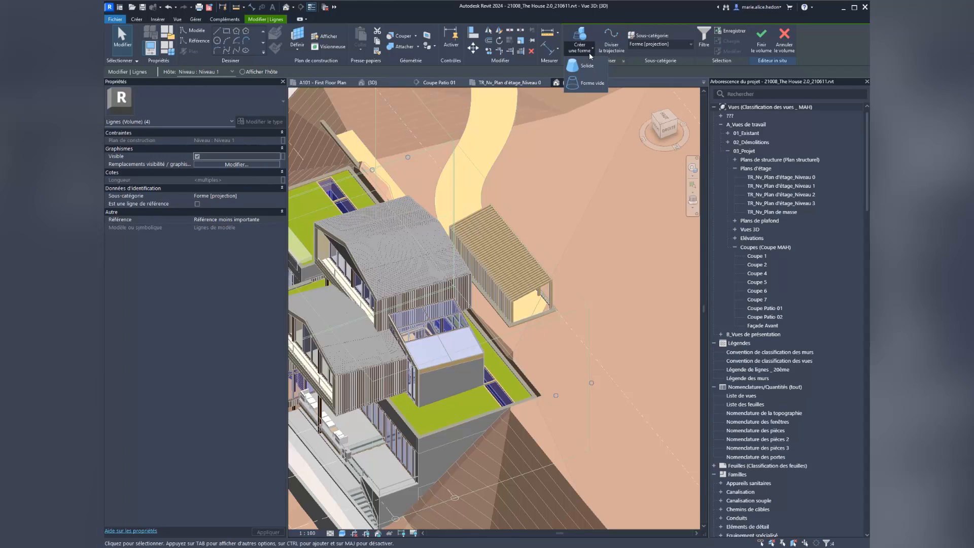
click(590, 85)
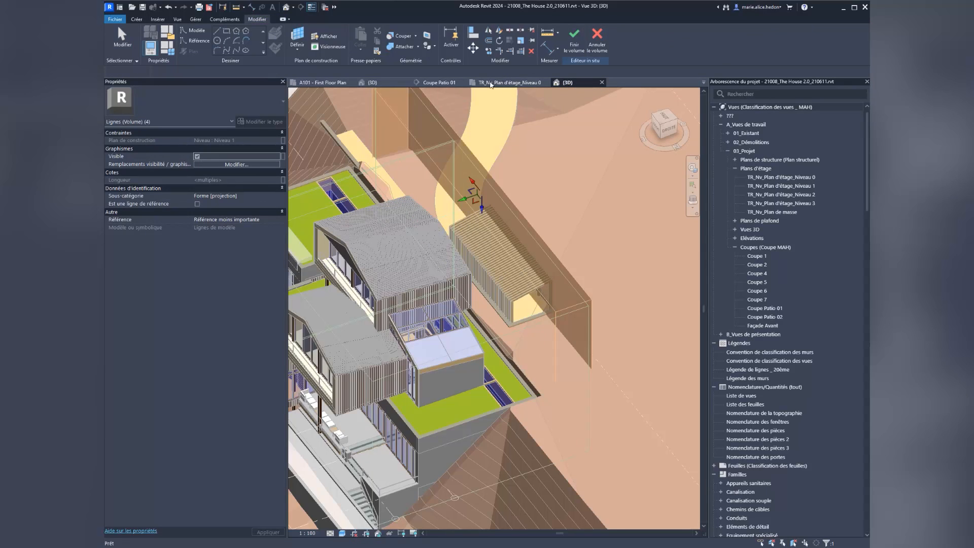
In section Coupe Patio 01, lower the void's bottom and top faces below ground, leaving it about 264.5 high behind the basement wall
click(434, 83)
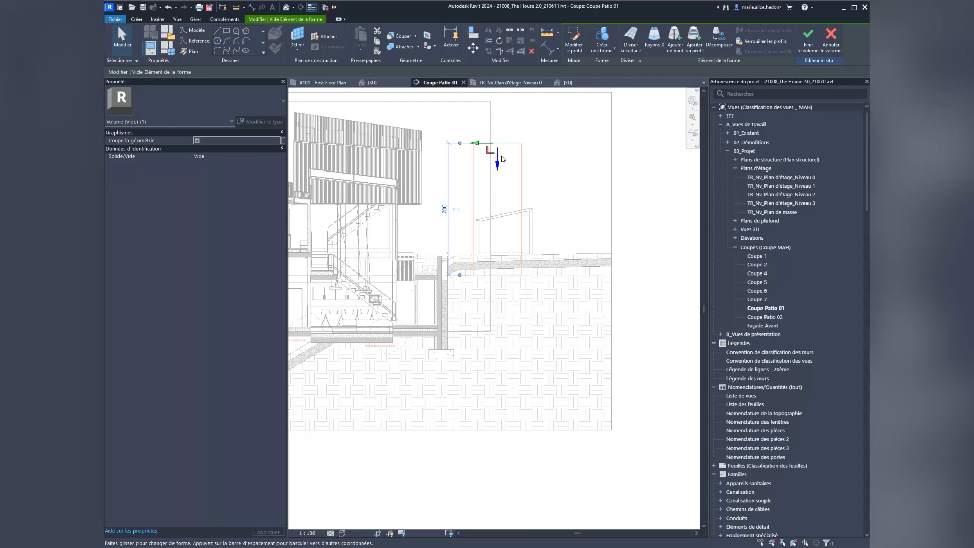
click(496, 169)
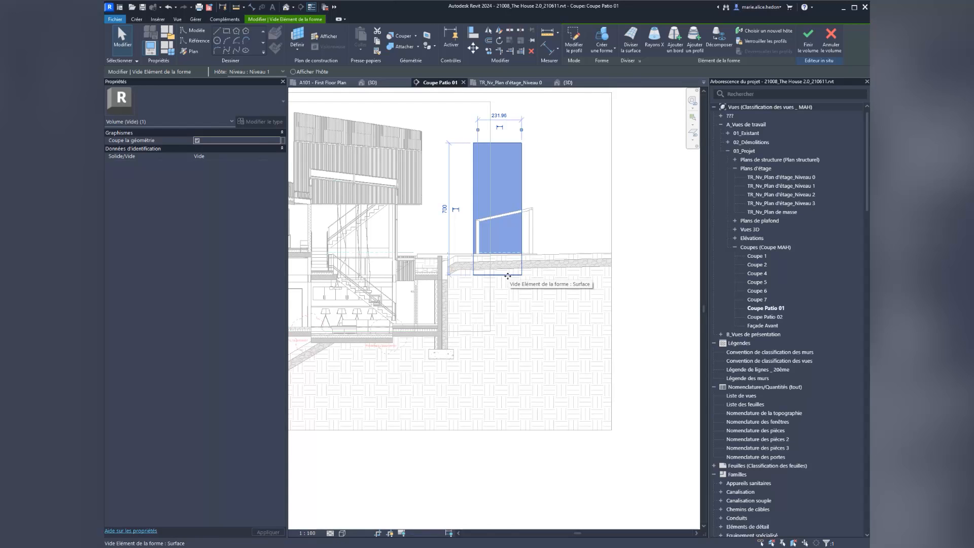
click(507, 275)
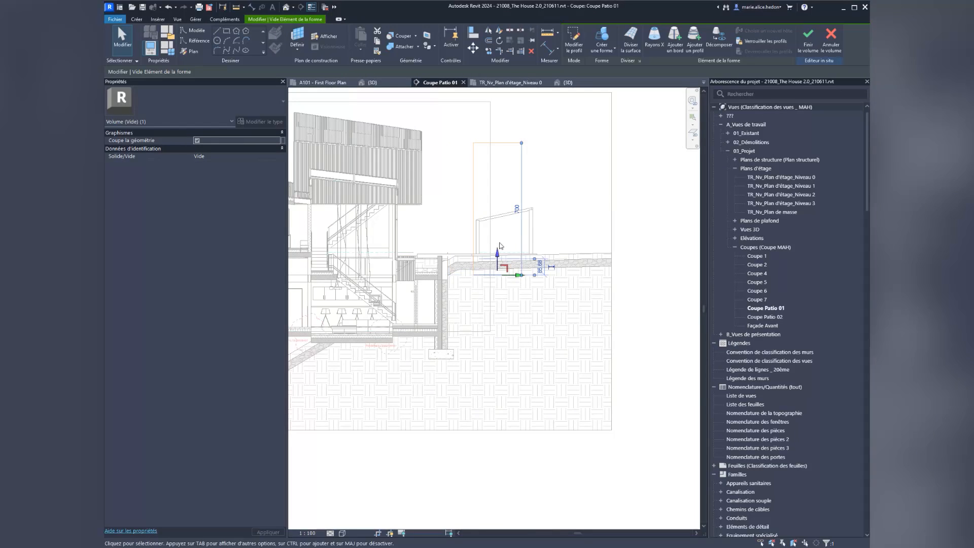
drag(497, 253, 496, 327)
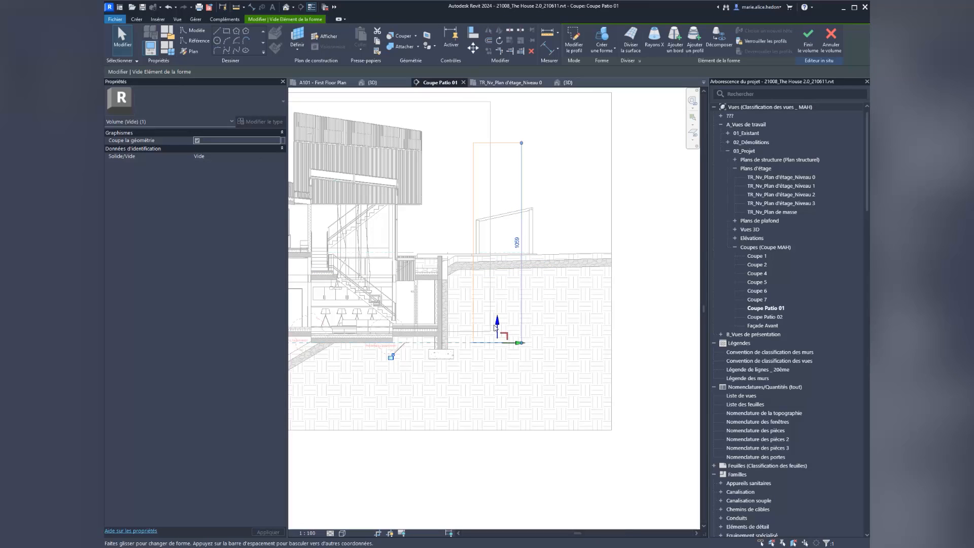
click(499, 144)
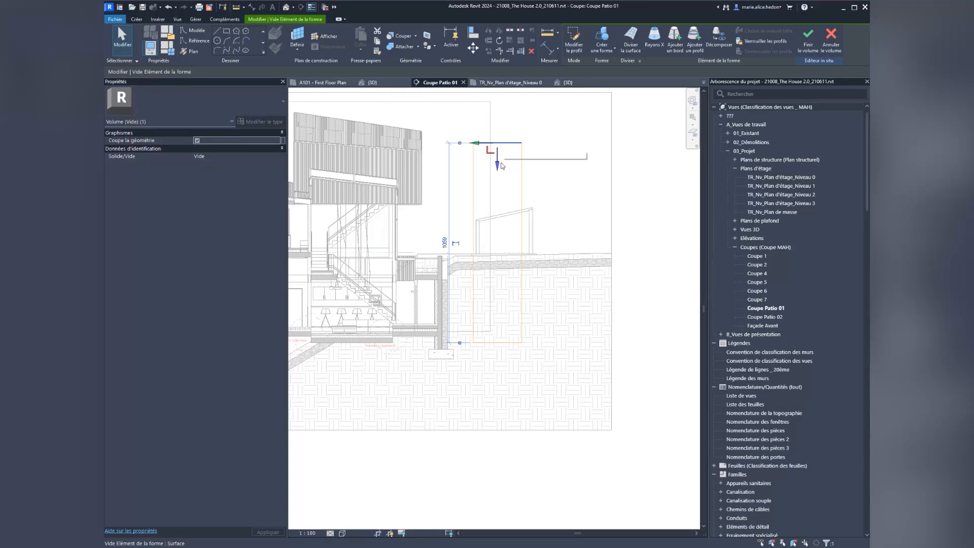
drag(496, 279, 499, 325)
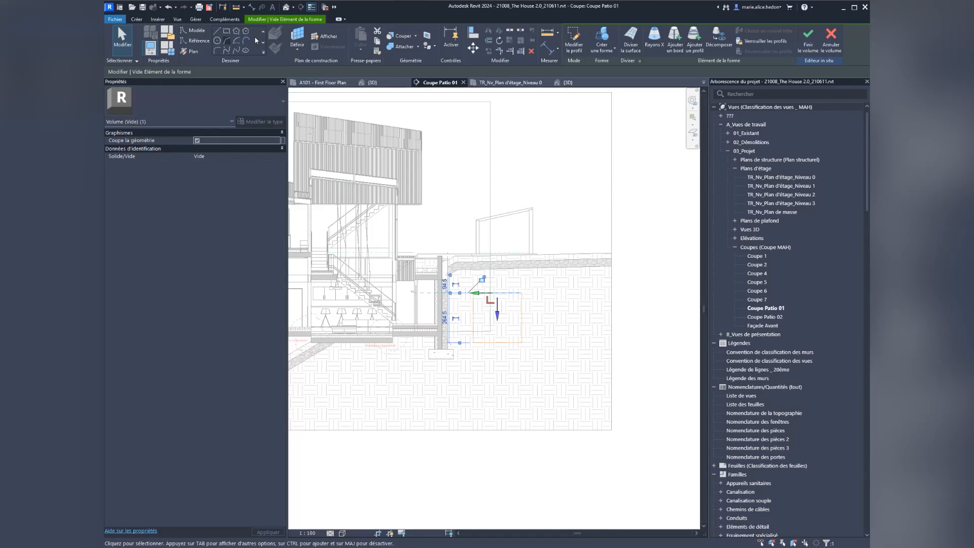
Cut the layered toposolid with the void form and finish the in-place mass
click(402, 35)
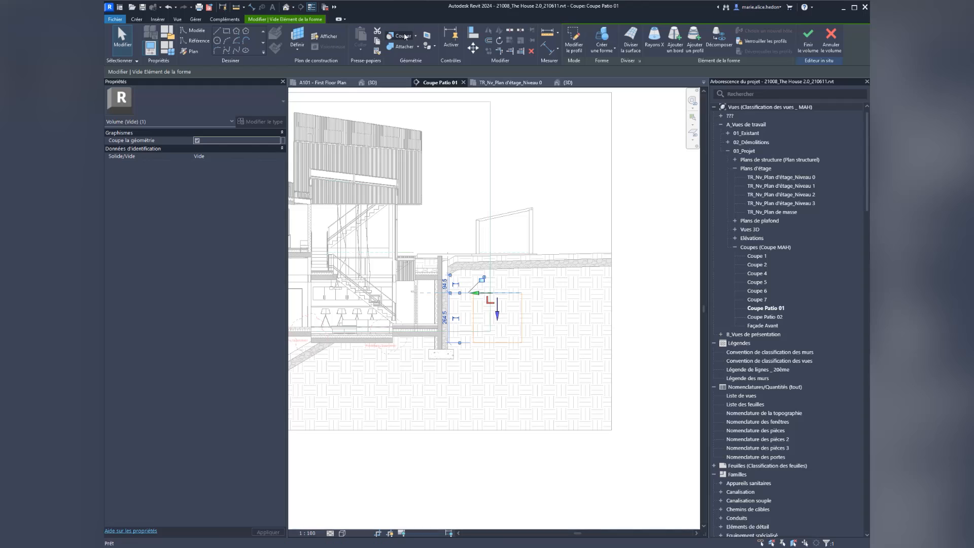
click(583, 256)
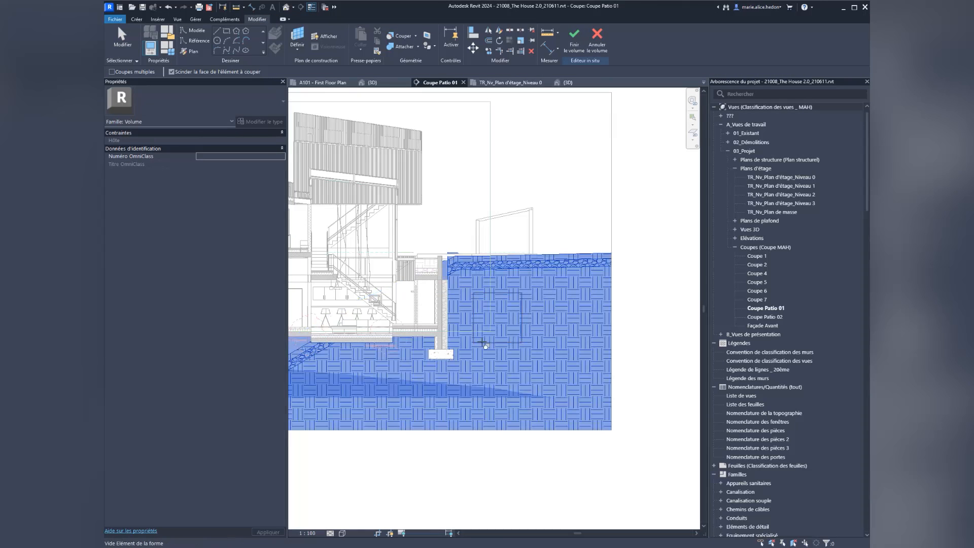
click(513, 294)
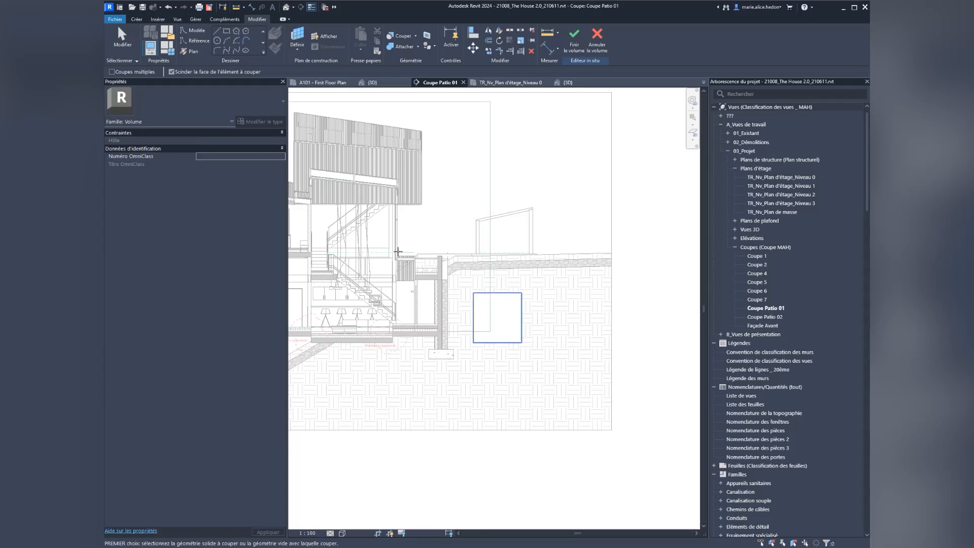
click(574, 38)
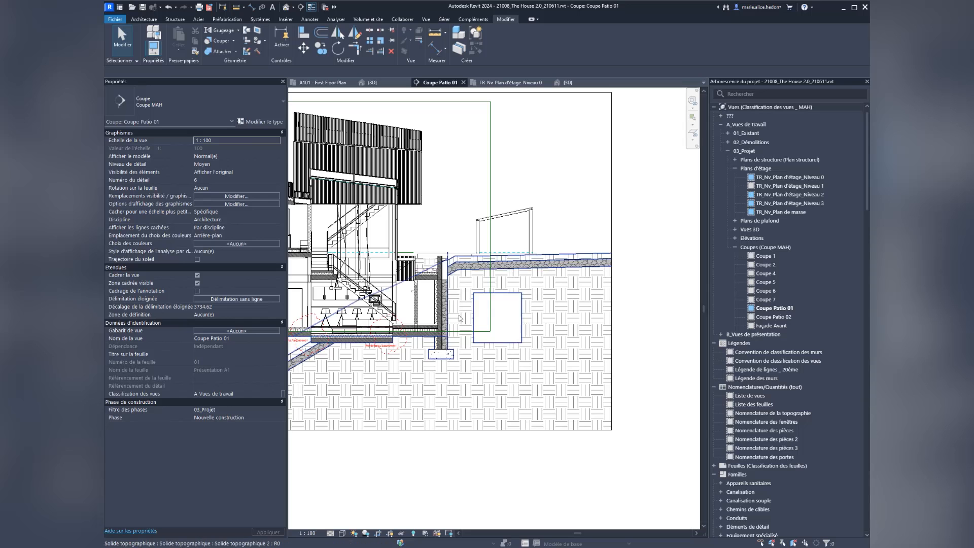
click(550, 306)
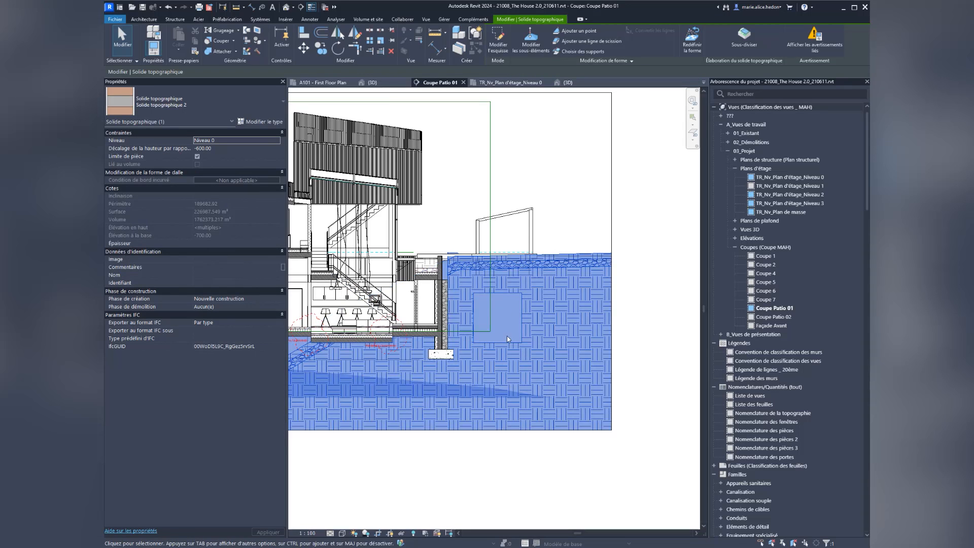
middle_drag(507, 336, 563, 334)
click(683, 320)
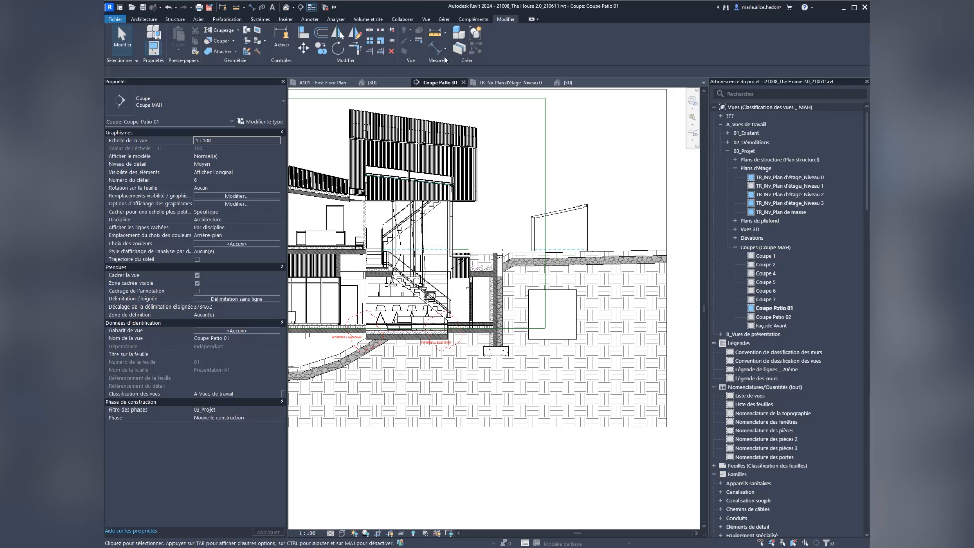
Select the layered toposolid in the 3D view and start a sub-division on it
click(368, 19)
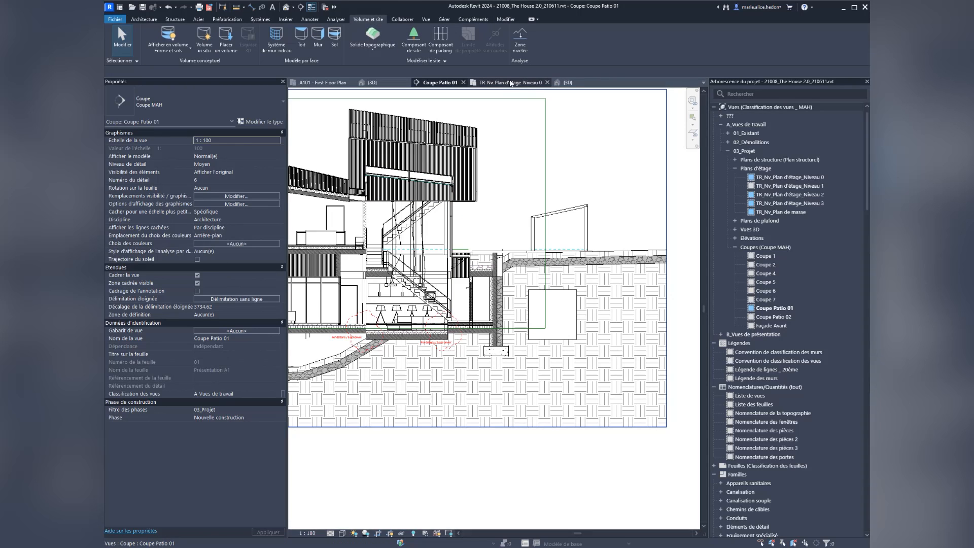
click(566, 83)
middle_drag(543, 295, 207, 329)
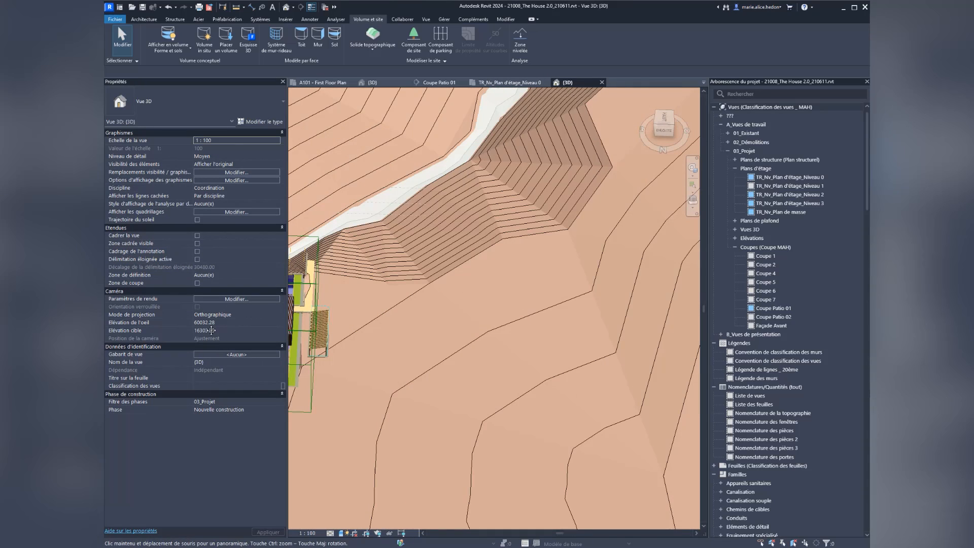
scroll(318, 355, up, 3)
middle_drag(486, 285, 504, 326)
scroll(486, 410, down, 4)
click(486, 410)
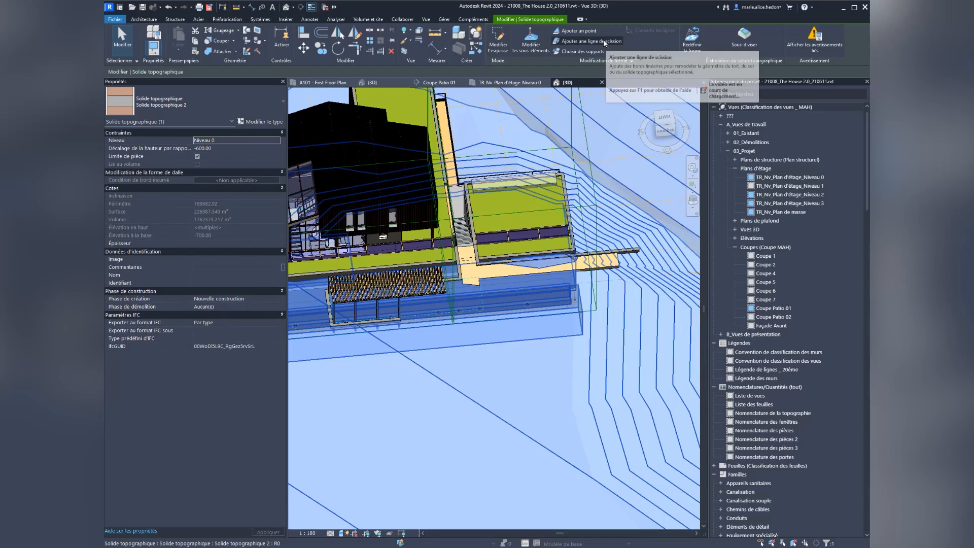
click(754, 45)
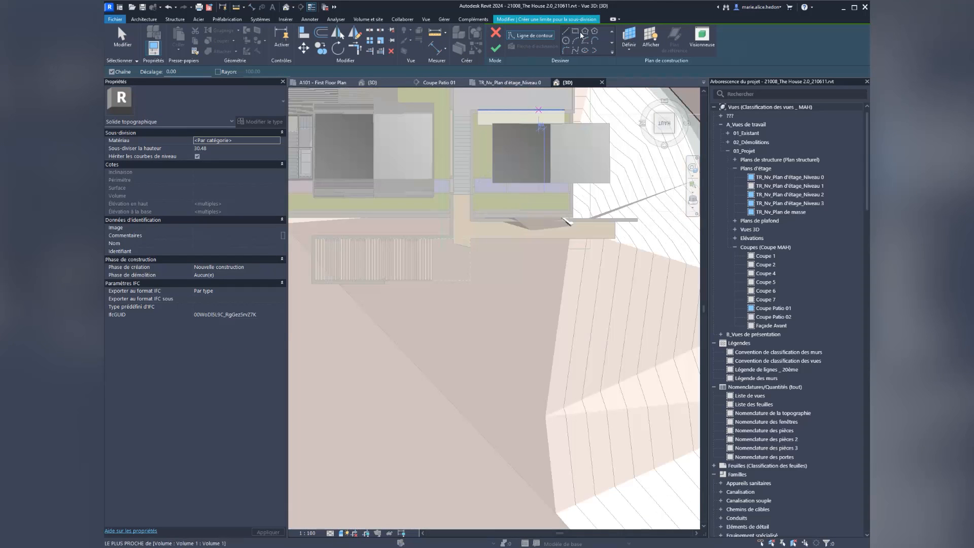
Sketch a closed four-line sub-division boundary about 2030 by 1350 from the pergola's outer corner and finish it
click(577, 31)
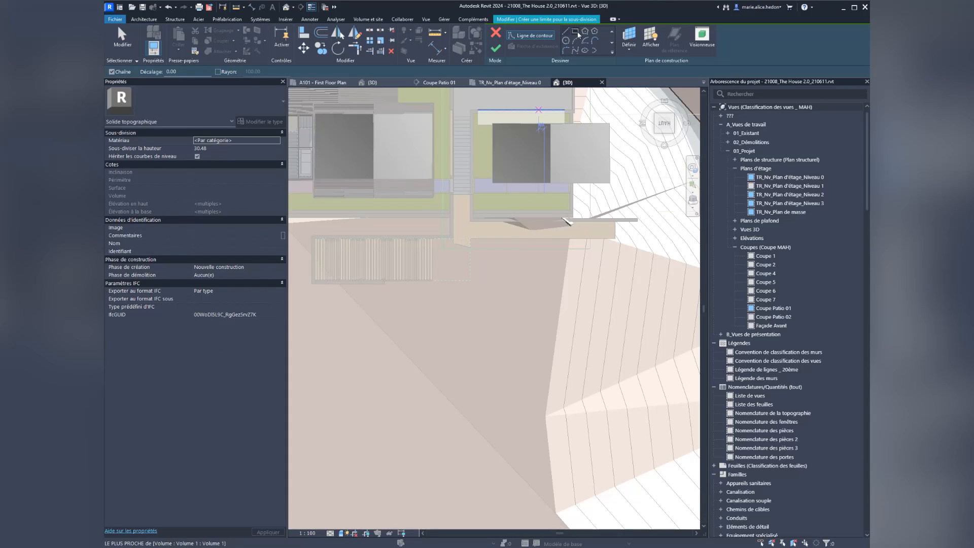
click(312, 237)
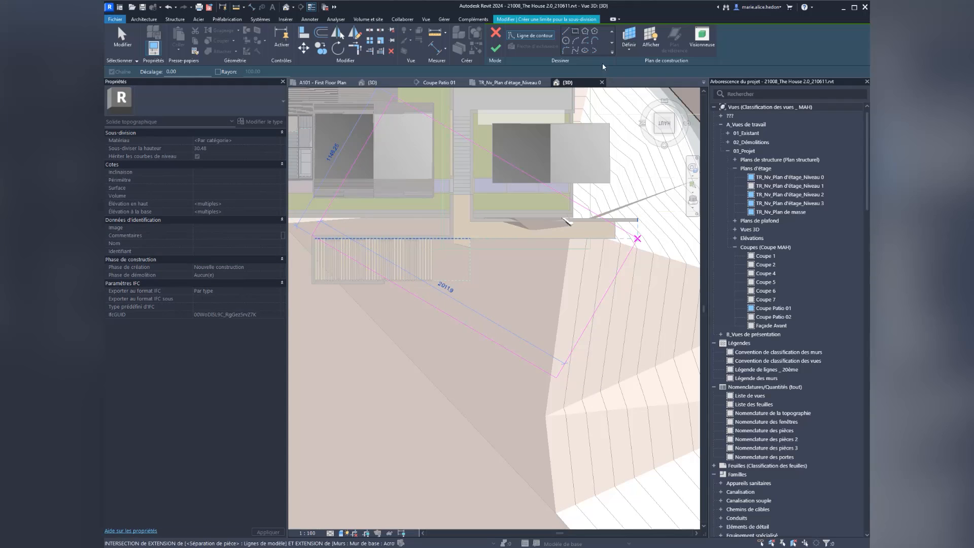
click(566, 32)
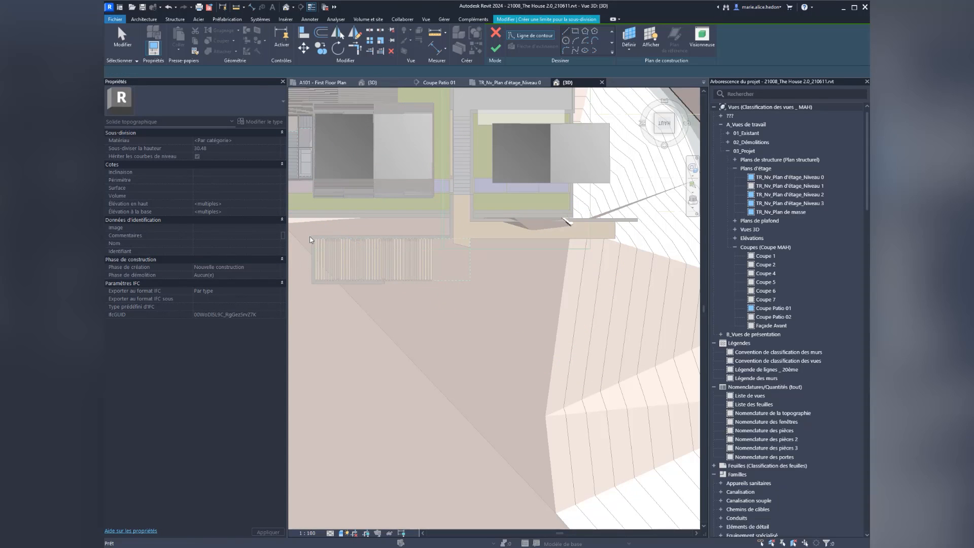
click(312, 236)
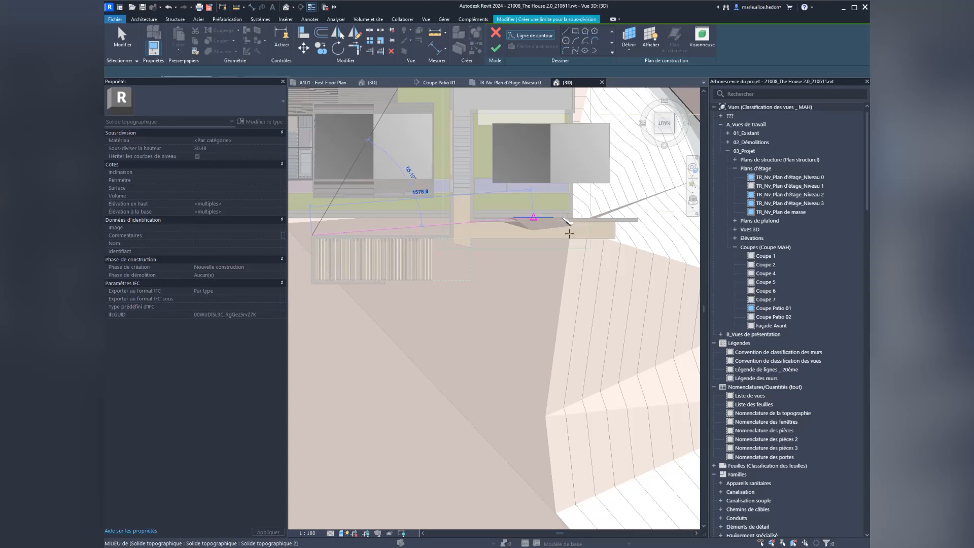
click(597, 235)
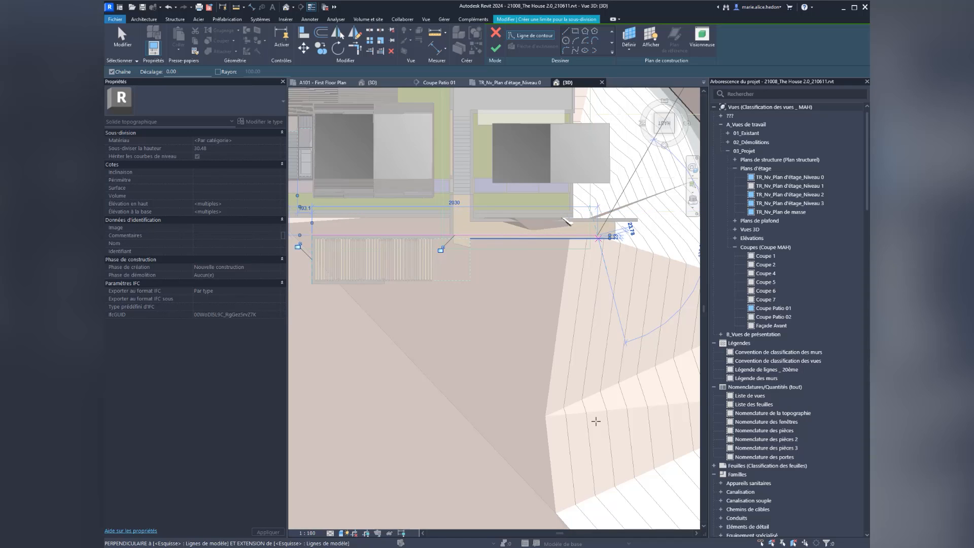
click(598, 424)
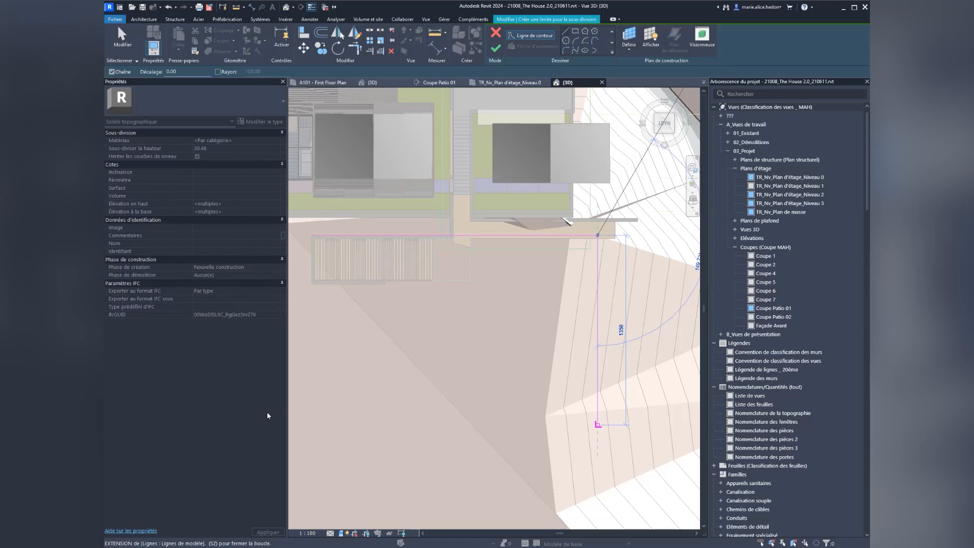
click(310, 424)
click(310, 236)
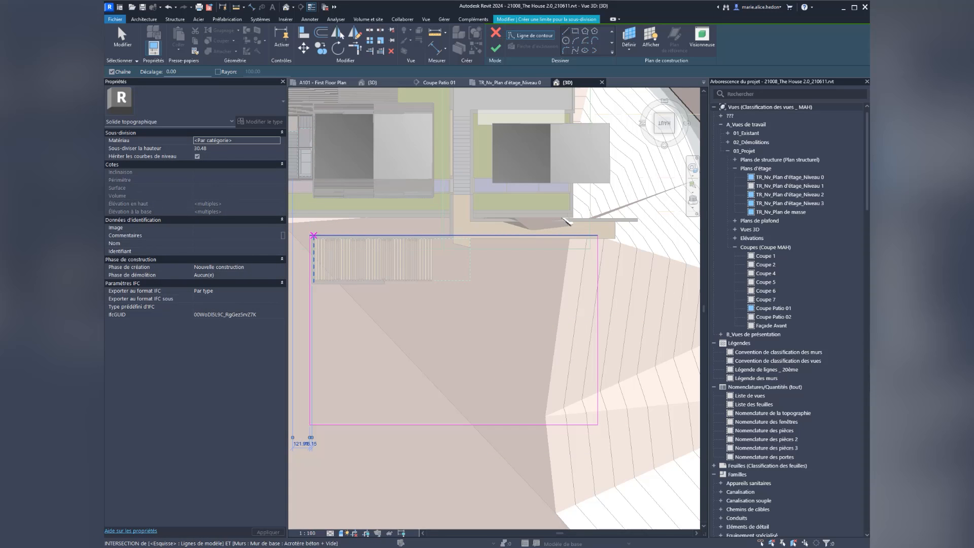
click(499, 47)
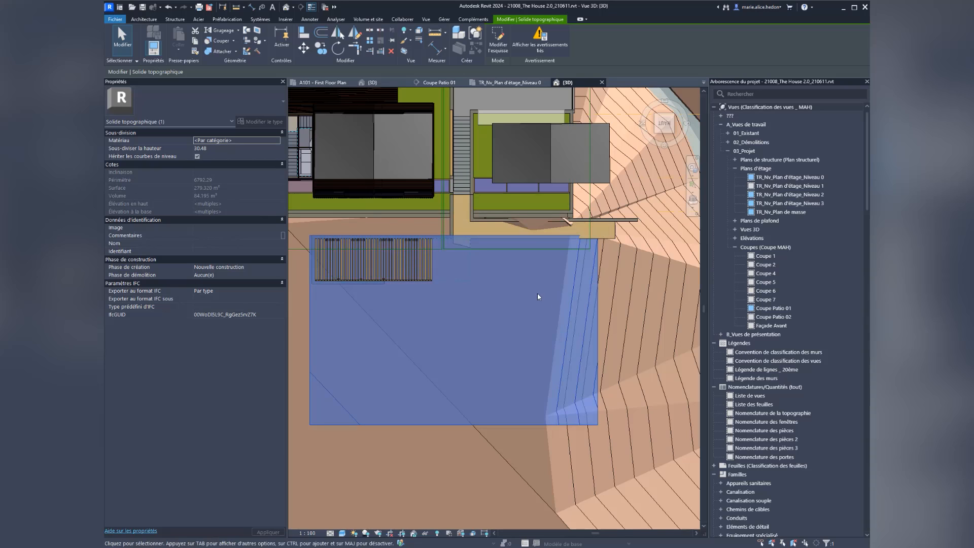
Set the new sub-division's height to 3
shift+middle_drag(588, 357, 398, 348)
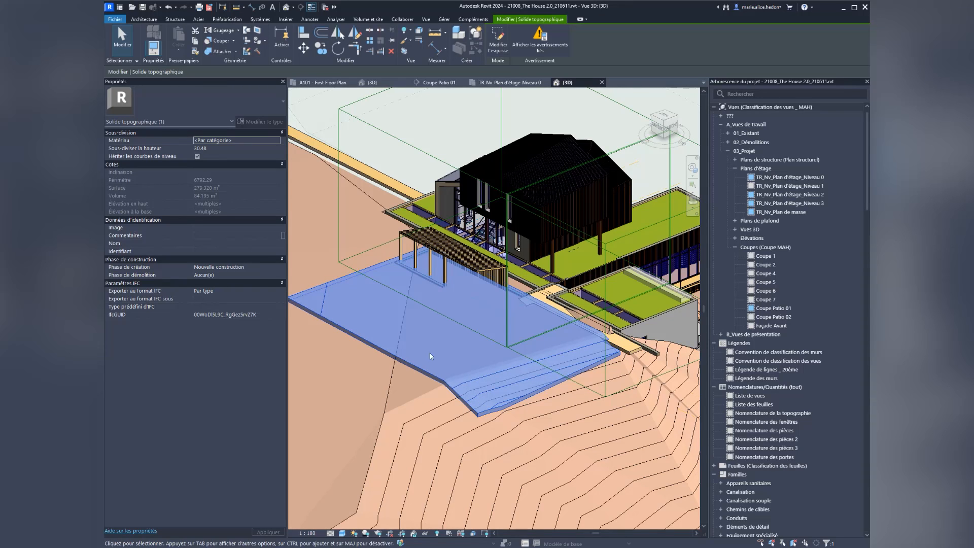
click(257, 147)
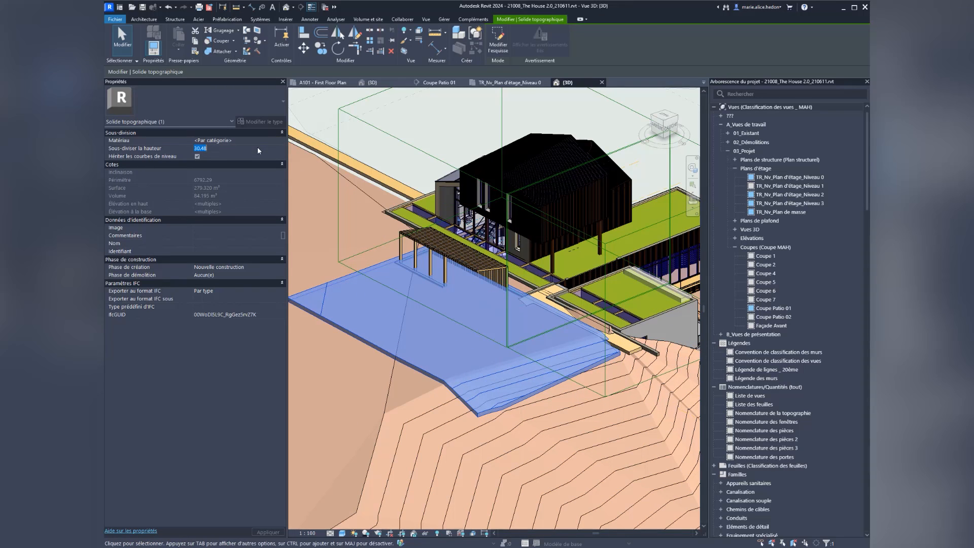
text(3)
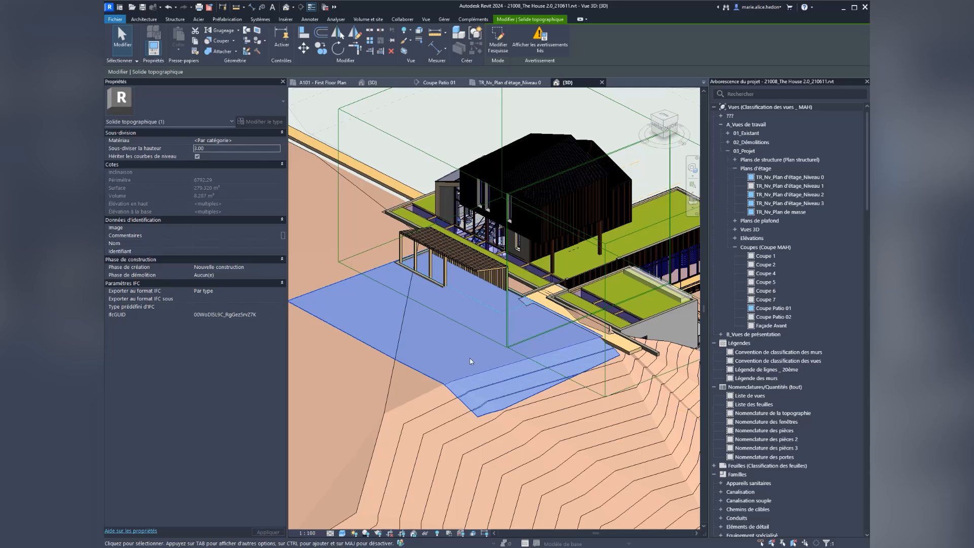
key(Escape)
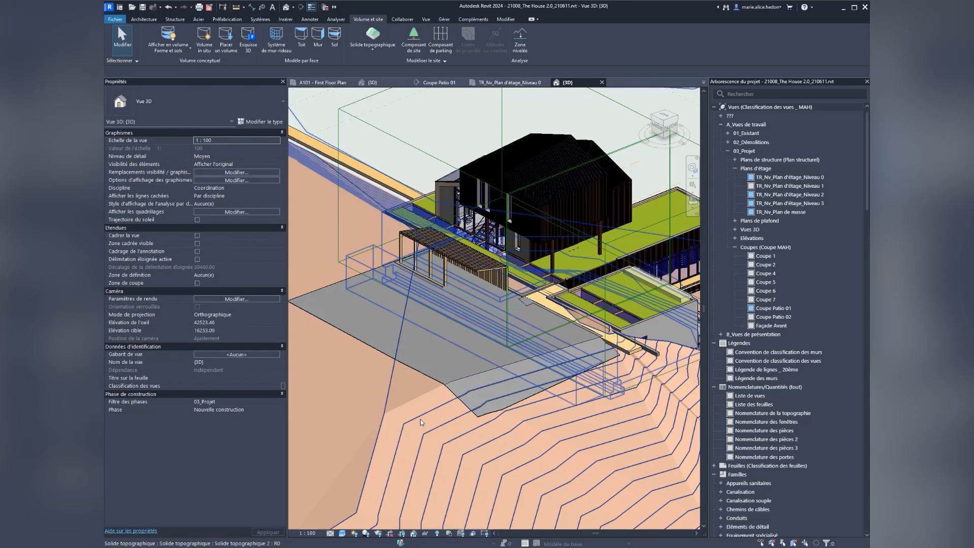
Raise the toposolid's shape point at the sub-division's outer edge by editing its elevation
click(420, 422)
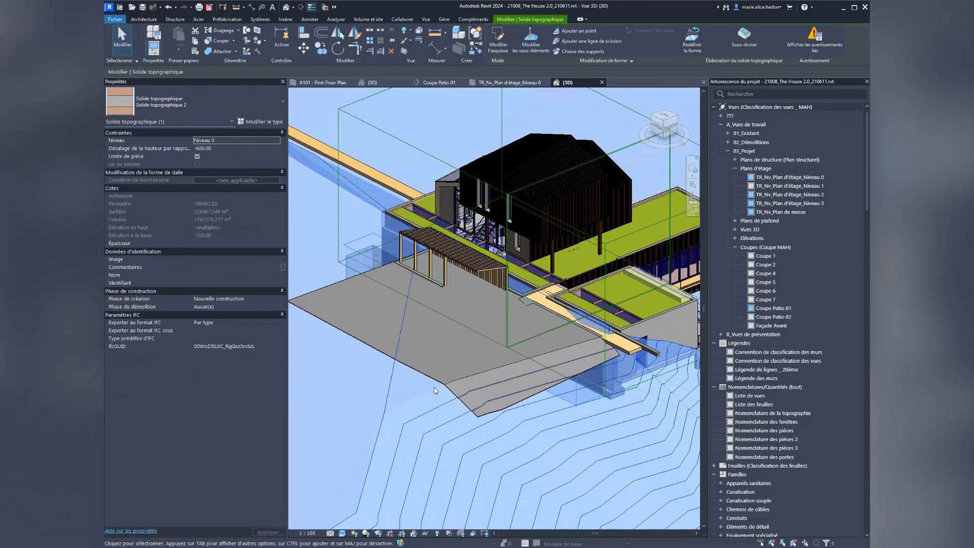
click(540, 36)
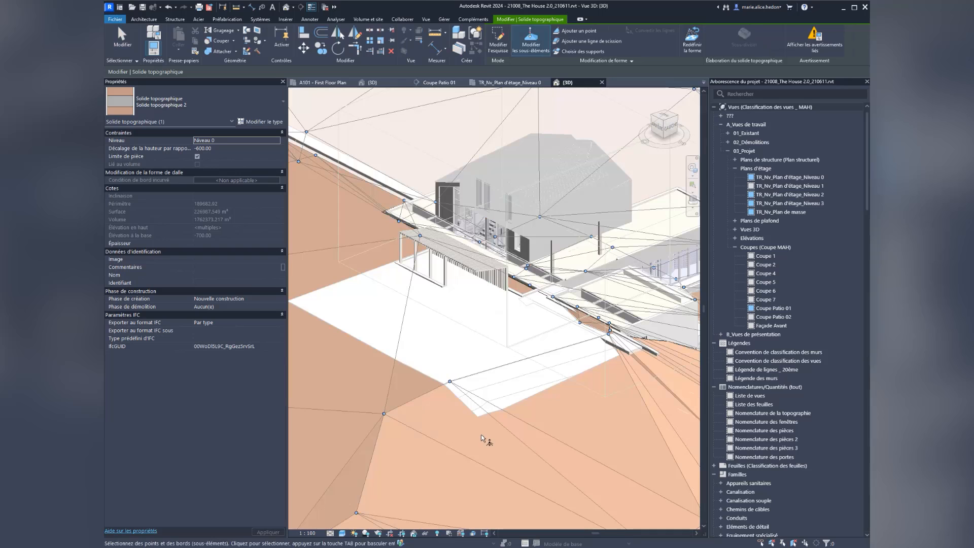
click(450, 382)
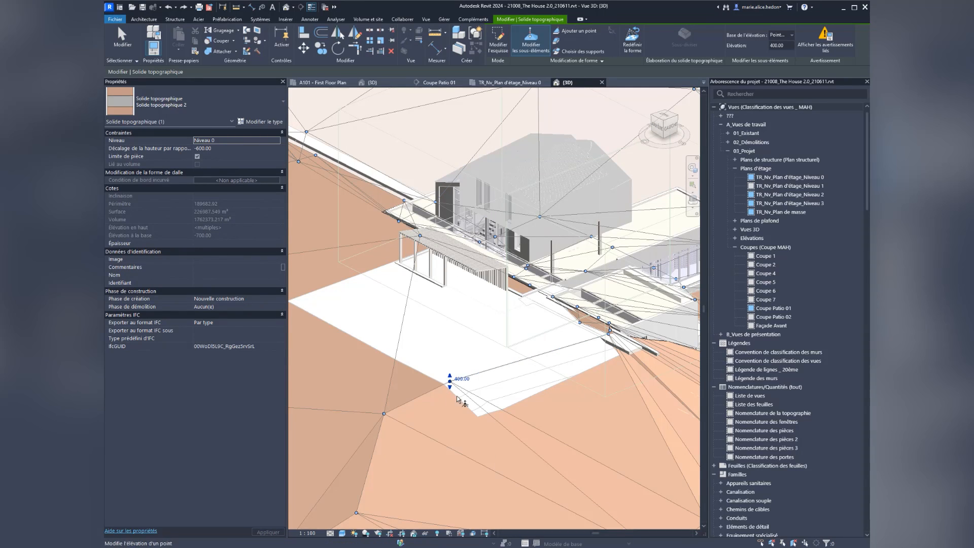
click(459, 374)
drag(451, 374, 440, 374)
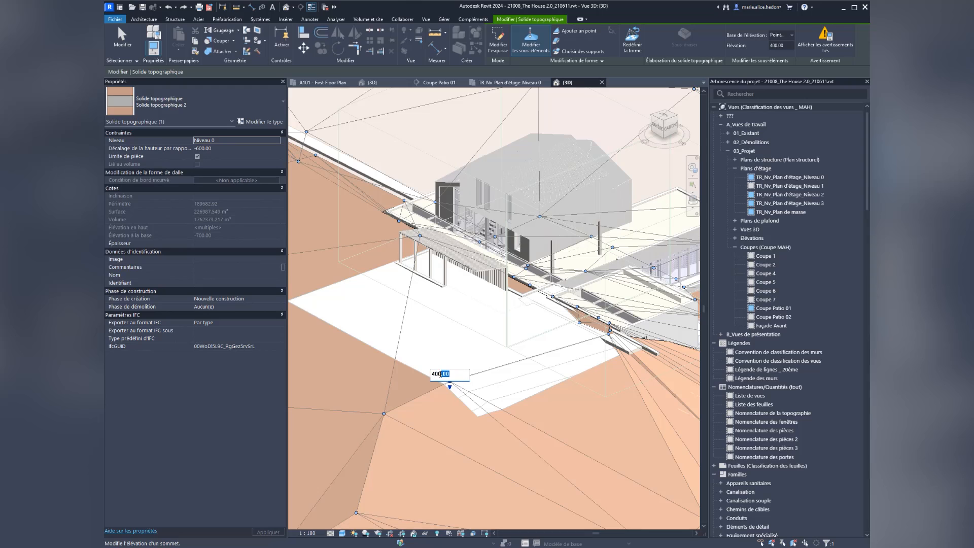
key(BackSpace)
key(BackSpace)
text(5)
click(123, 36)
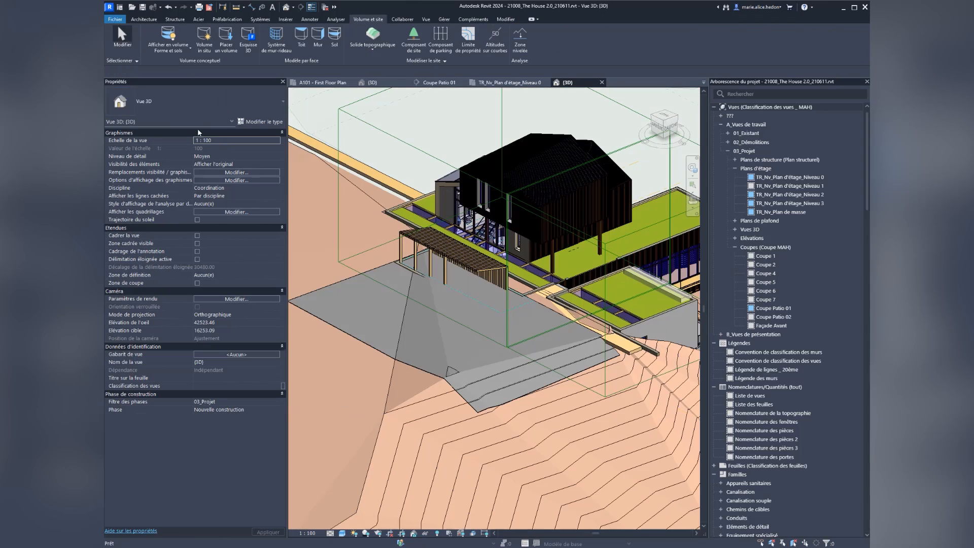
Select the sub-division beside the pergola and examine it on the terrain from above
click(498, 364)
click(499, 364)
shift+middle_drag(526, 393, 493, 384)
scroll(535, 258, down, 4)
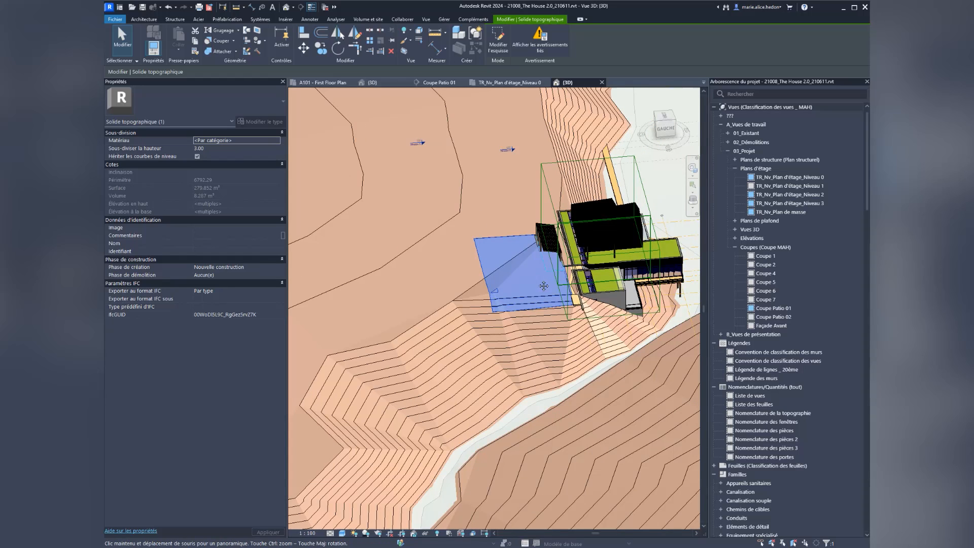
middle_drag(538, 276, 523, 291)
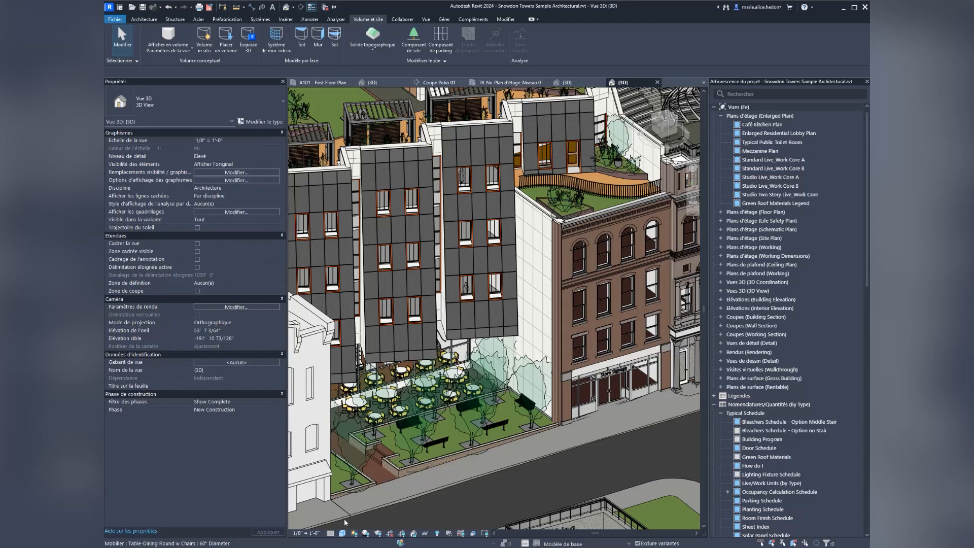
Set the Snowdon Towers 3D view to the Textures visual style and zoom in on the brick corner beside the lawn
click(344, 536)
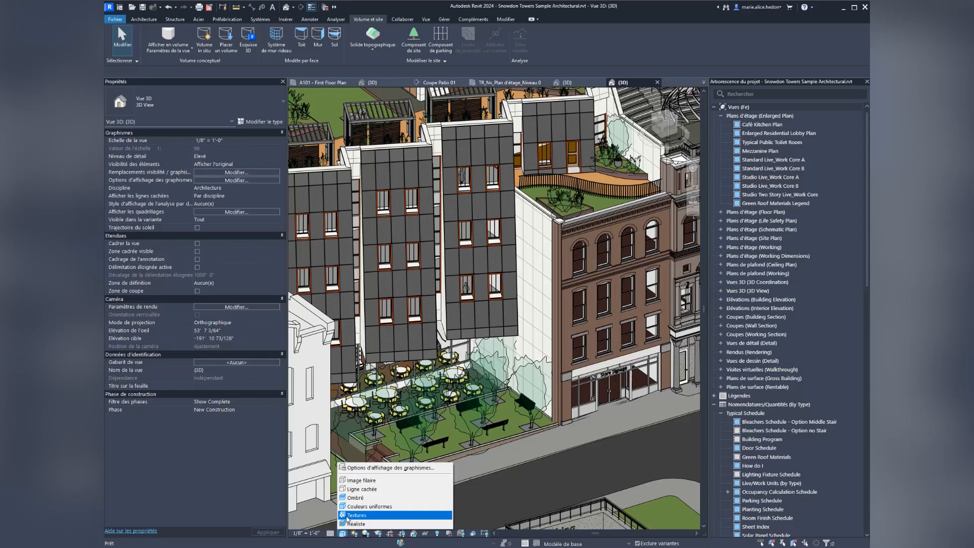
click(370, 516)
scroll(471, 364, up, 3)
scroll(507, 367, up, 5)
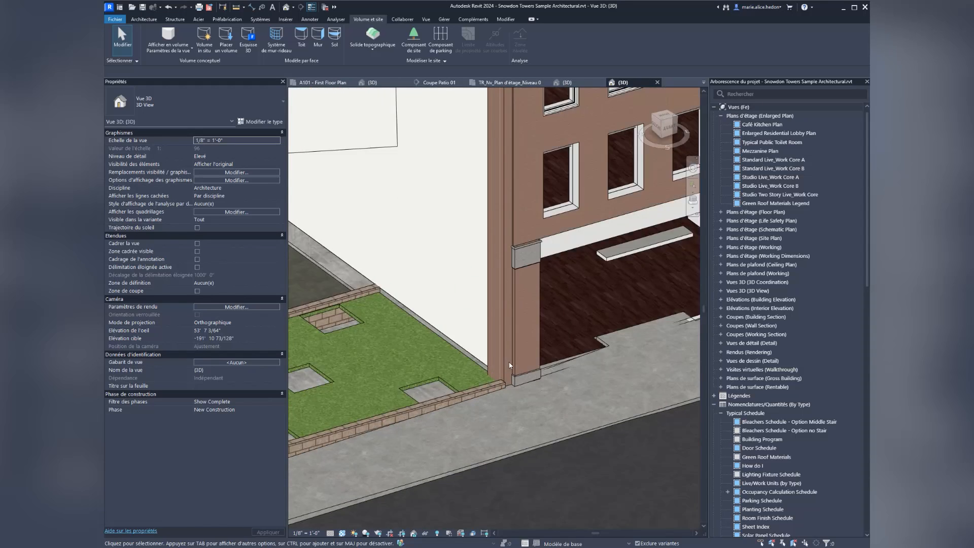
scroll(504, 375, up, 4)
Switch the 3D view's visual style to Réaliste to compare the brick, grass and stone materials
click(342, 533)
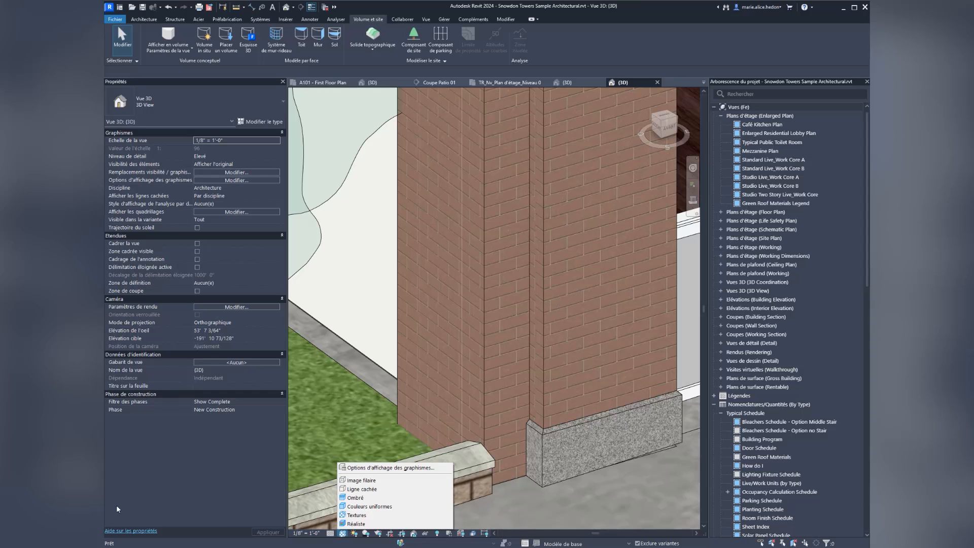
key(Escape)
click(342, 533)
click(350, 525)
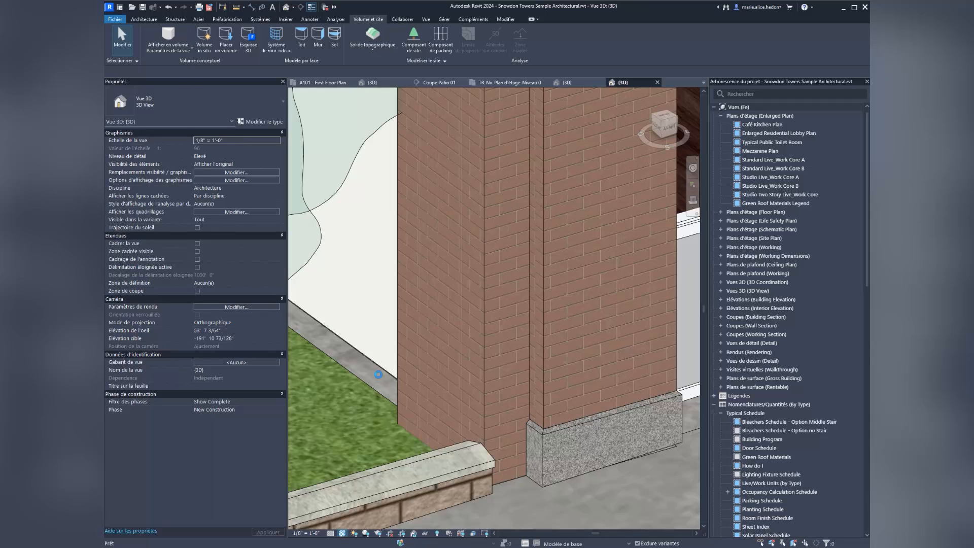
scroll(478, 266, down, 2)
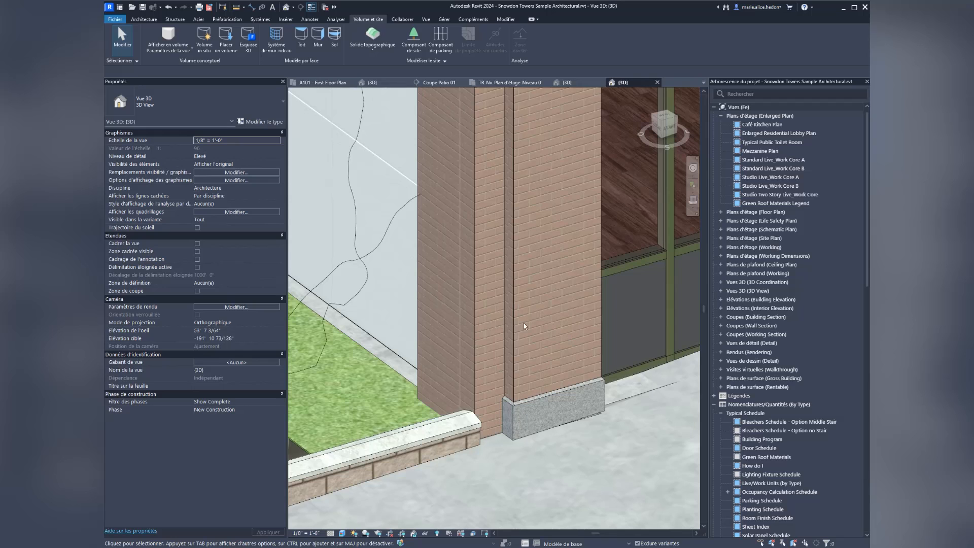
Return the Snowdon Towers 3D view to the Textures visual style
click(342, 533)
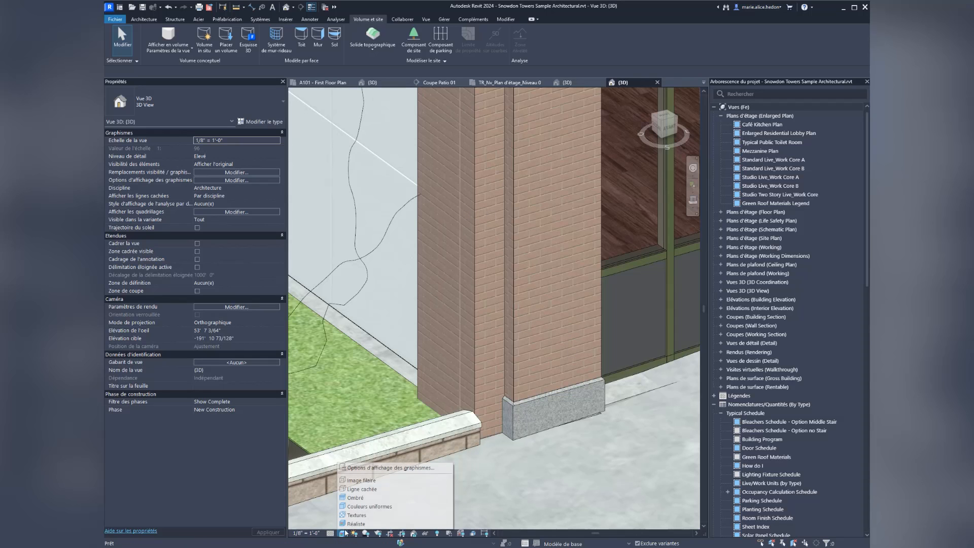
click(375, 515)
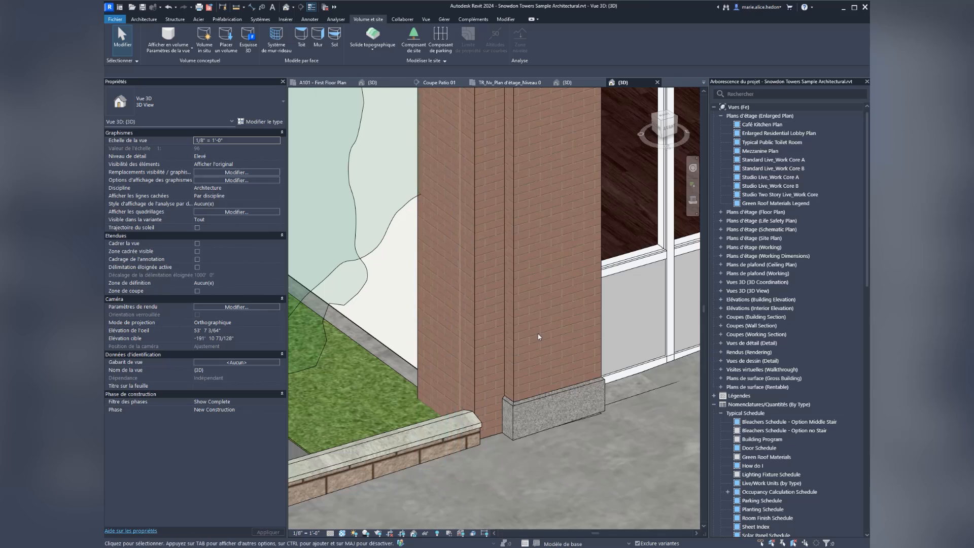
scroll(538, 334, down, 2)
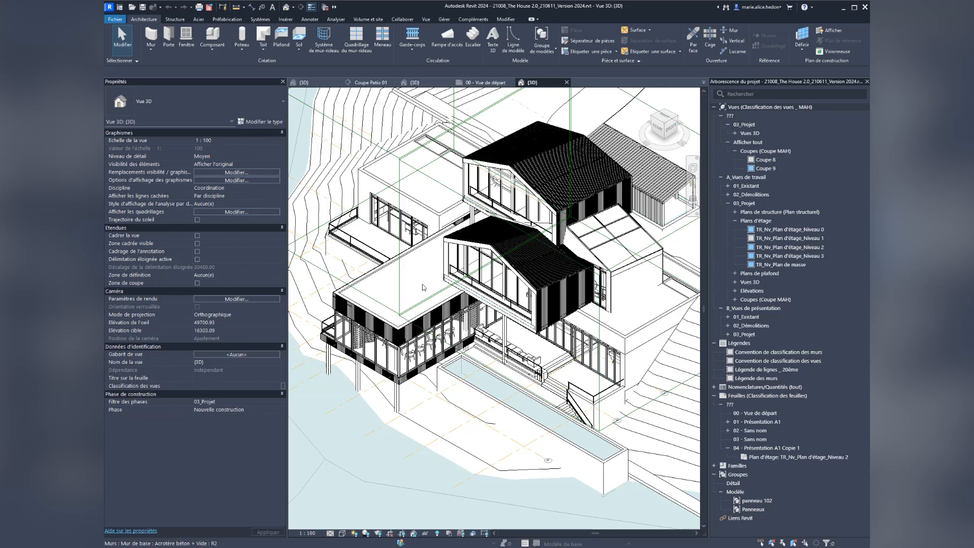
Open the house's 3D view in Twinmotion from Revit
click(425, 21)
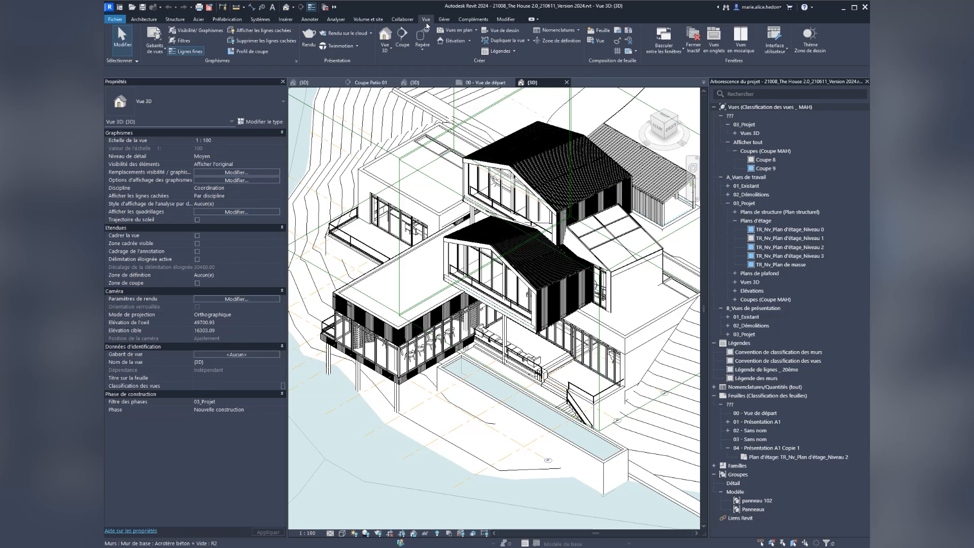
click(328, 47)
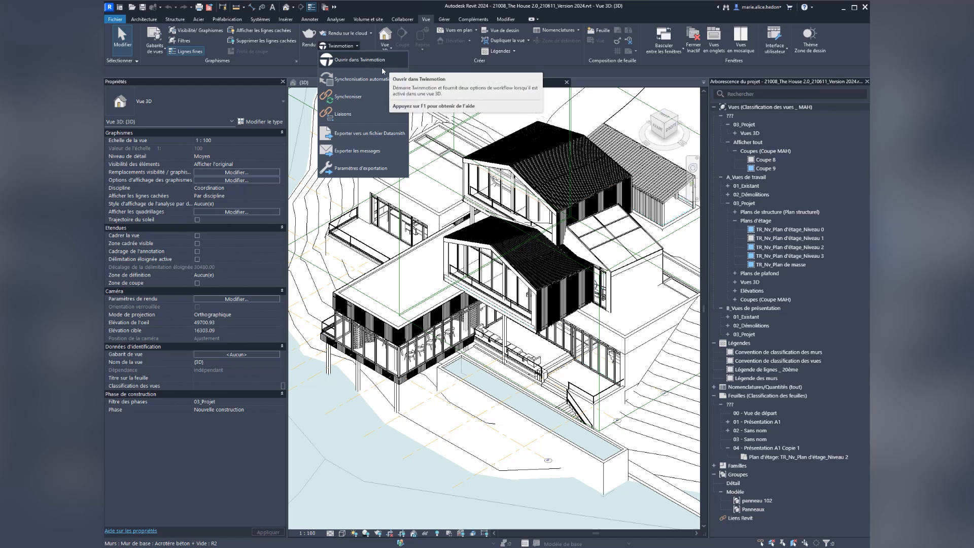
click(356, 62)
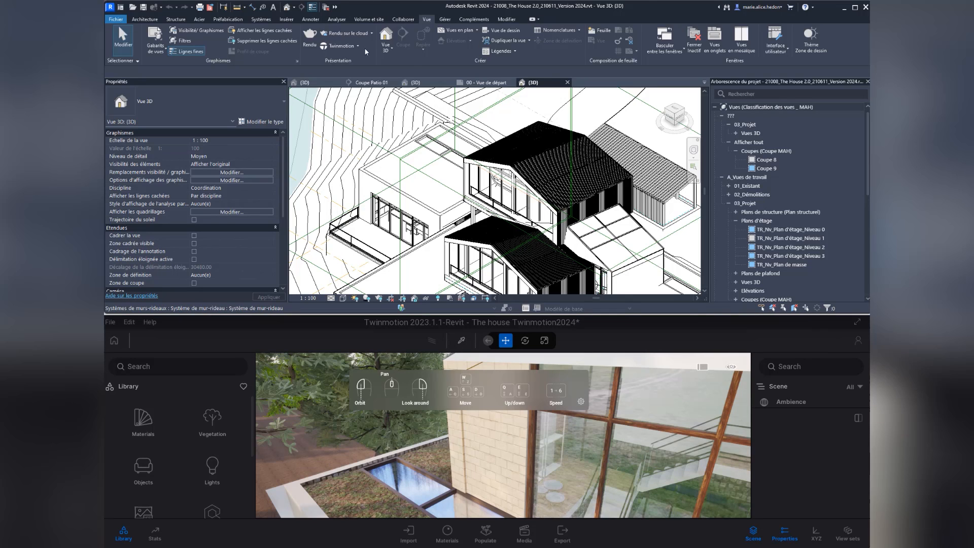
Turn on automatic synchronization with Twinmotion and check the Datasmith Direct Link connection status
click(340, 46)
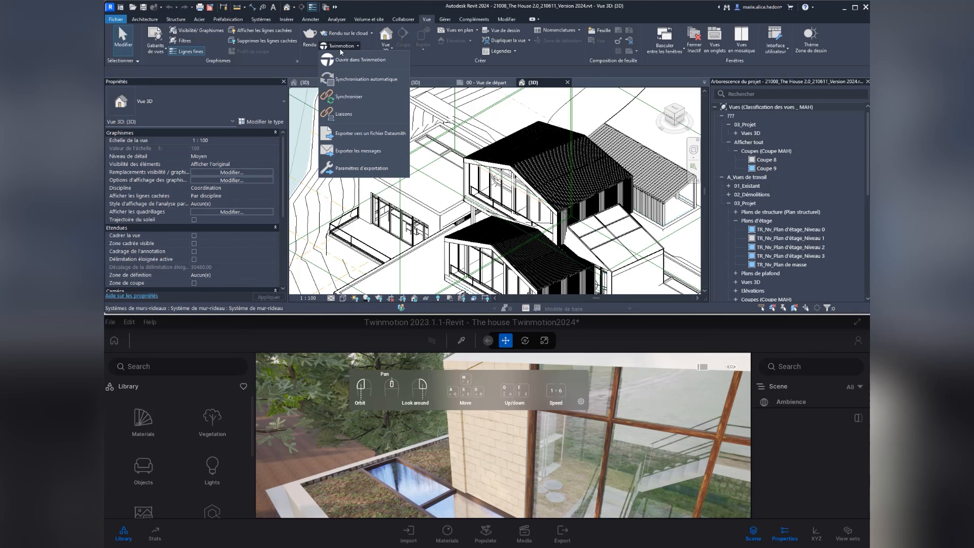
click(352, 84)
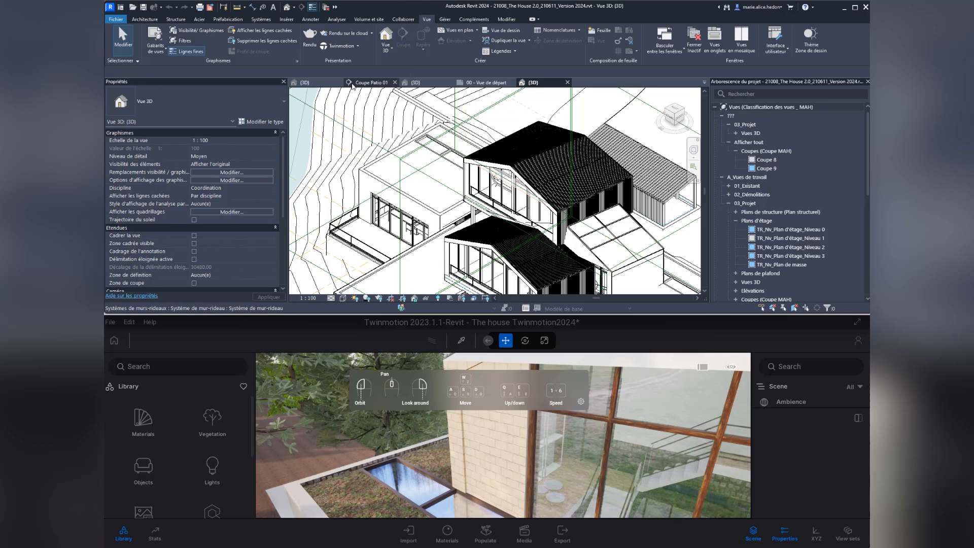
click(339, 46)
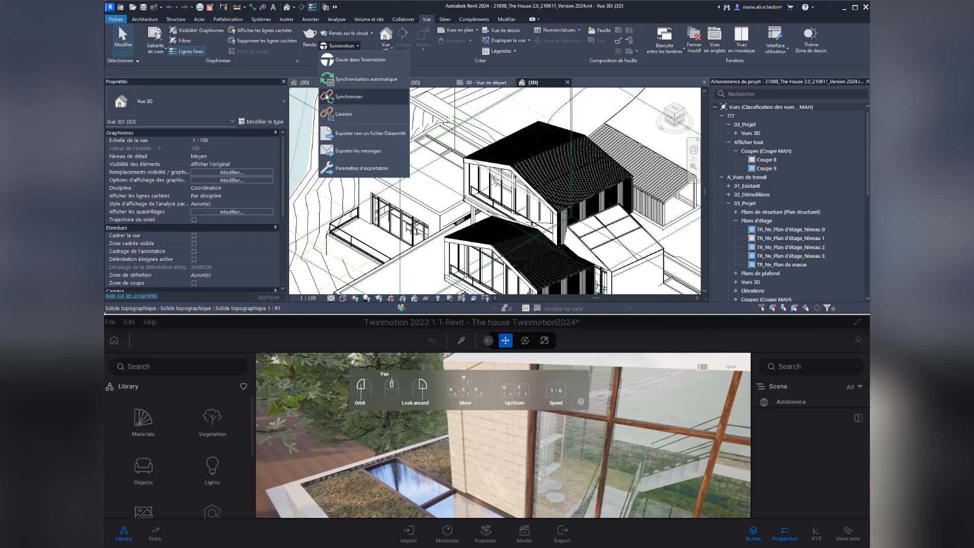
click(358, 121)
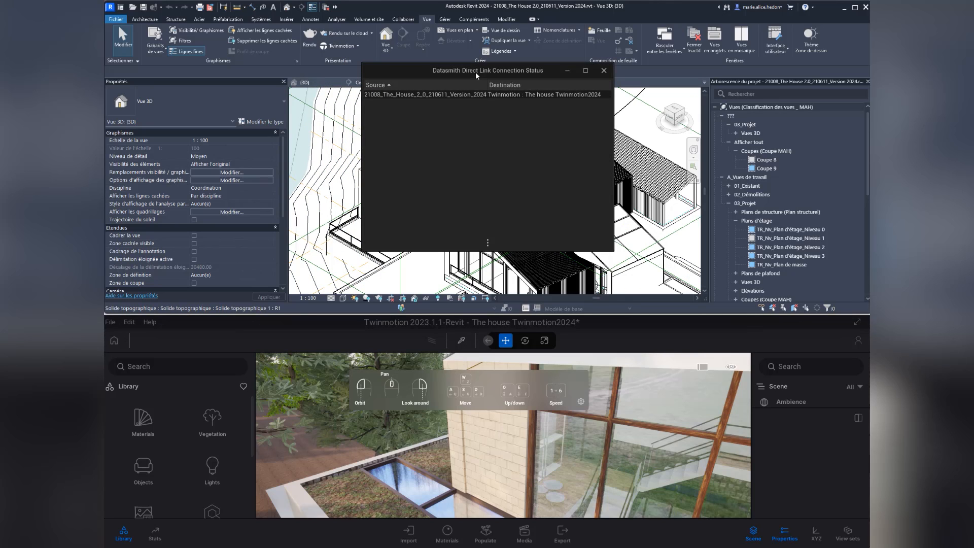
drag(476, 72, 455, 109)
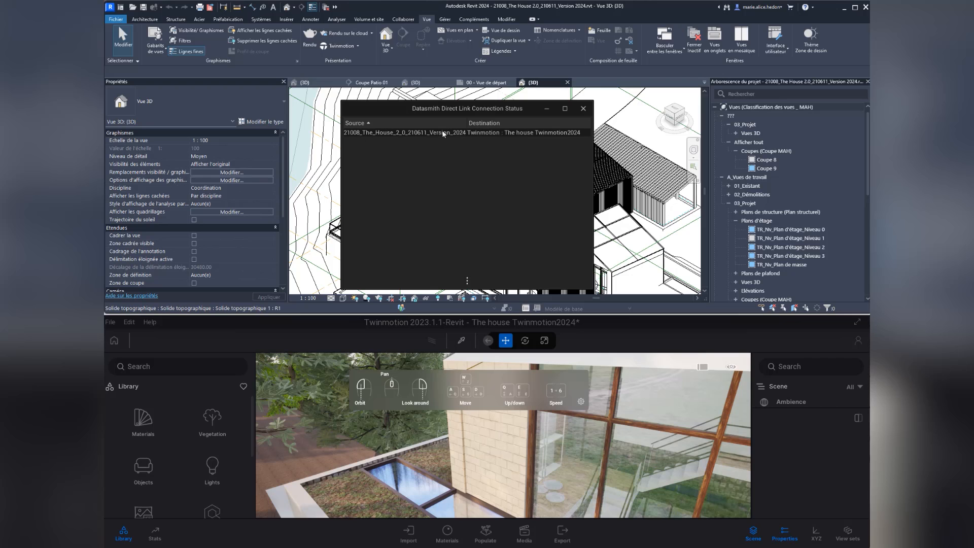
click(584, 108)
Delete the Sol - Verre floor beside the glazed-roof volume, inspect the synchronized Twinmotion scene, and undo the deletion
scroll(504, 227, up, 2)
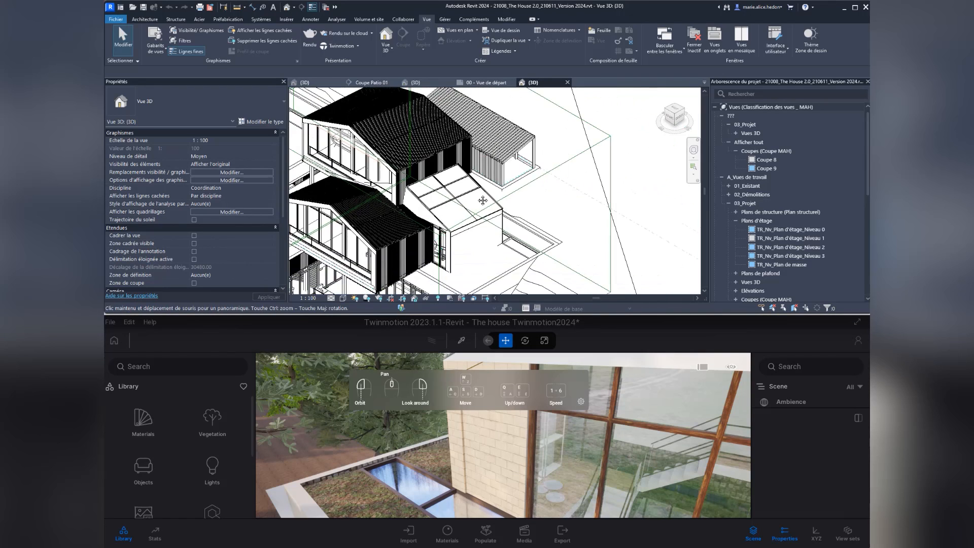
click(514, 245)
scroll(512, 244, up, 2)
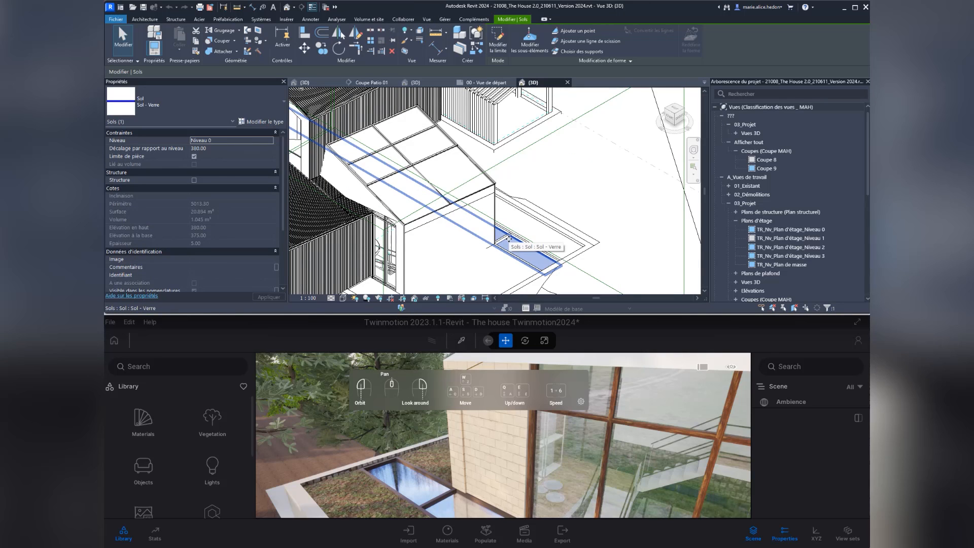
key(Escape)
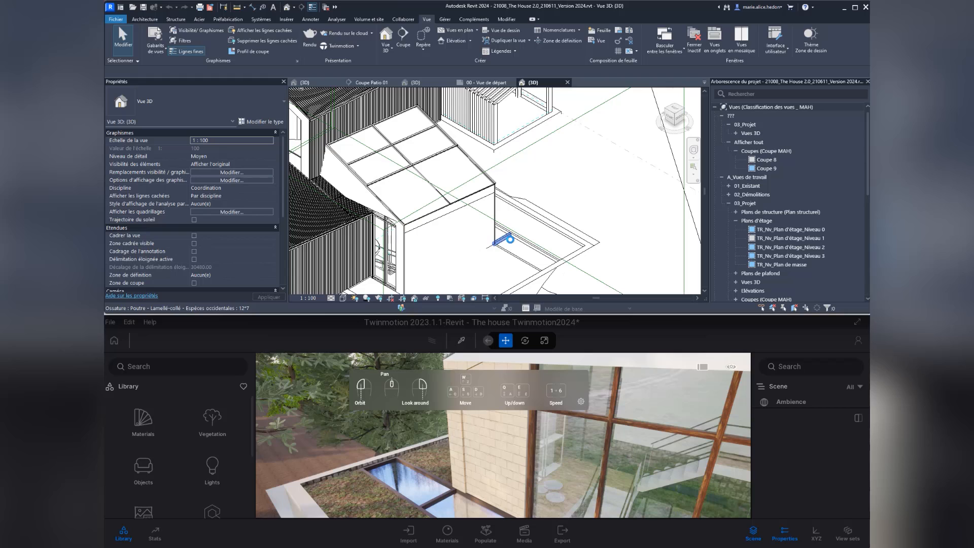
click(431, 496)
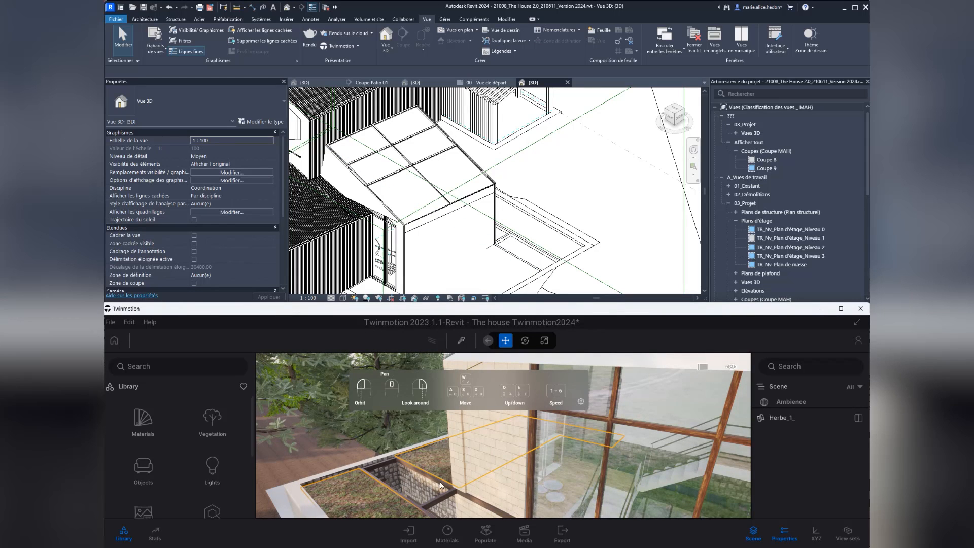
click(400, 251)
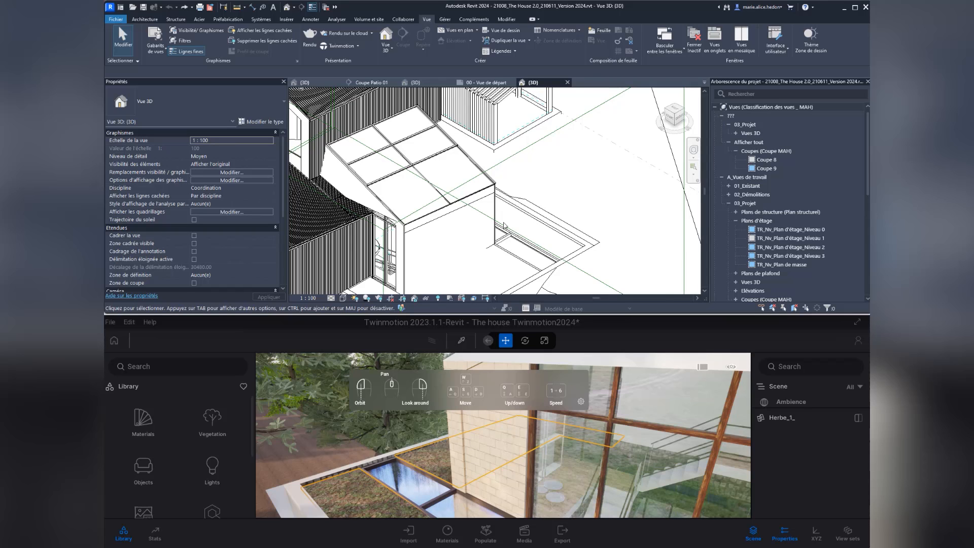
Turn off automatic synchronization with Twinmotion in Revit
click(357, 48)
click(379, 80)
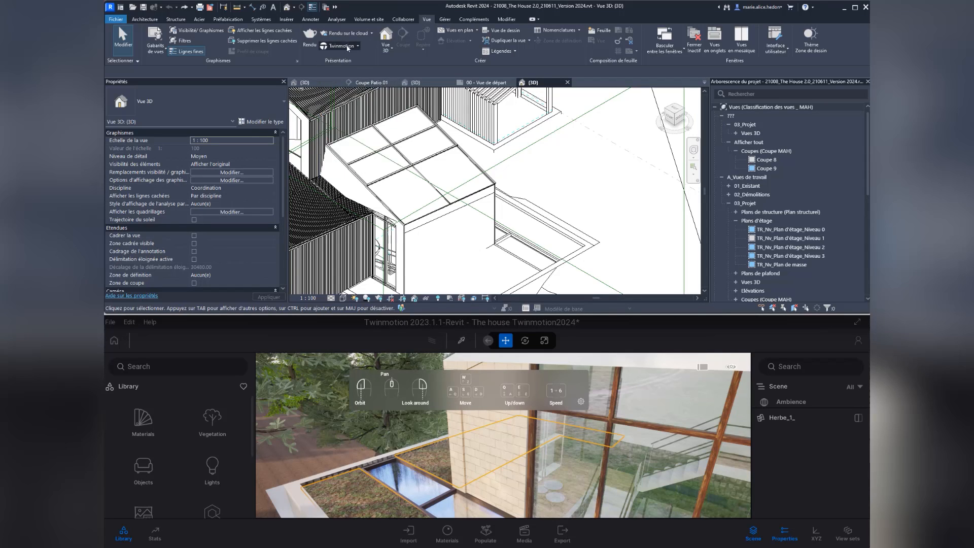
click(348, 48)
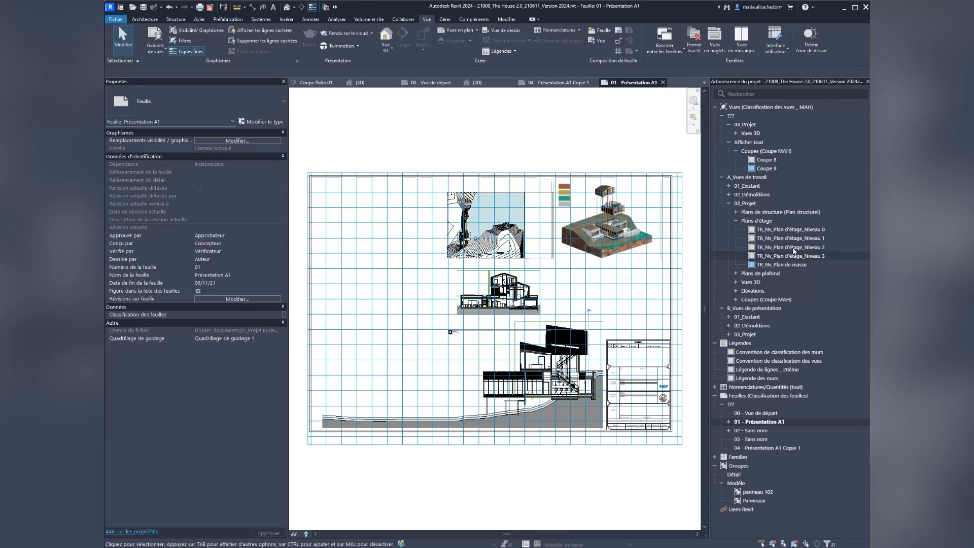
Place the floor plans Niveau 0, Niveau 1 and Niveau 2 together on sheet 01 - Présentation A1, above the title block
click(796, 236)
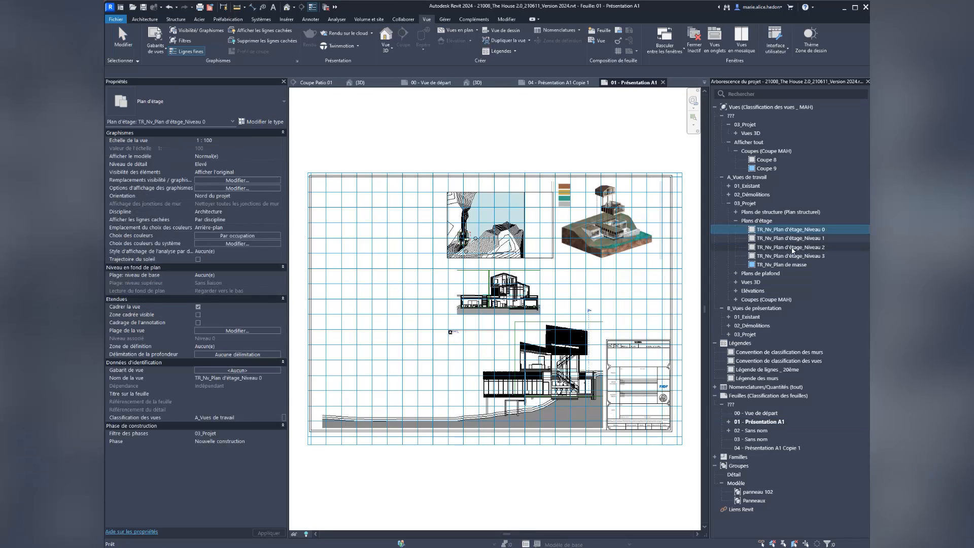
shift+click(793, 248)
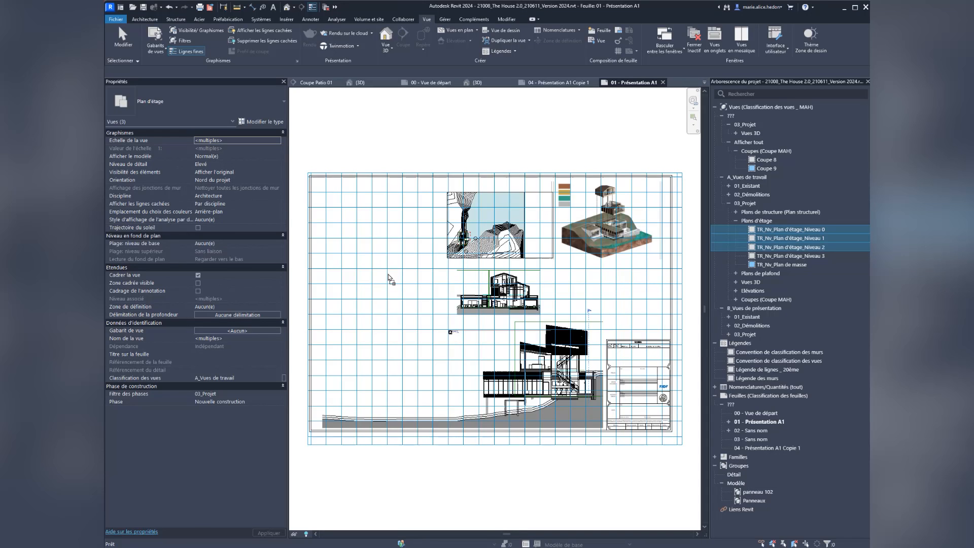
drag(390, 279, 388, 276)
scroll(388, 277, down, 3)
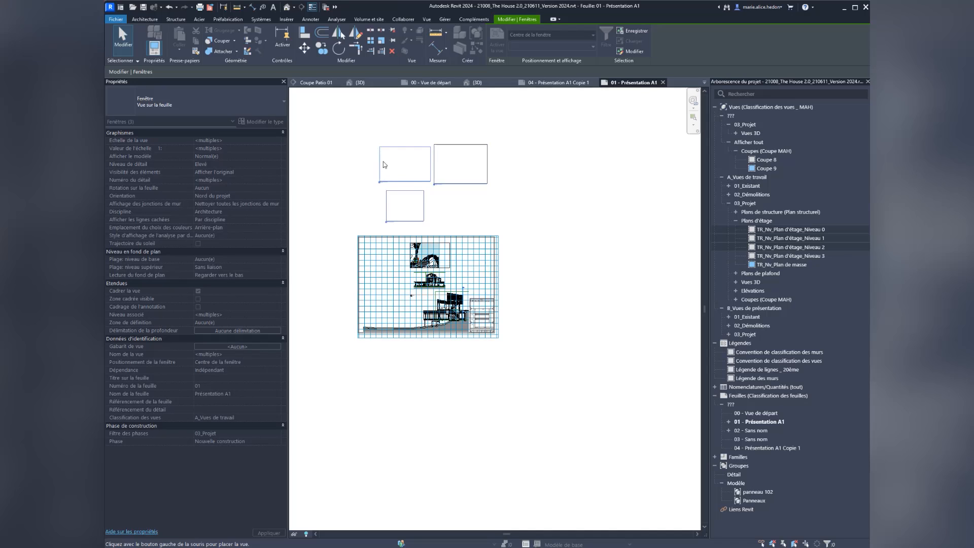
click(380, 163)
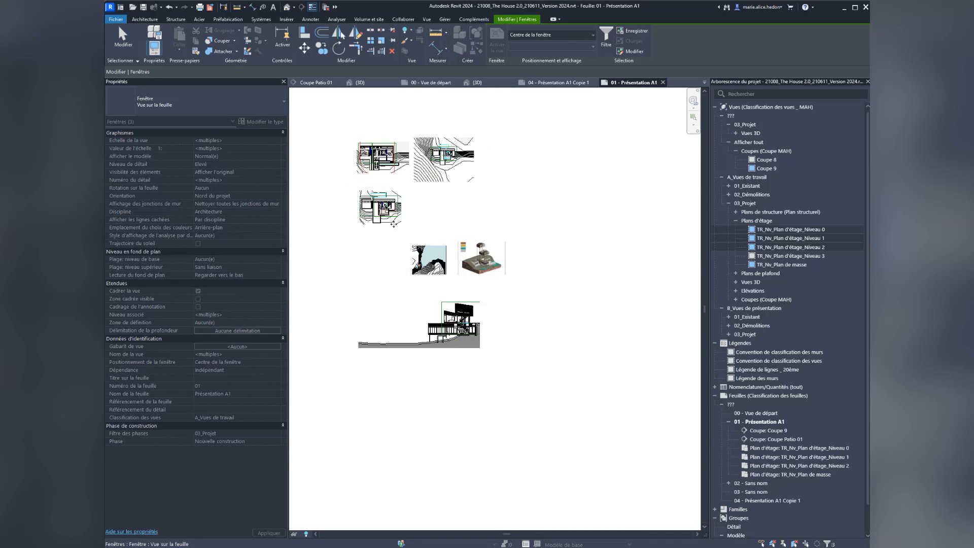
mouse_move(393, 195)
mouse_down()
mouse_move(395, 281)
mouse_move(401, 199)
mouse_up()
click(541, 210)
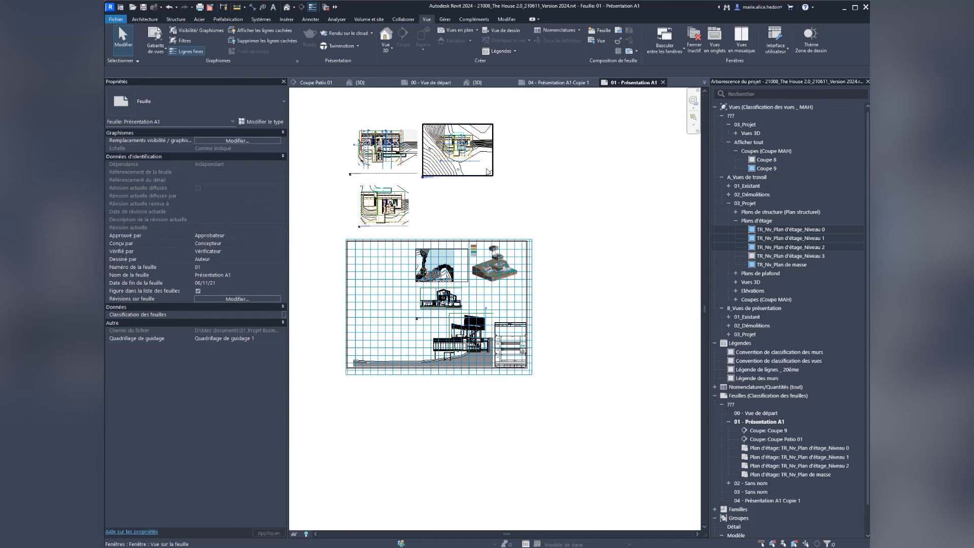
Move the Niveau 2 plan viewport into the sheet's empty upper corner, beside the site plan
click(457, 155)
click(394, 220)
drag(393, 220, 394, 257)
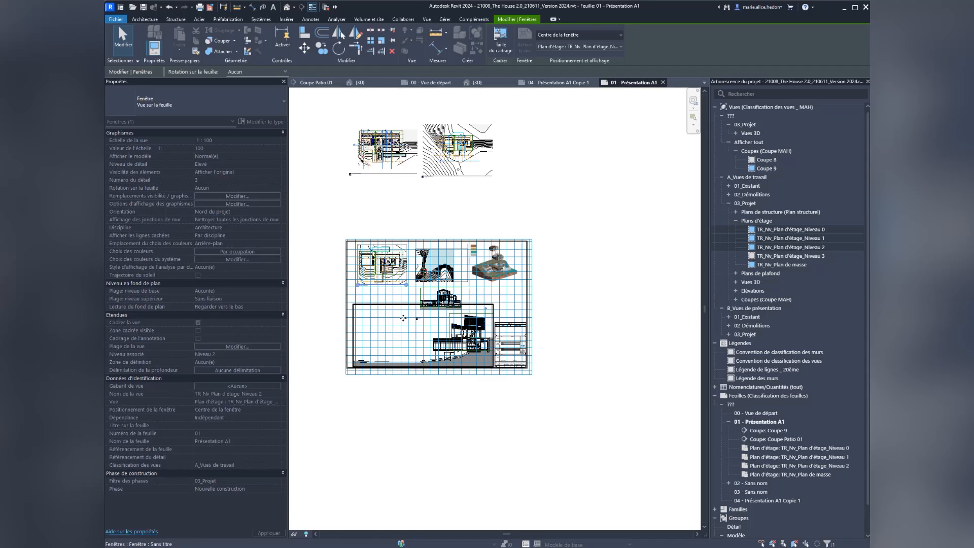
click(438, 429)
scroll(327, 337, up, 2)
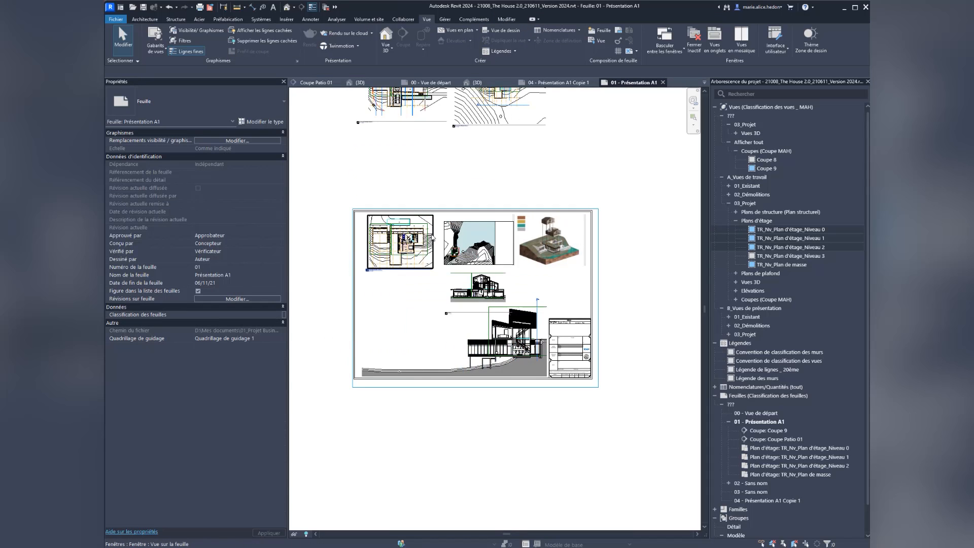
Move the Niveau 2 plan viewport, keeping its alignment, to sheet 04 - Présentation A1 Copie 1 and display that sheet
click(395, 247)
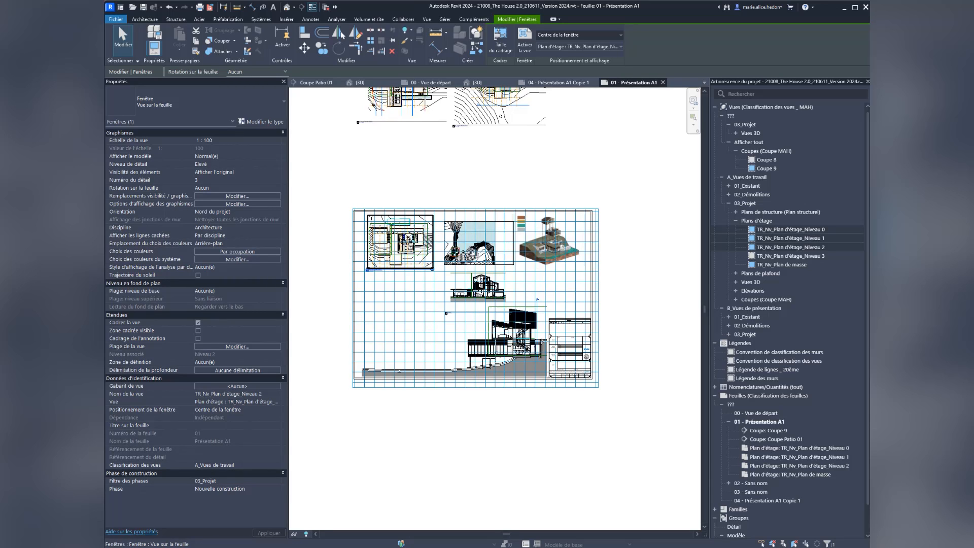
right_click(408, 247)
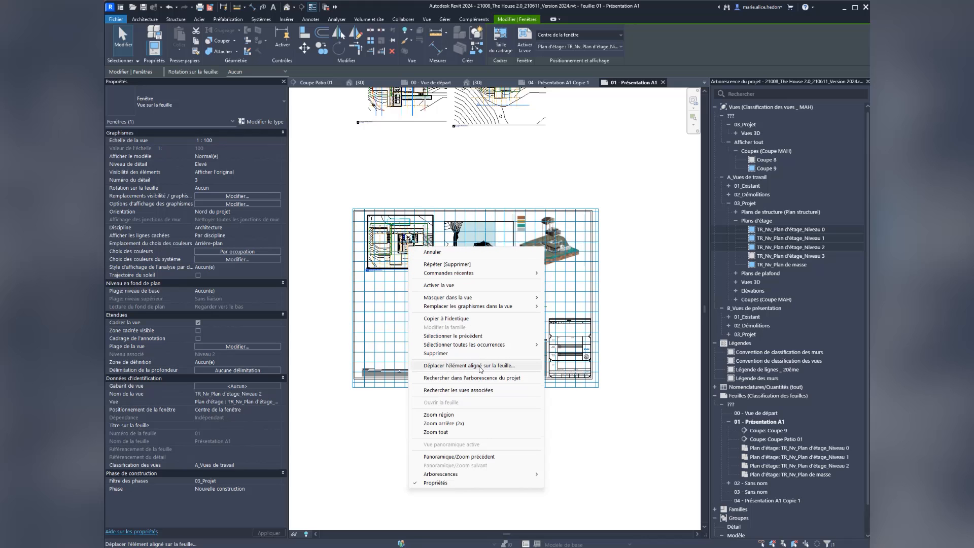
click(480, 366)
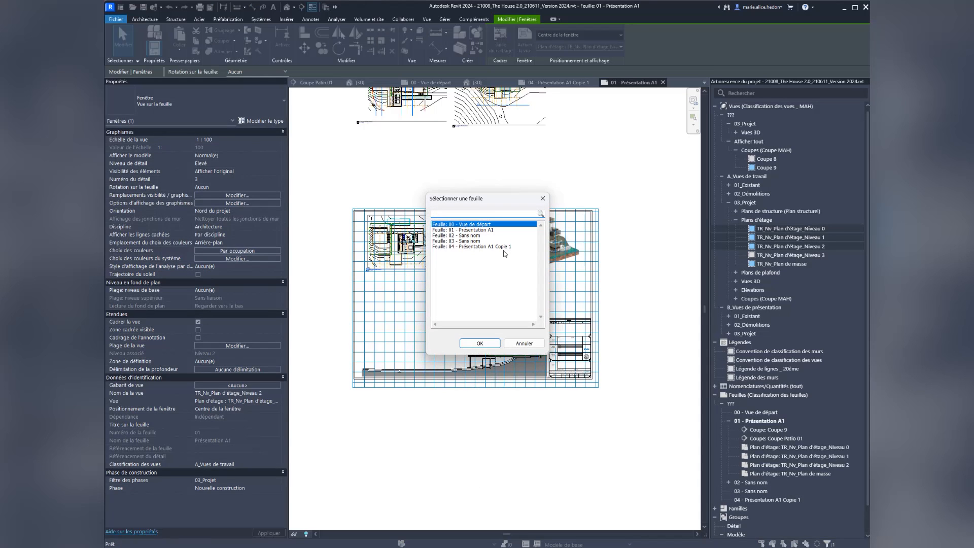
click(477, 247)
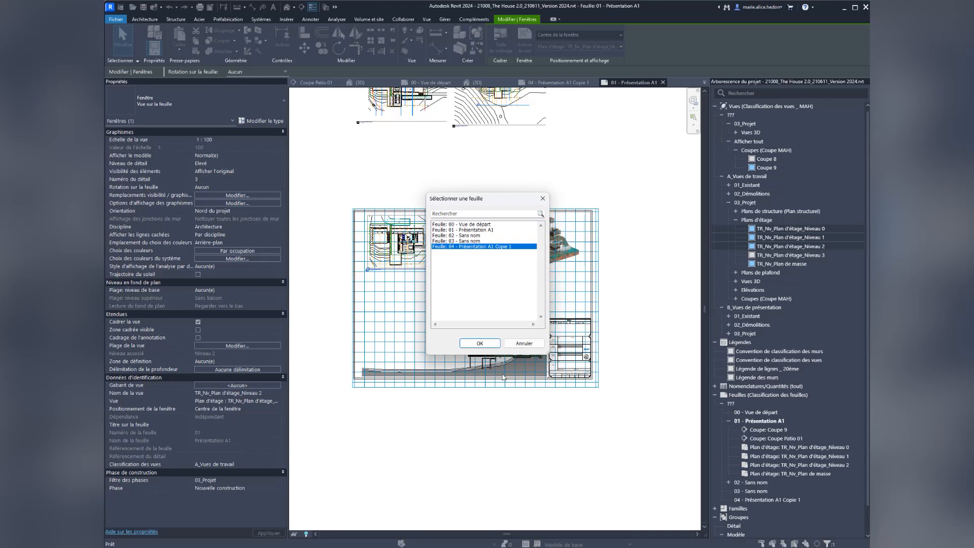
click(495, 344)
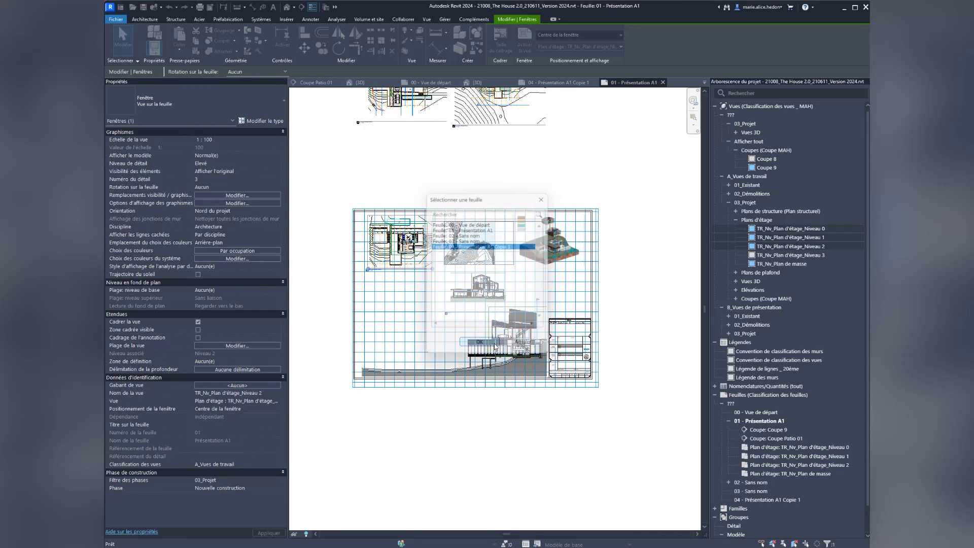
click(575, 85)
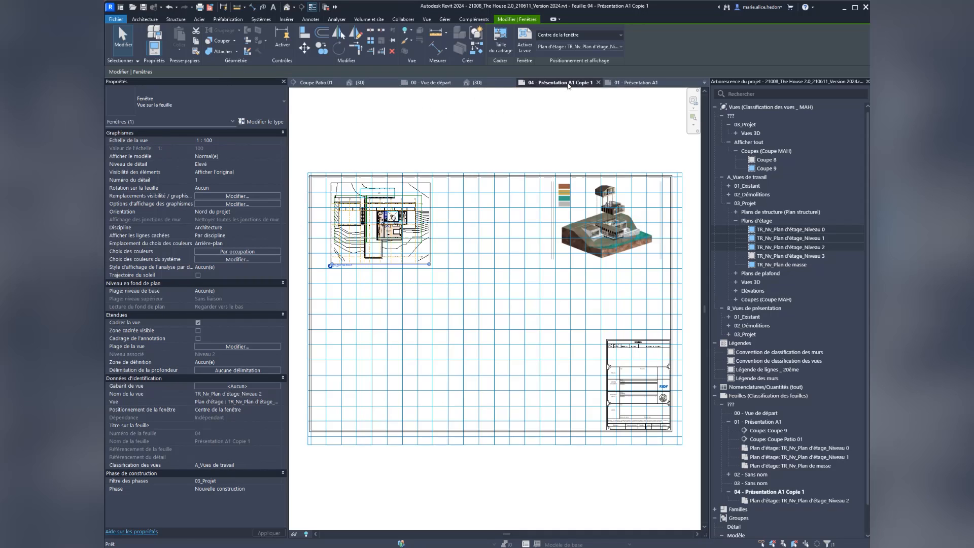
Open the sheet that contains the Niveau 1 floor plan directly from the plan view
click(414, 129)
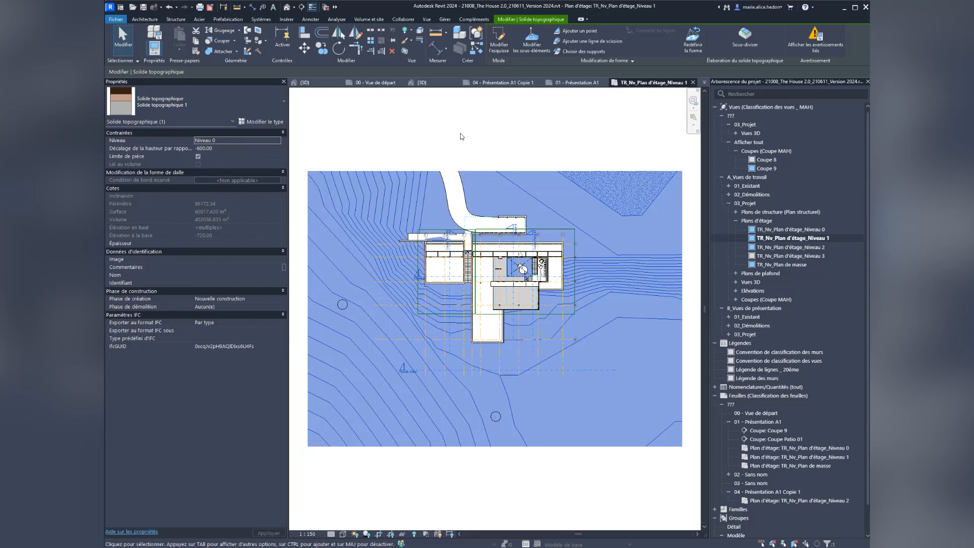
right_click(353, 146)
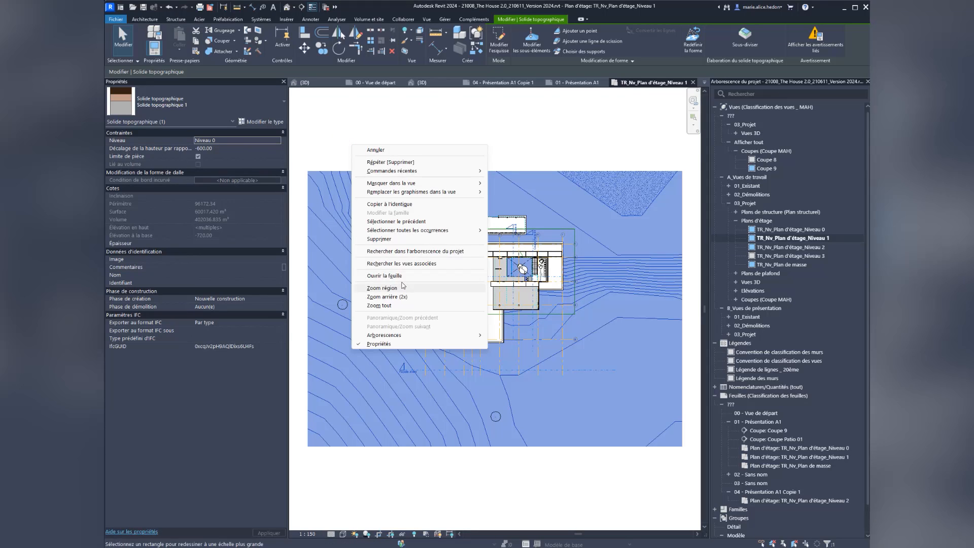
click(388, 275)
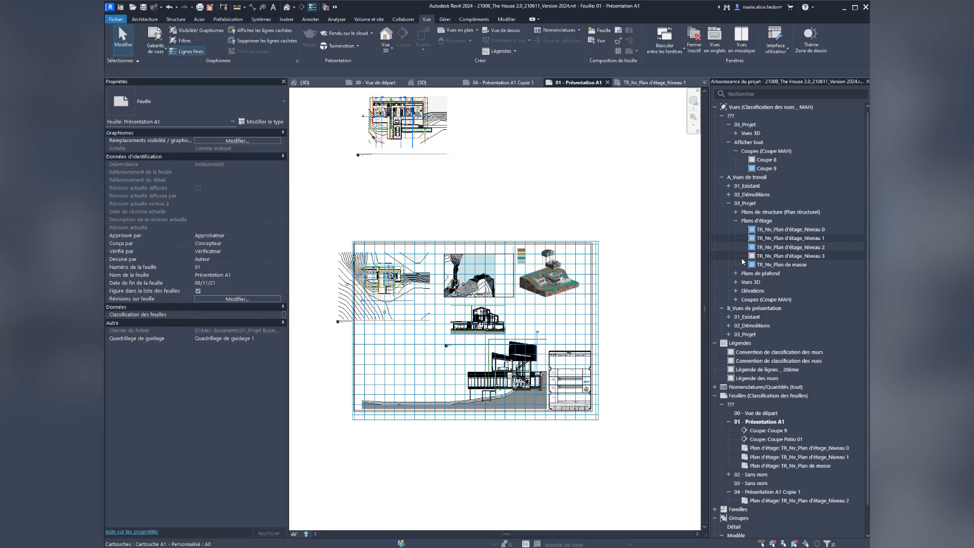
Open the Niveau 0 floor plan, examine its work plane settings, and close them with the Niveau 1 plane kept
double_click(792, 229)
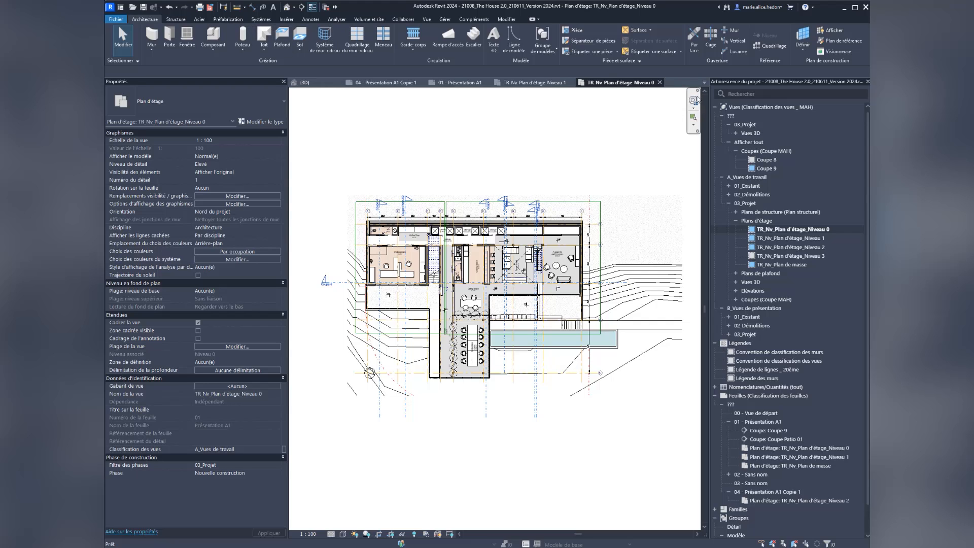
click(802, 50)
click(819, 65)
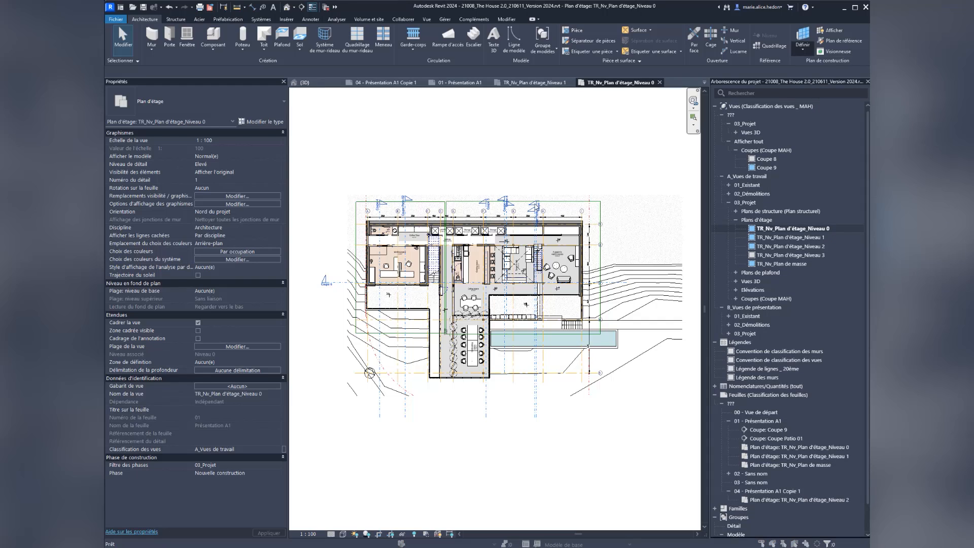
drag(509, 208, 525, 170)
click(463, 329)
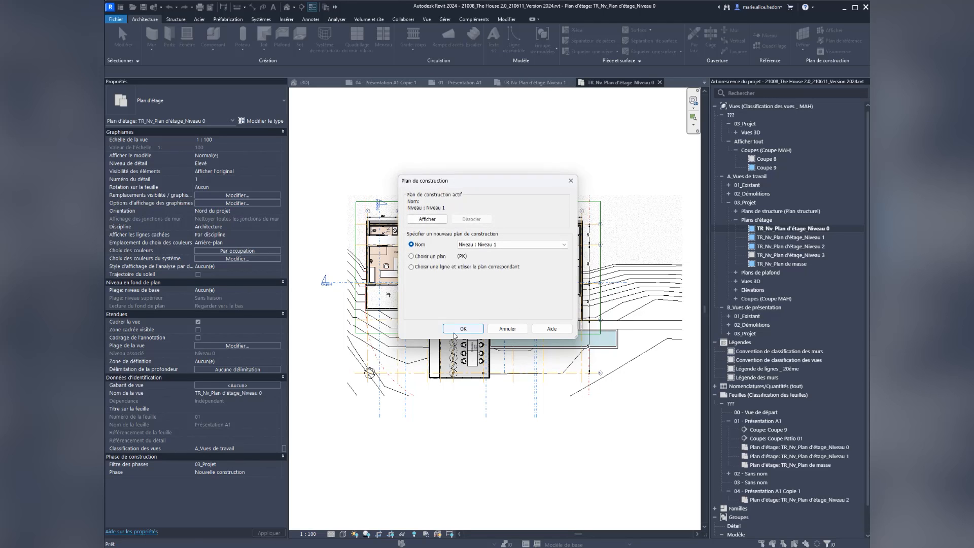
Return to sheet 01 - Présentation A1 and examine the searchable list of views available for placement
click(482, 84)
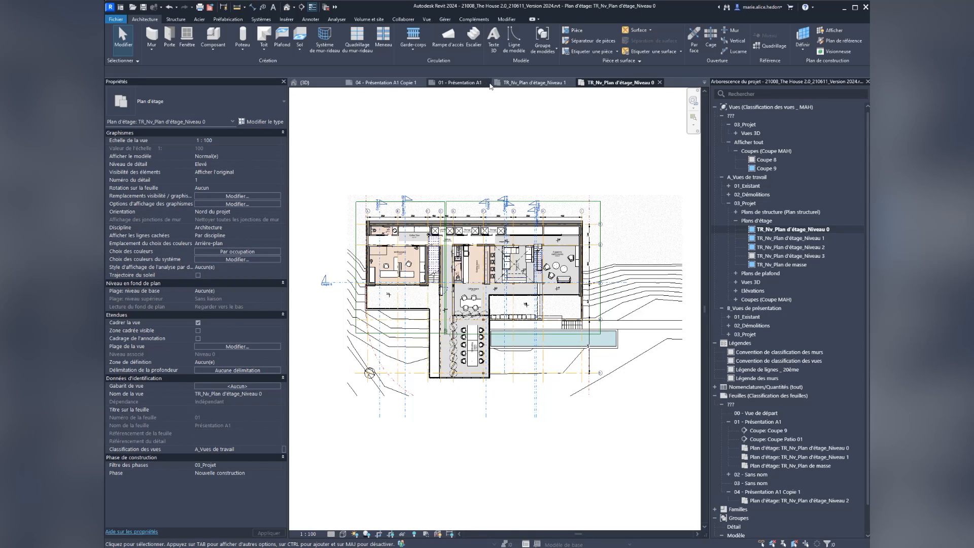
click(427, 20)
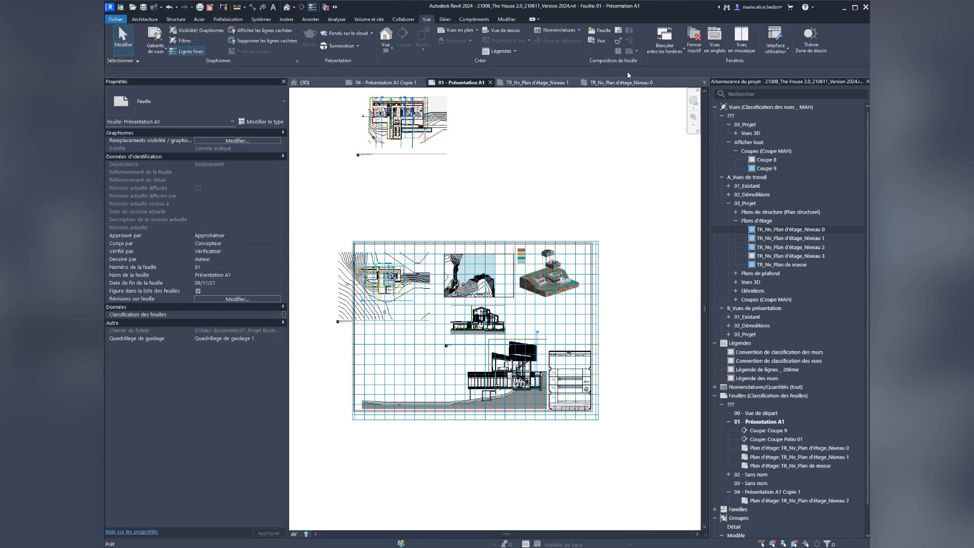
click(607, 41)
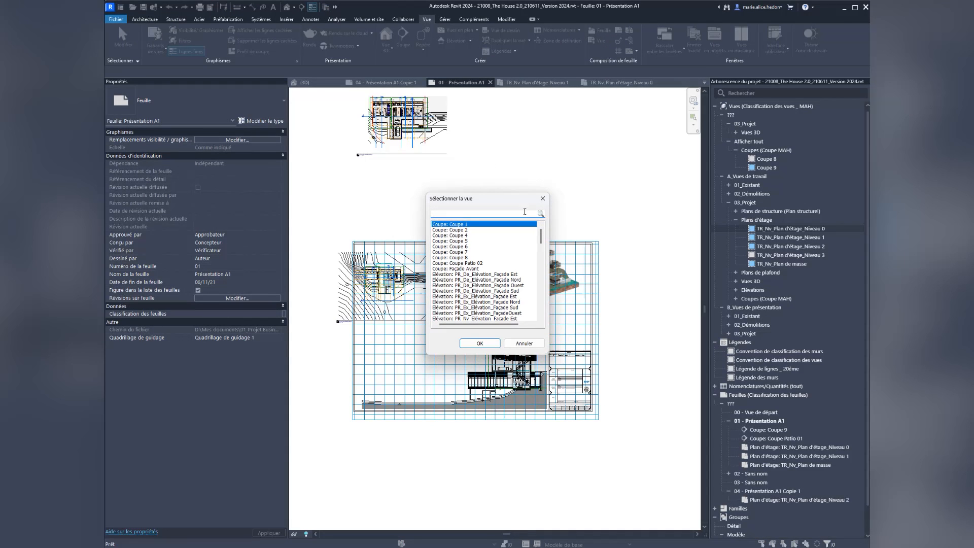
drag(488, 192, 485, 107)
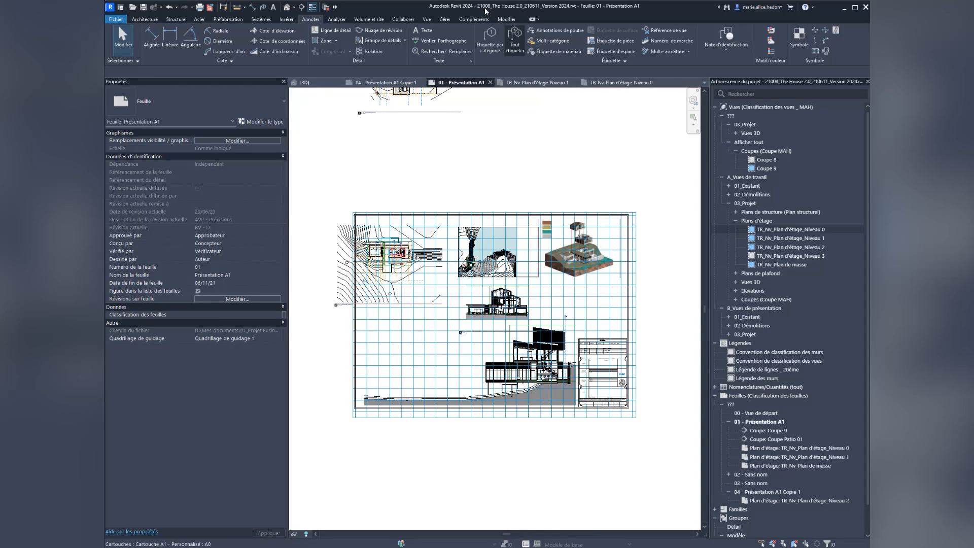
Start a new schedule for the revision clouds category (Nuages de révision)
click(427, 19)
click(543, 31)
click(553, 71)
click(405, 277)
key(n)
scroll(403, 283, down, 2)
double_click(404, 289)
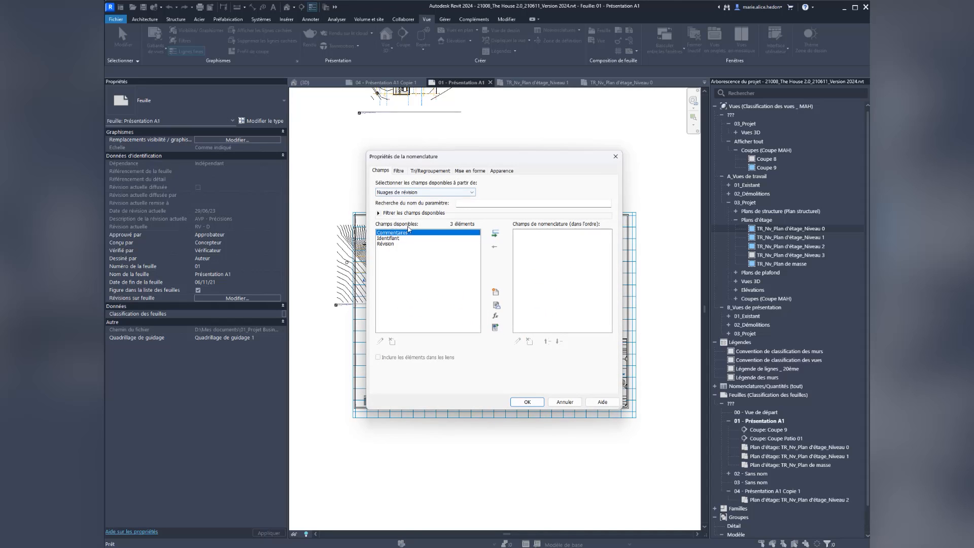
Add the fields Commentaires, Identifiant and Révision to the revision cloud schedule and create it
click(496, 234)
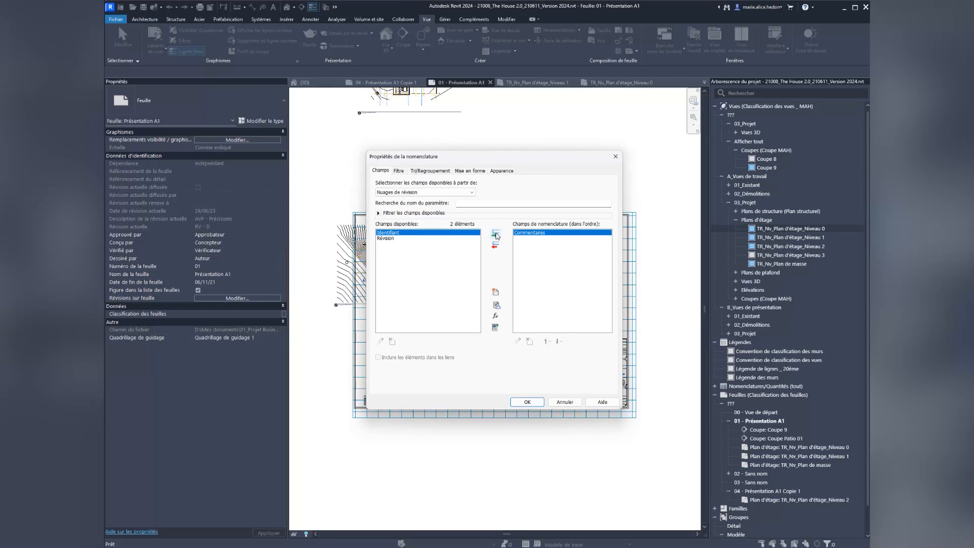
click(496, 234)
click(497, 235)
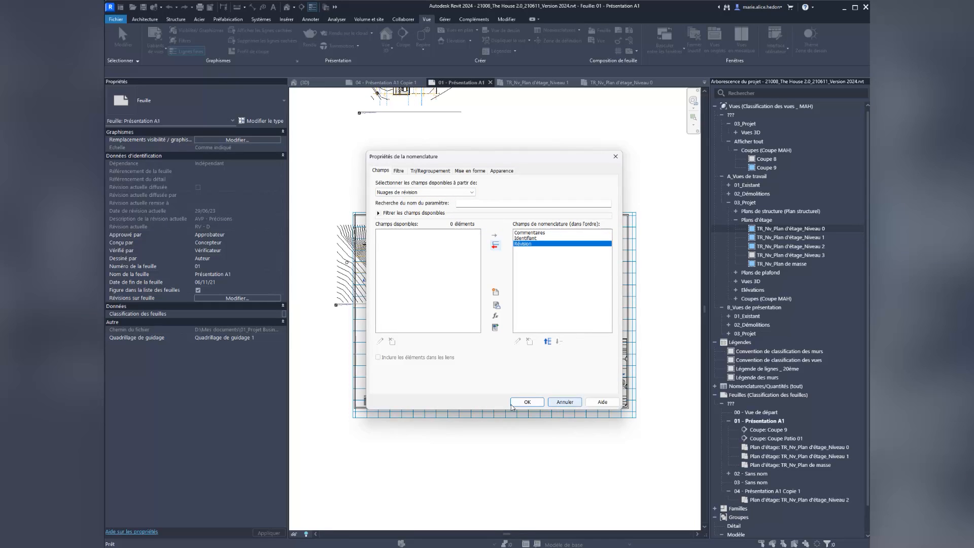
click(528, 402)
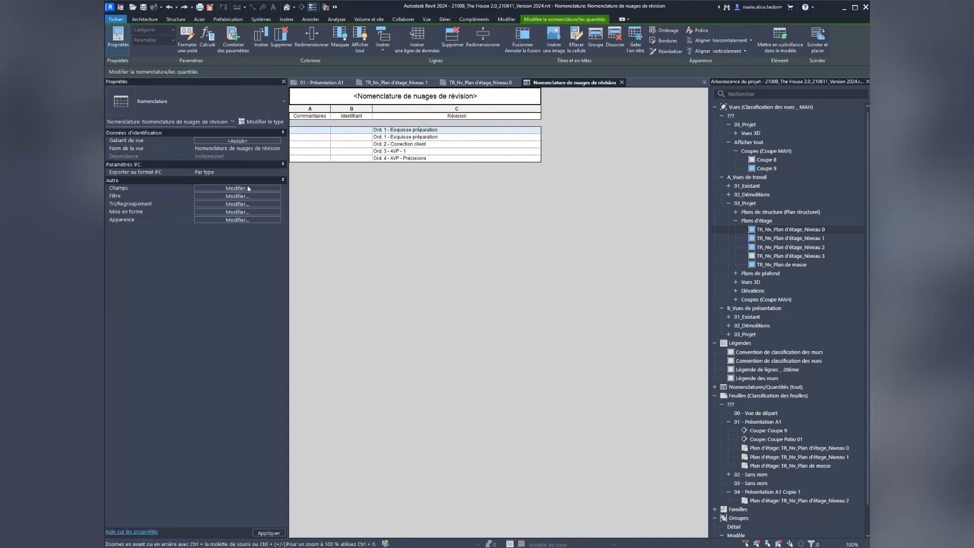
Add the view fields Nom de la feuille and Nom de la vue to the revision cloud schedule
click(241, 187)
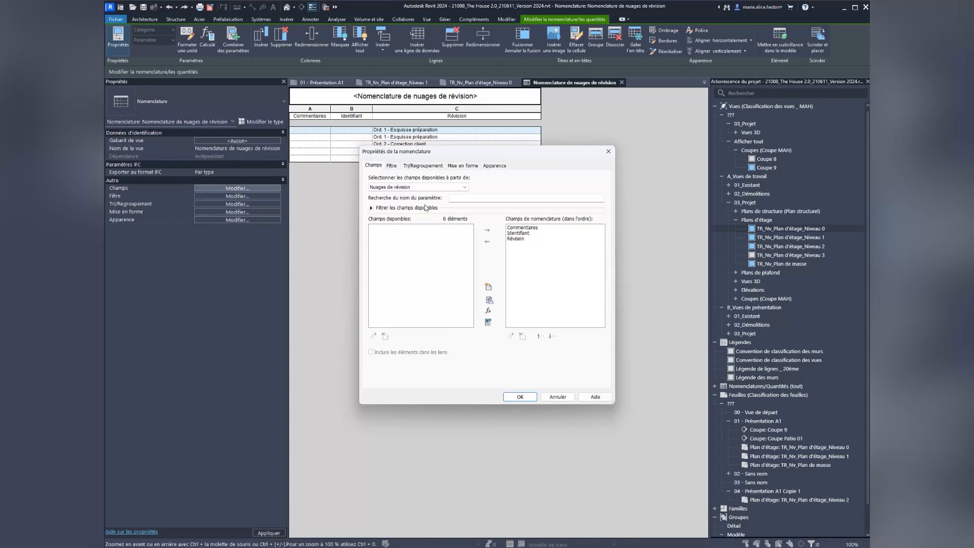
click(417, 188)
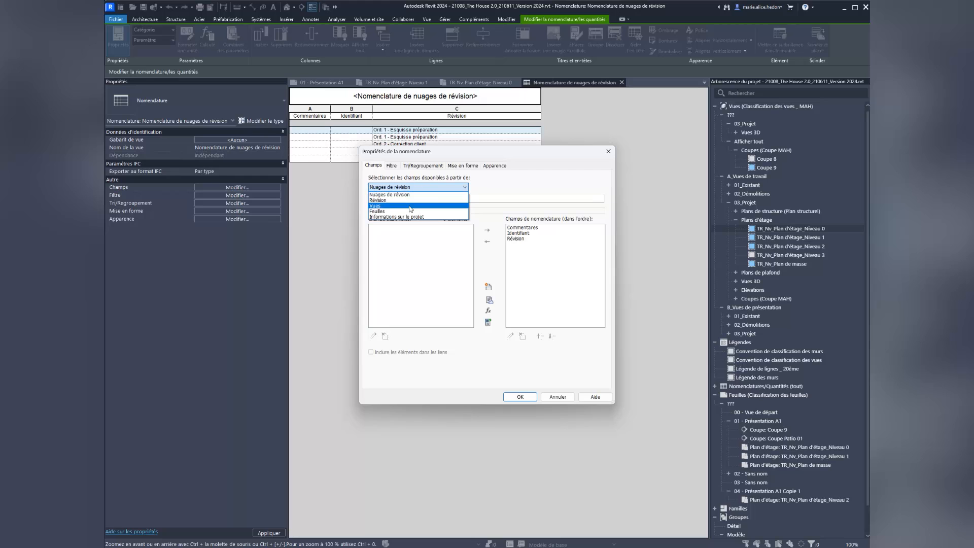
click(410, 208)
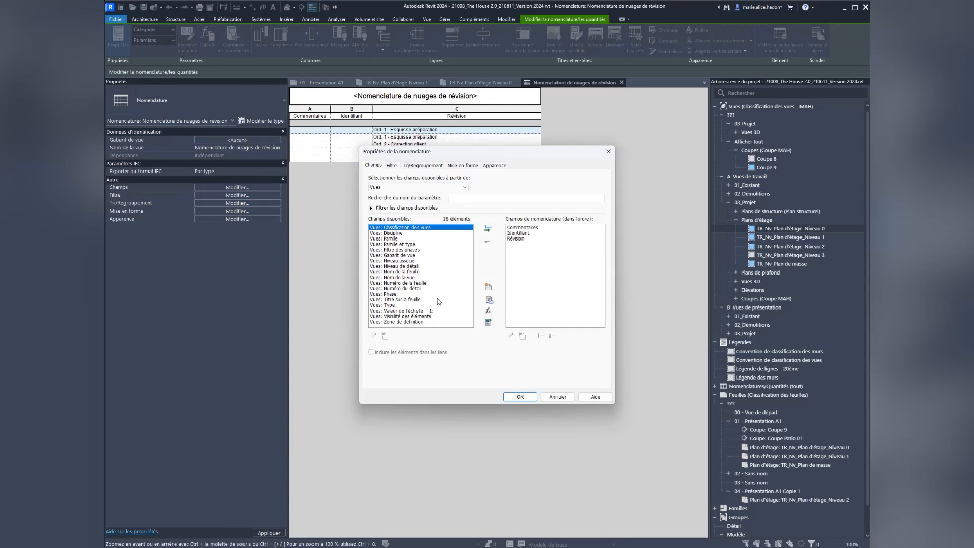
click(418, 272)
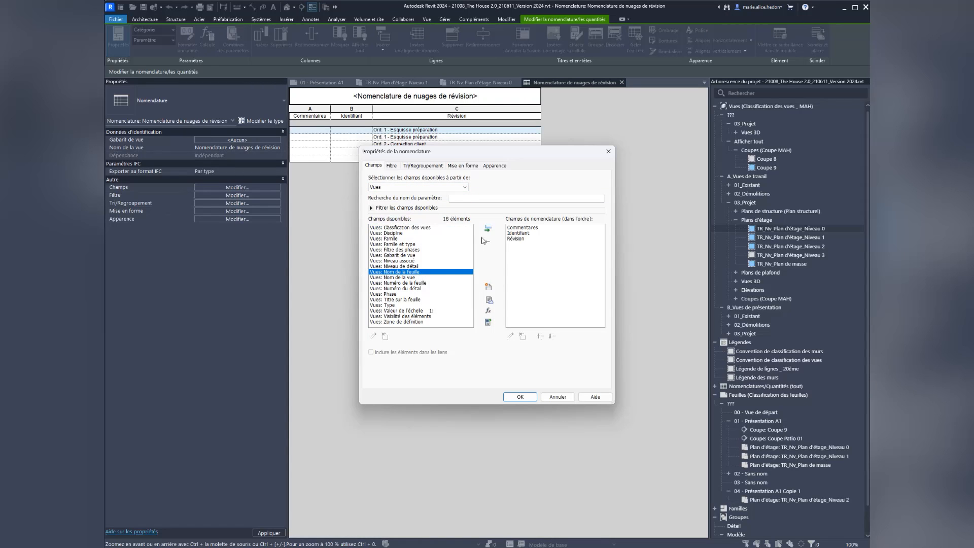
click(488, 228)
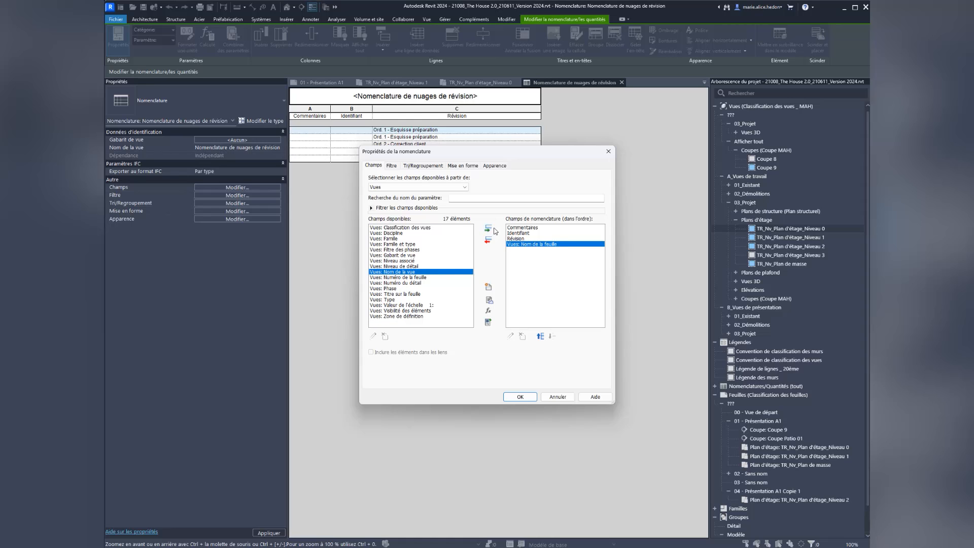
click(517, 398)
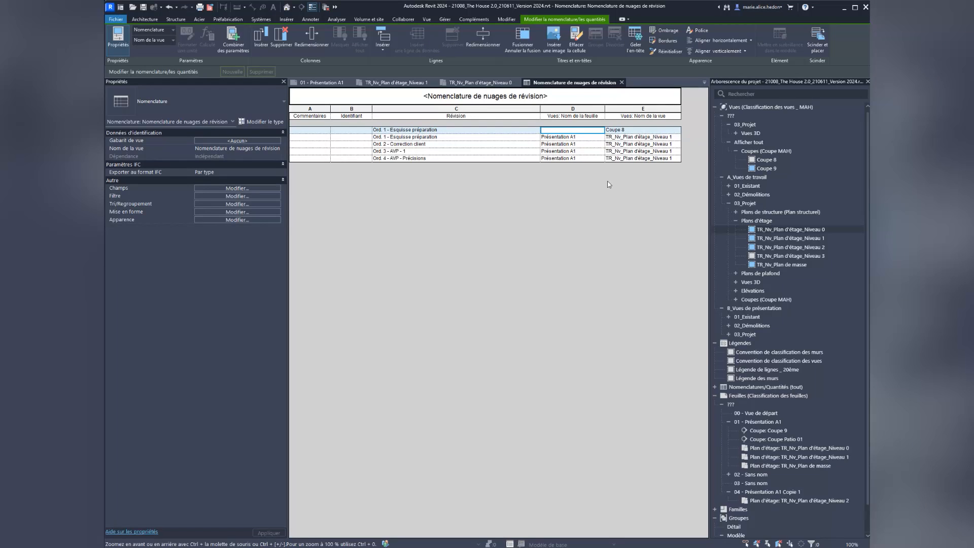
Inspect the title block area of sheet 01 - Présentation A1 and return to the revision cloud schedule
click(321, 82)
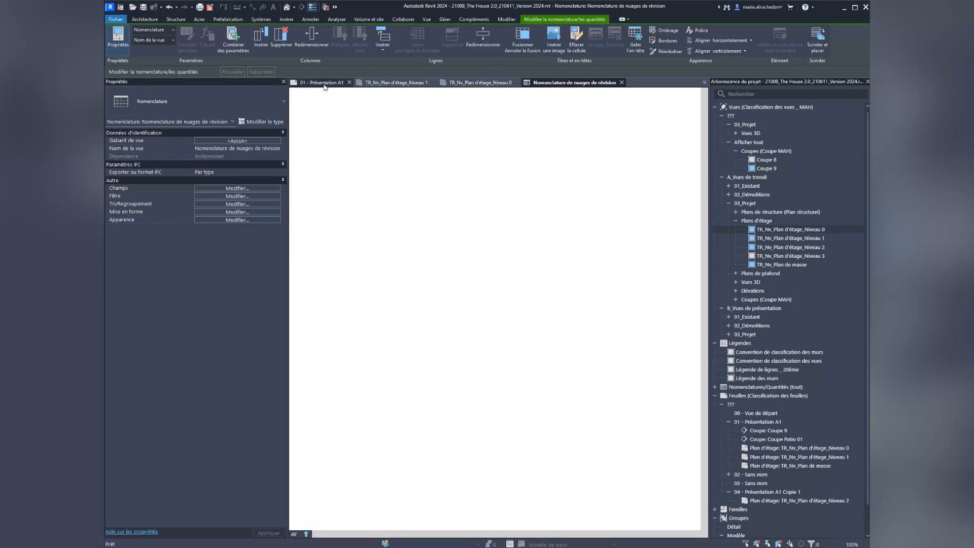
scroll(391, 347, down, 2)
scroll(445, 290, up, 6)
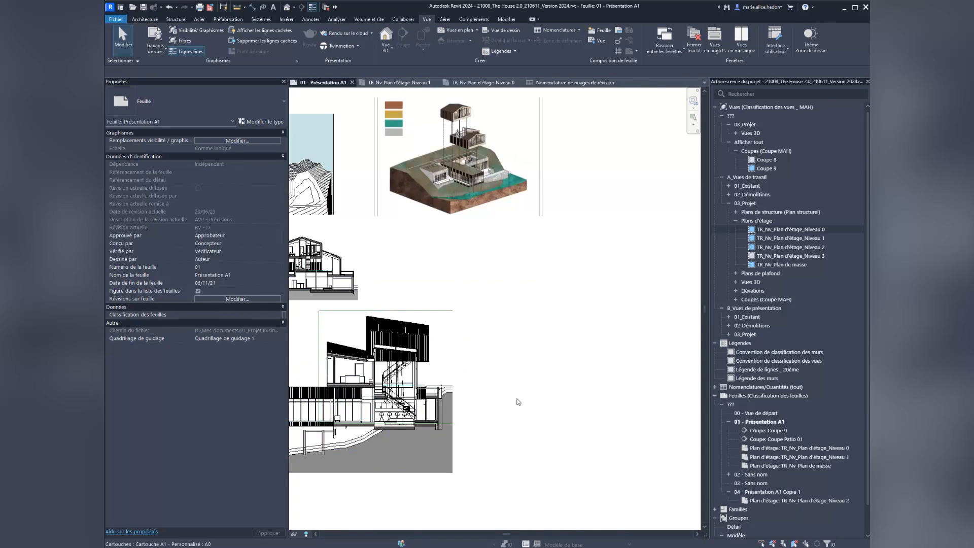
click(557, 83)
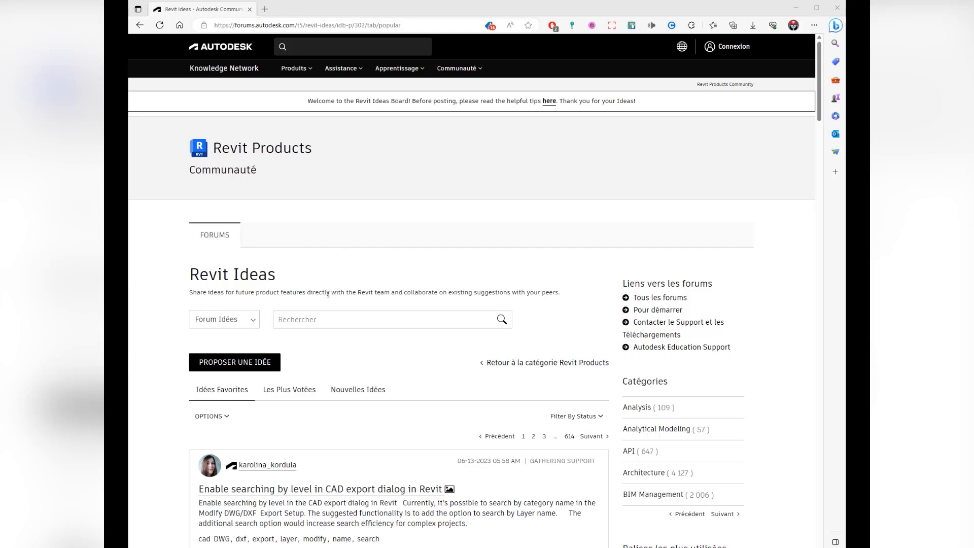
Browse the popular suggestions and their votes on the Autodesk Revit Ideas forum in the web browser
scroll(348, 421, down, 2)
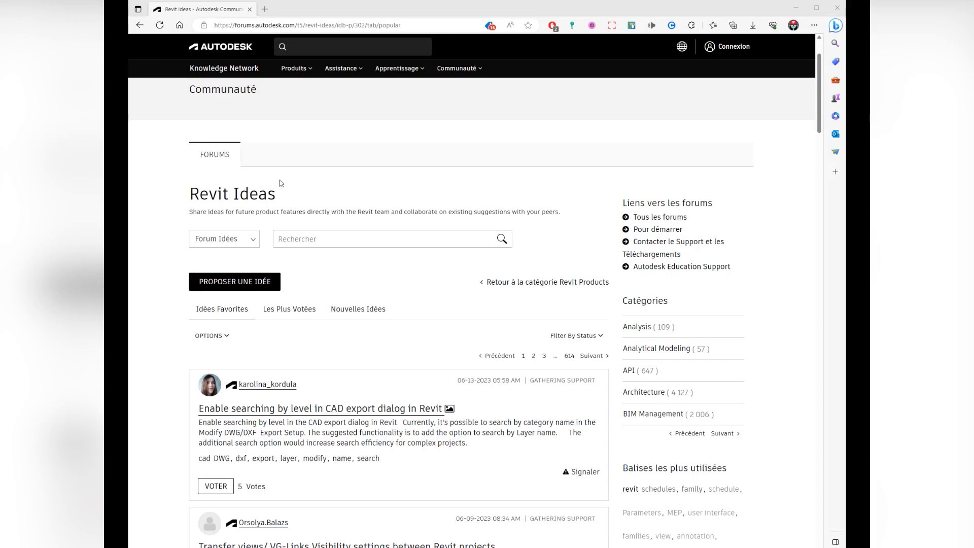
scroll(381, 318, down, 1)
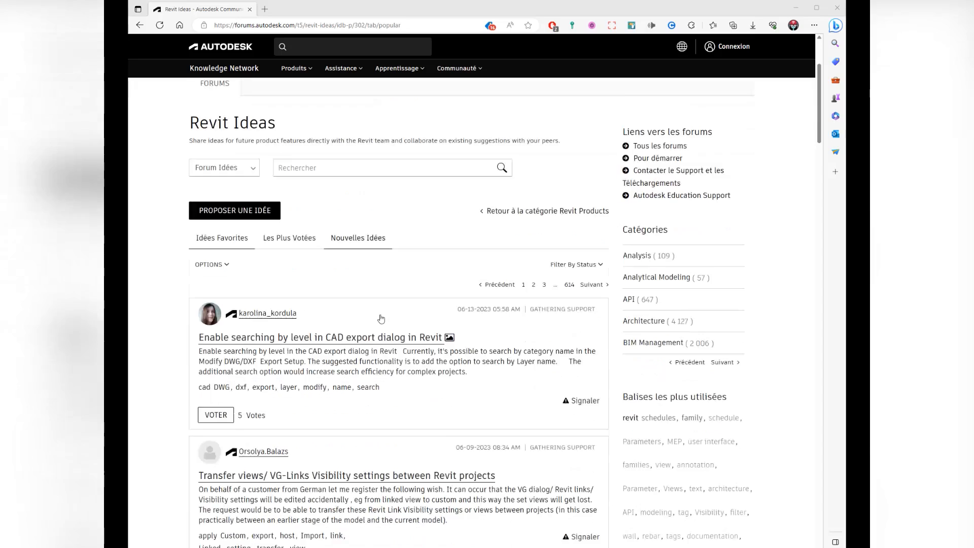
scroll(381, 319, down, 4)
scroll(381, 319, up, 2)
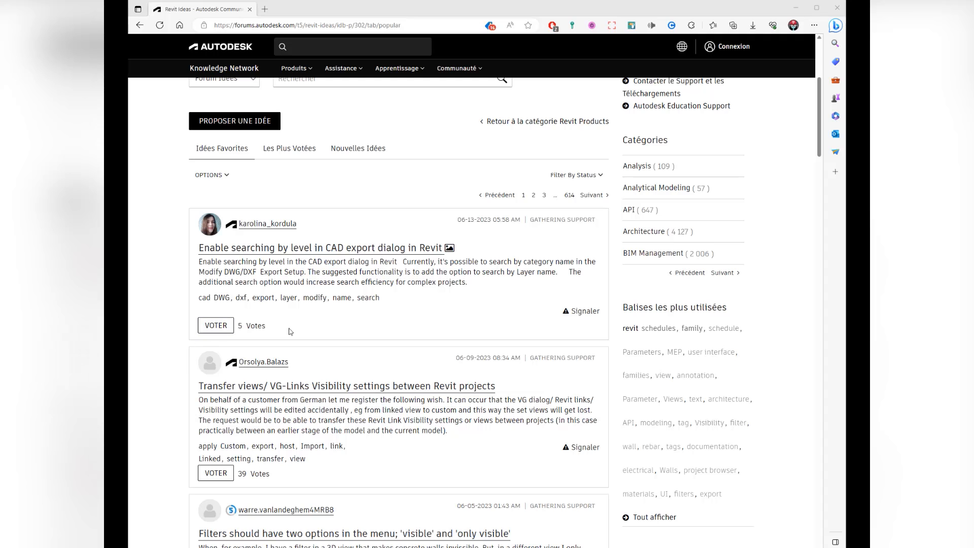
scroll(409, 354, down, 5)
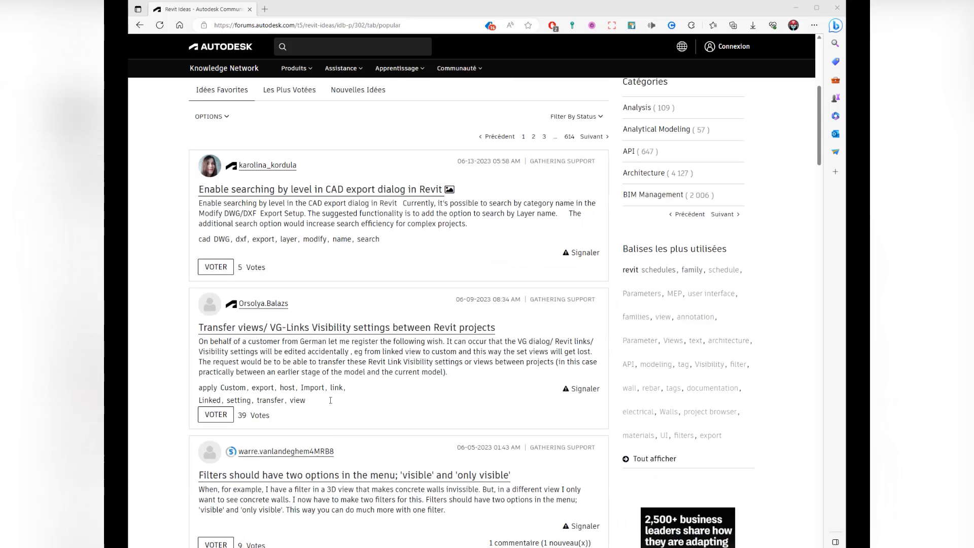
scroll(330, 400, down, 3)
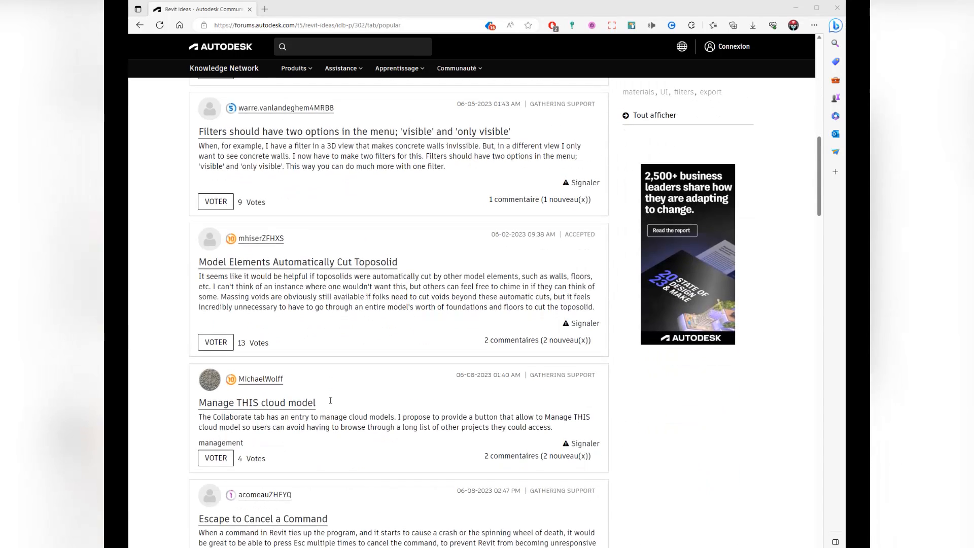
scroll(420, 366, up, 3)
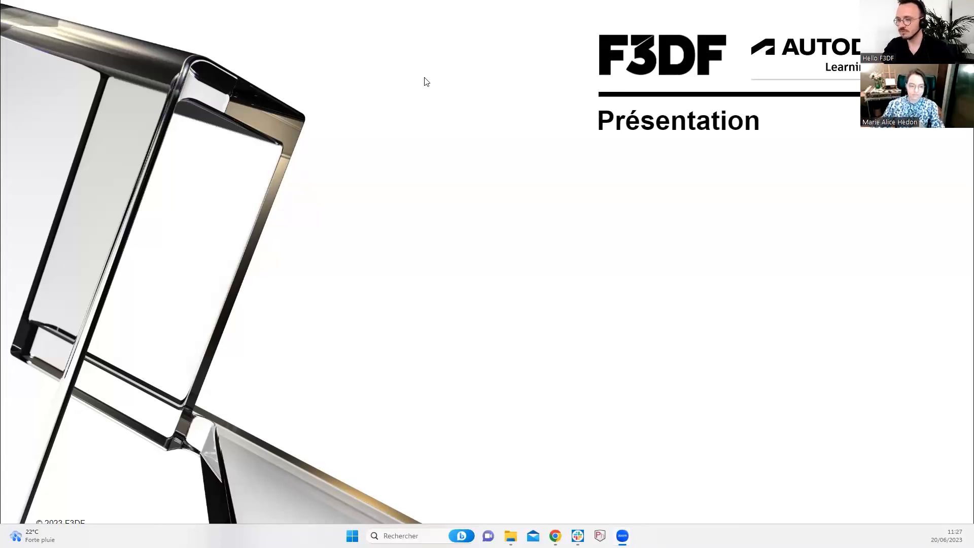
mouse_move(491, 1)
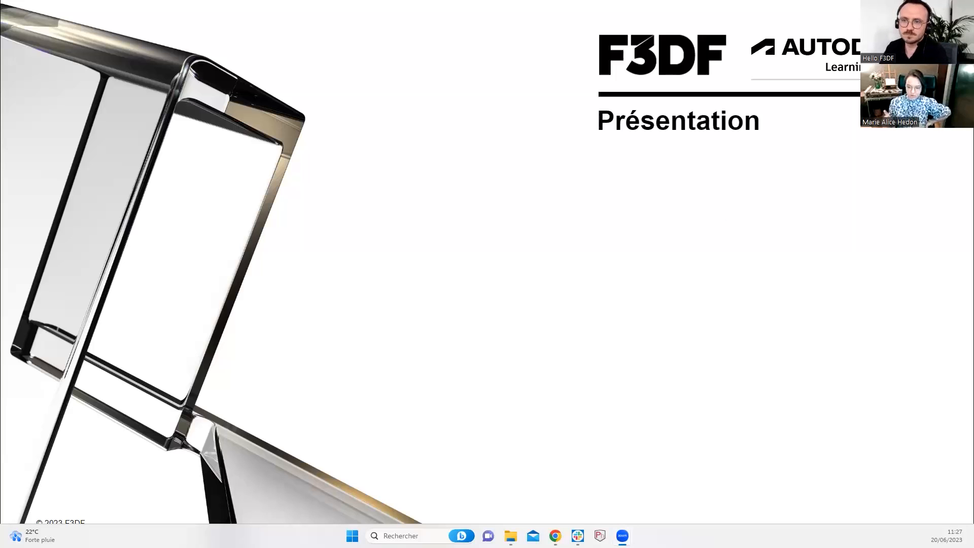
click(616, 294)
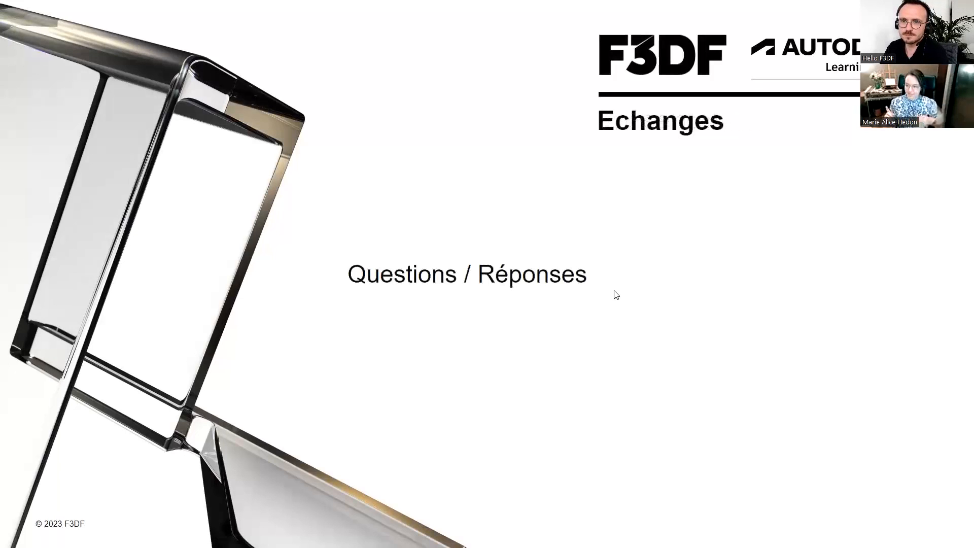